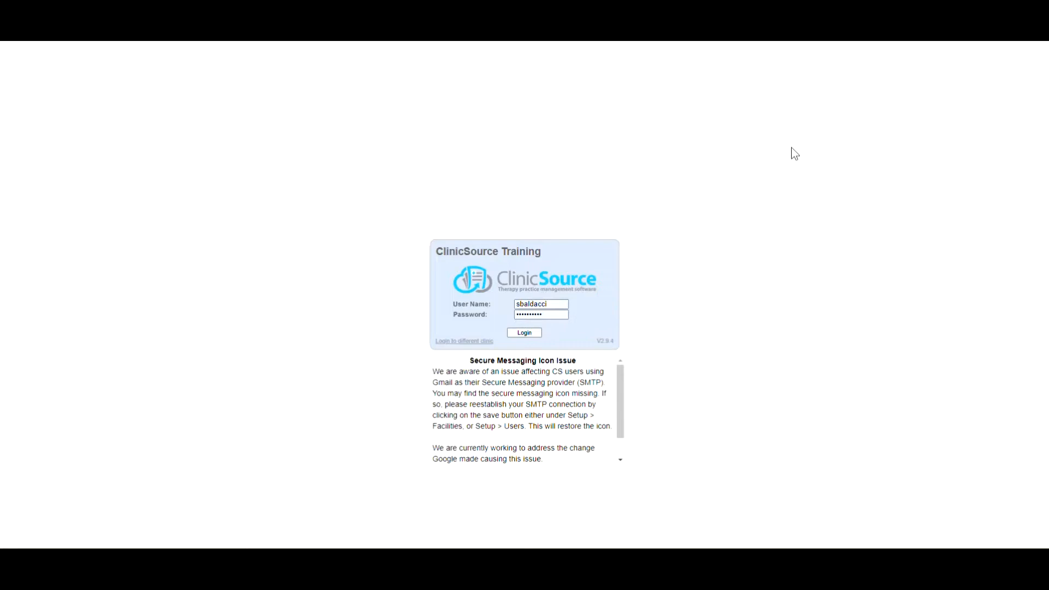
Log in to the ClinicSource Training clinic and open the template setup
click(529, 335)
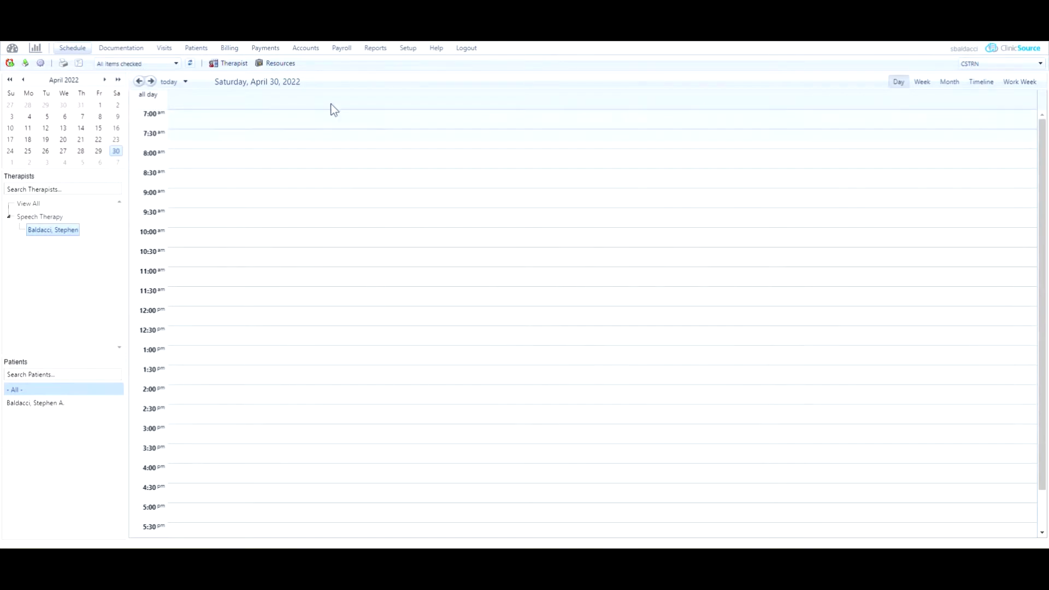
mouse_move(412, 47)
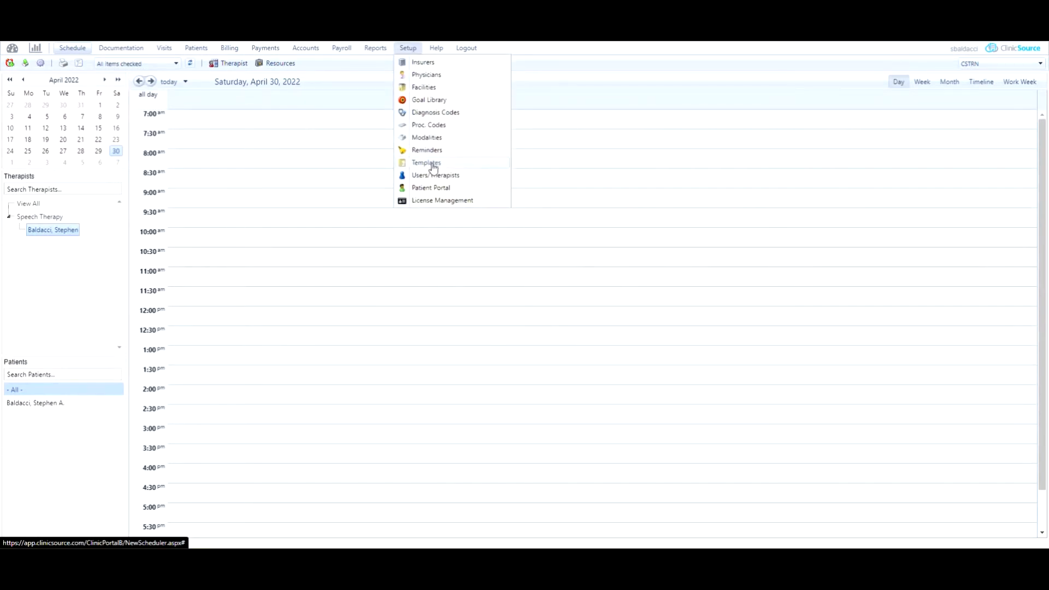
click(434, 164)
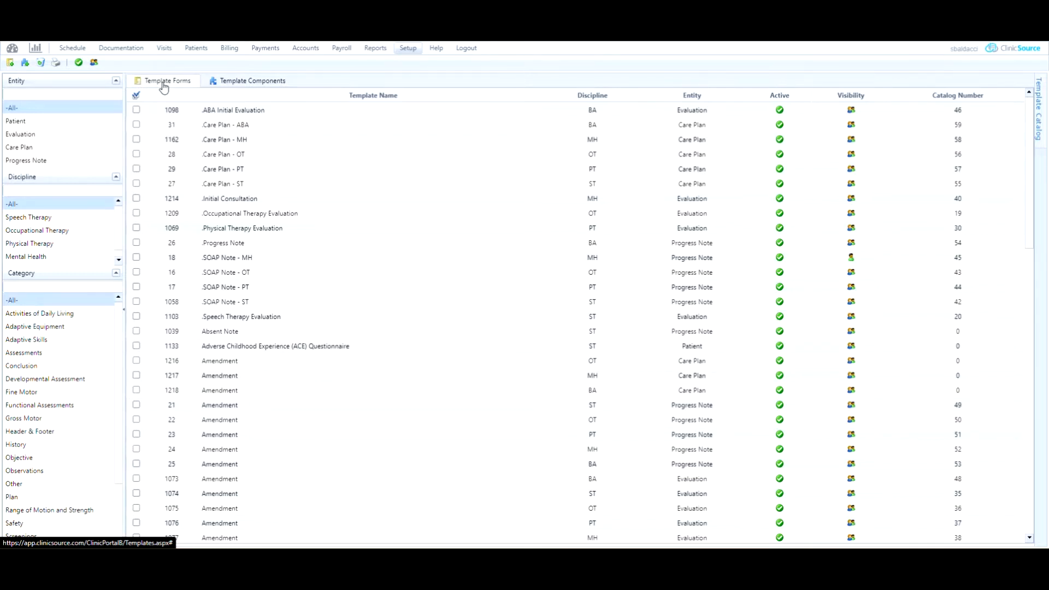
Show the template components filtered to the Evaluation entity, Speech Therapy discipline and Assessments category
click(254, 87)
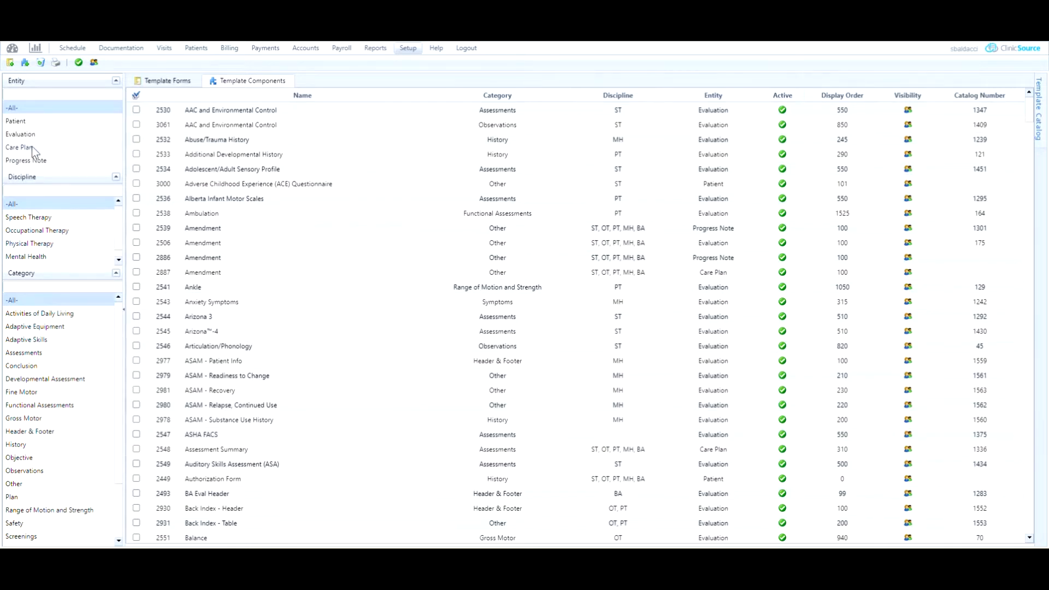
click(18, 135)
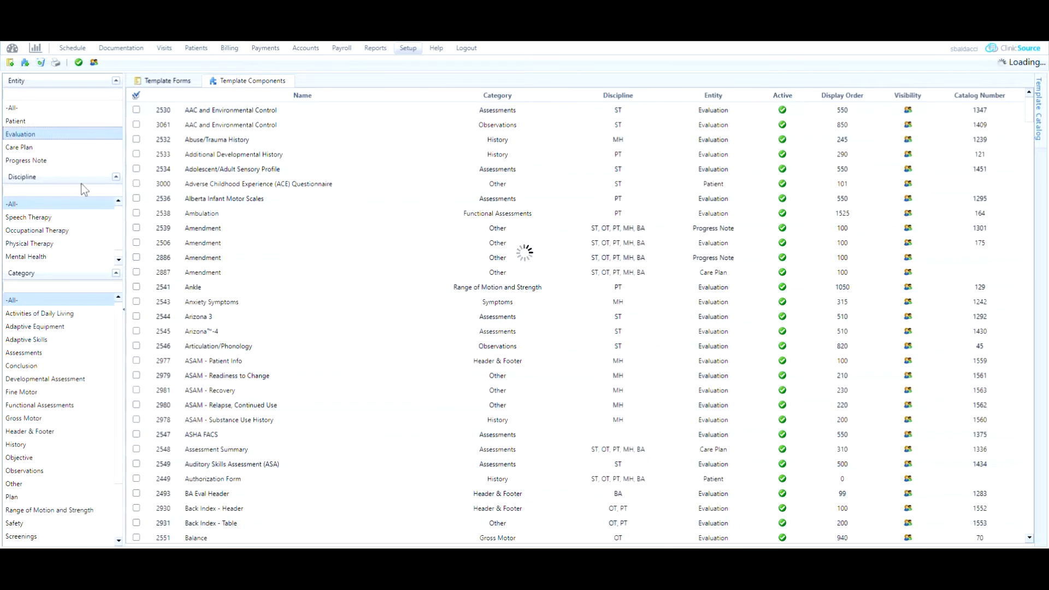
click(35, 218)
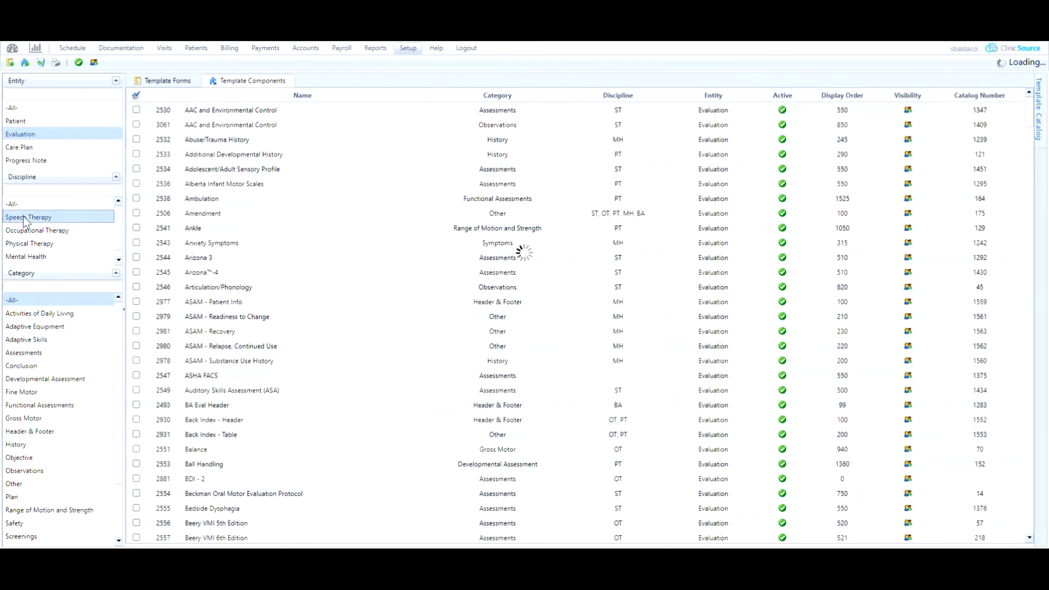
click(28, 353)
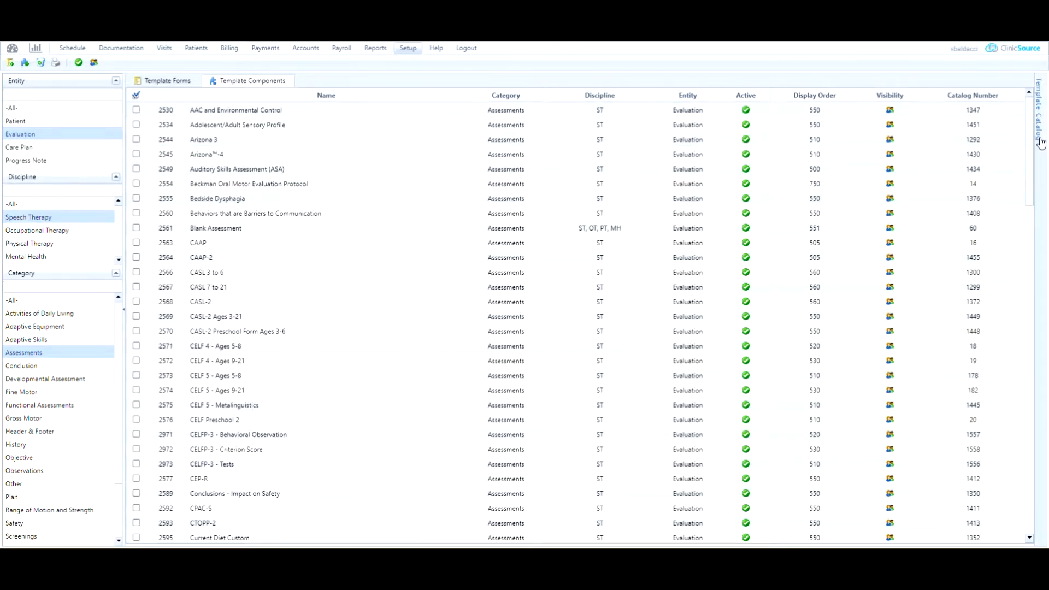
Check the Template Catalog for downloadable template components matching the filters, and close the catalog
click(1040, 103)
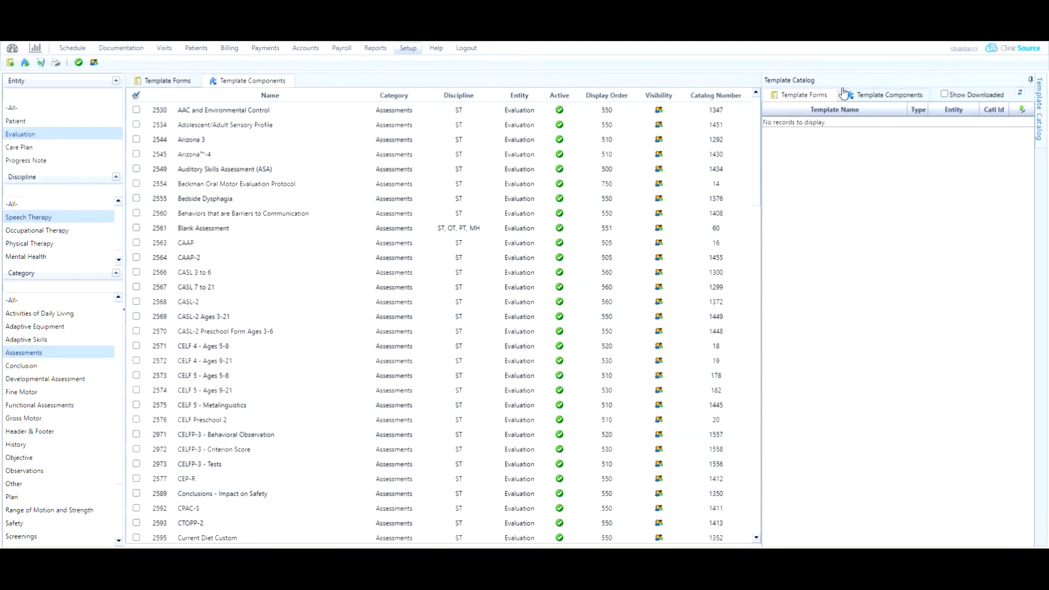
click(877, 97)
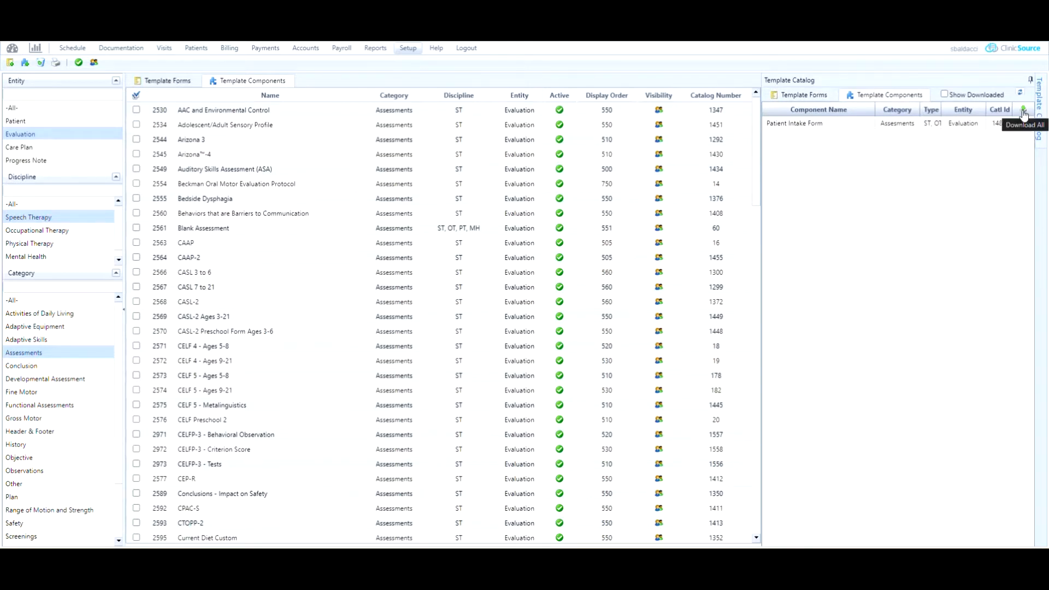
click(1031, 81)
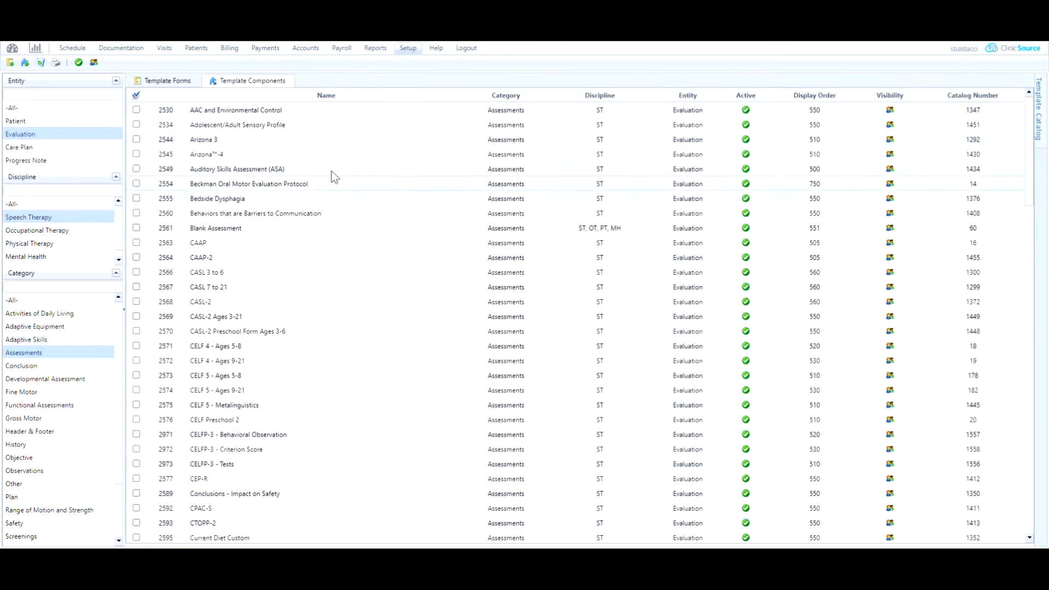
Reset the category, discipline and entity filters to All
click(22, 300)
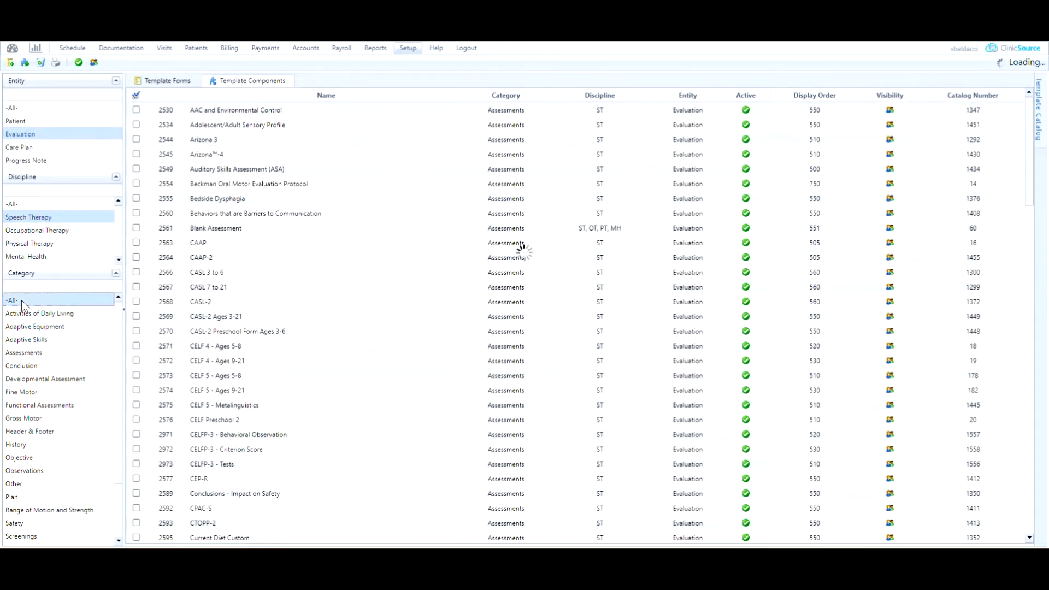
click(13, 203)
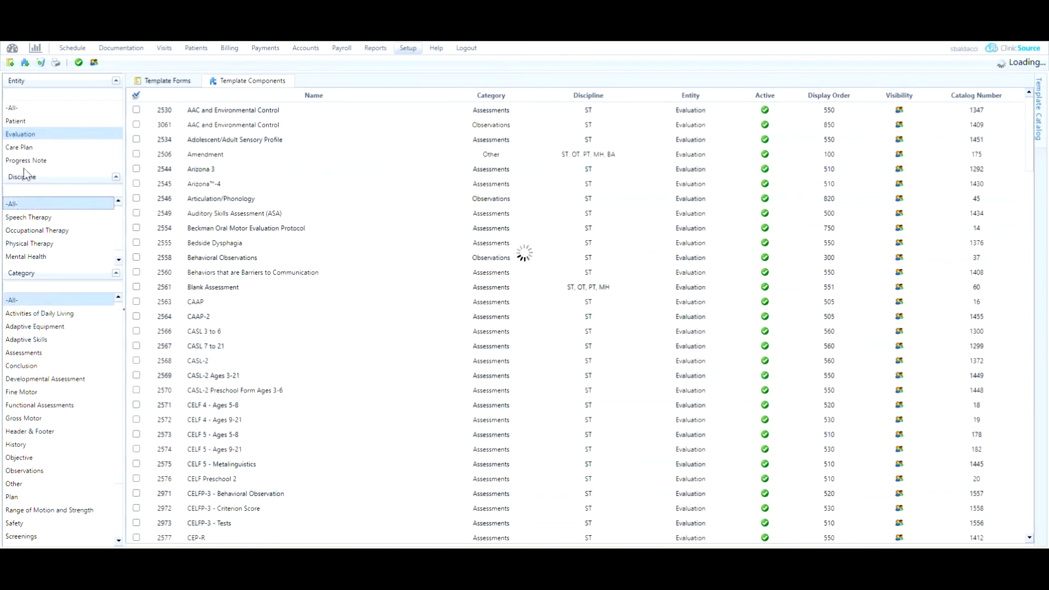
click(13, 108)
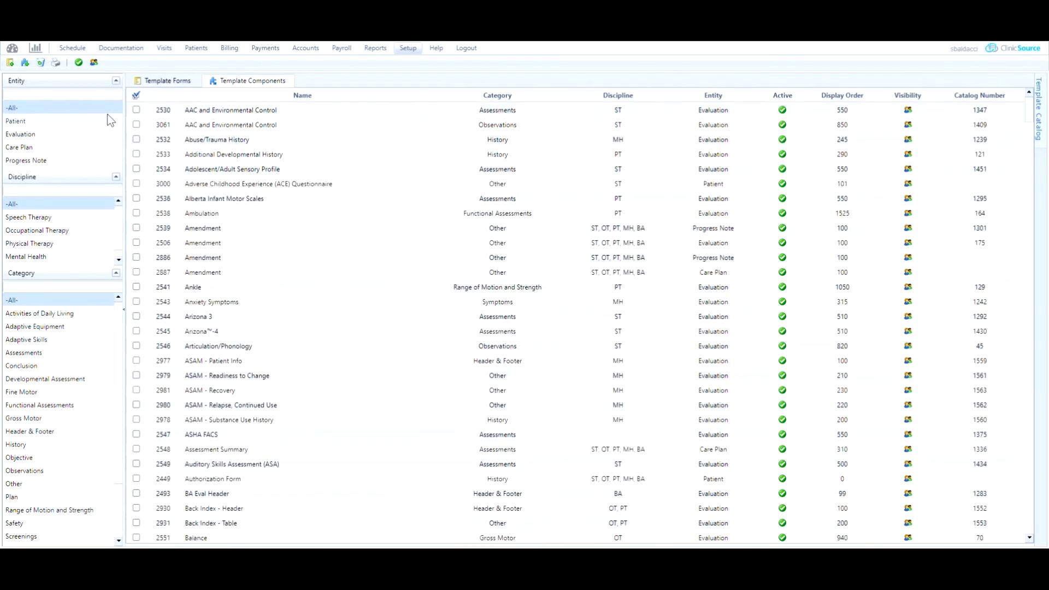
Filter the template forms to Evaluation and Speech Therapy, and open the Speech Therapy Evaluation form
click(162, 80)
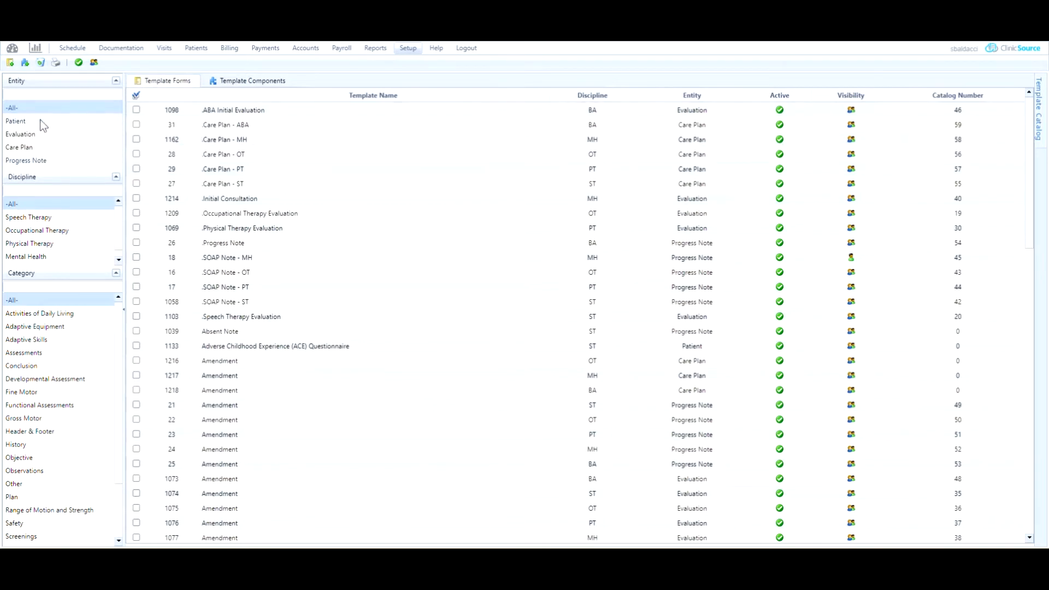
click(30, 136)
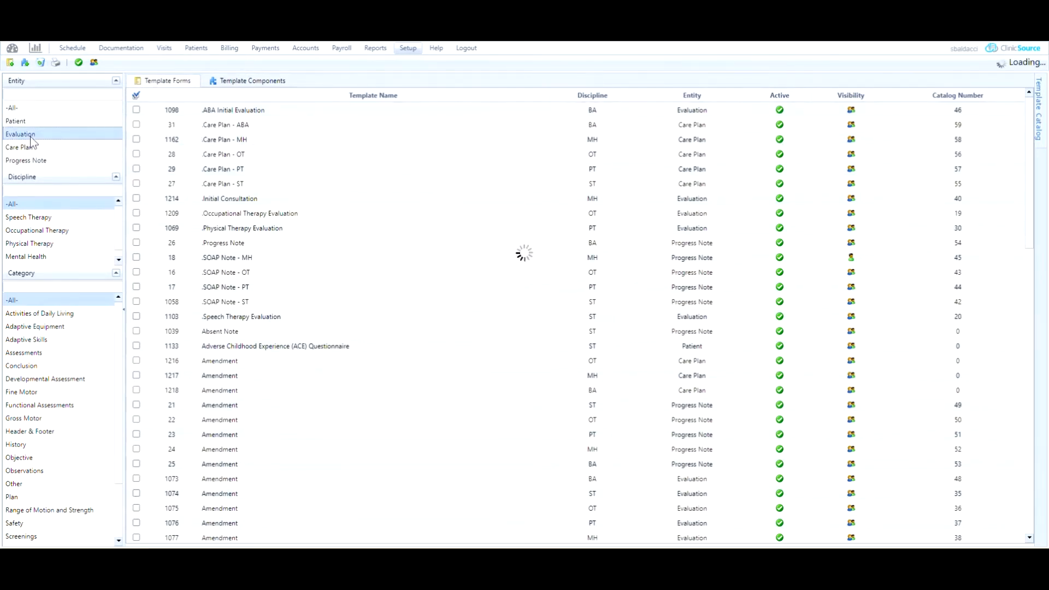
click(22, 219)
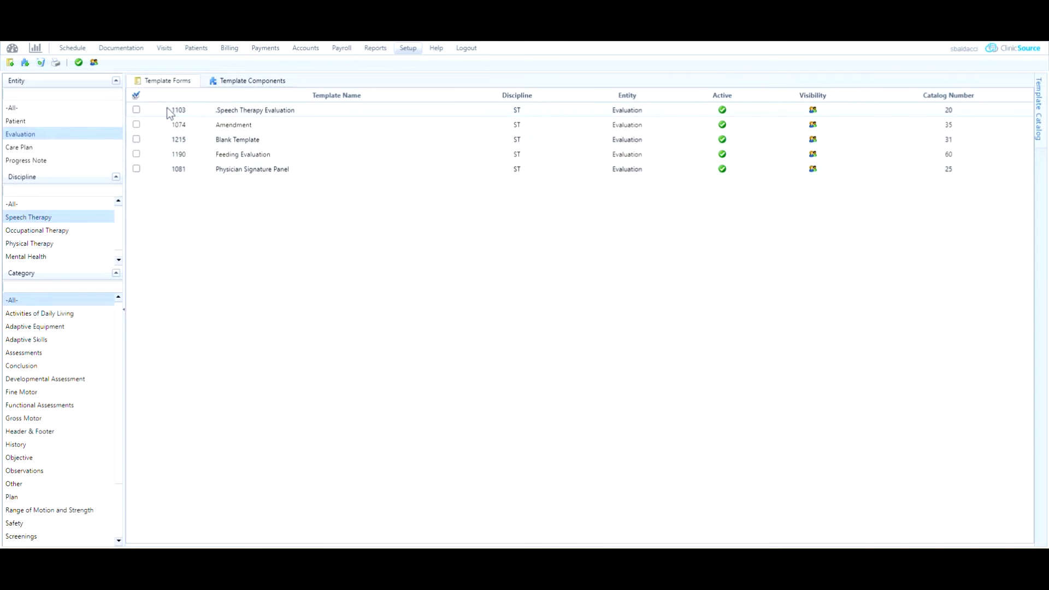
double_click(255, 109)
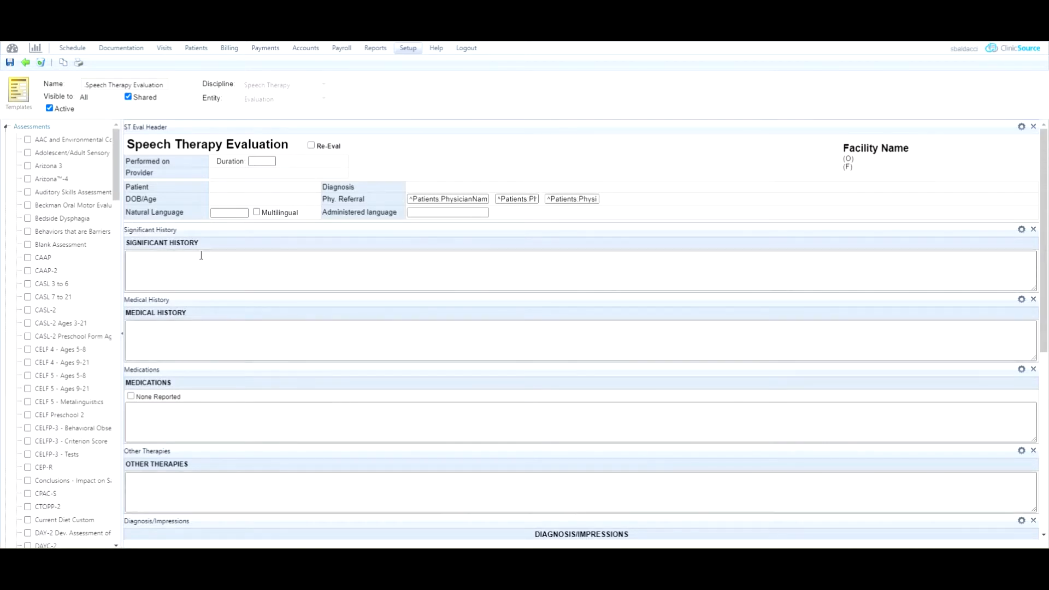
Review the sections of the Speech Therapy Evaluation form and return to the template list
scroll(211, 340, down, 1)
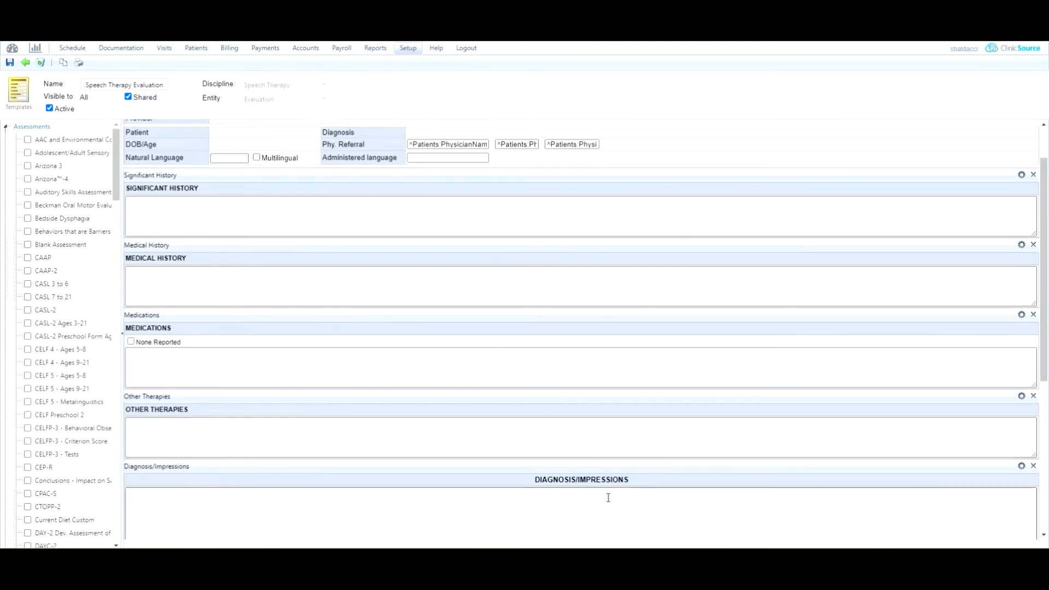
scroll(255, 288, up, 1)
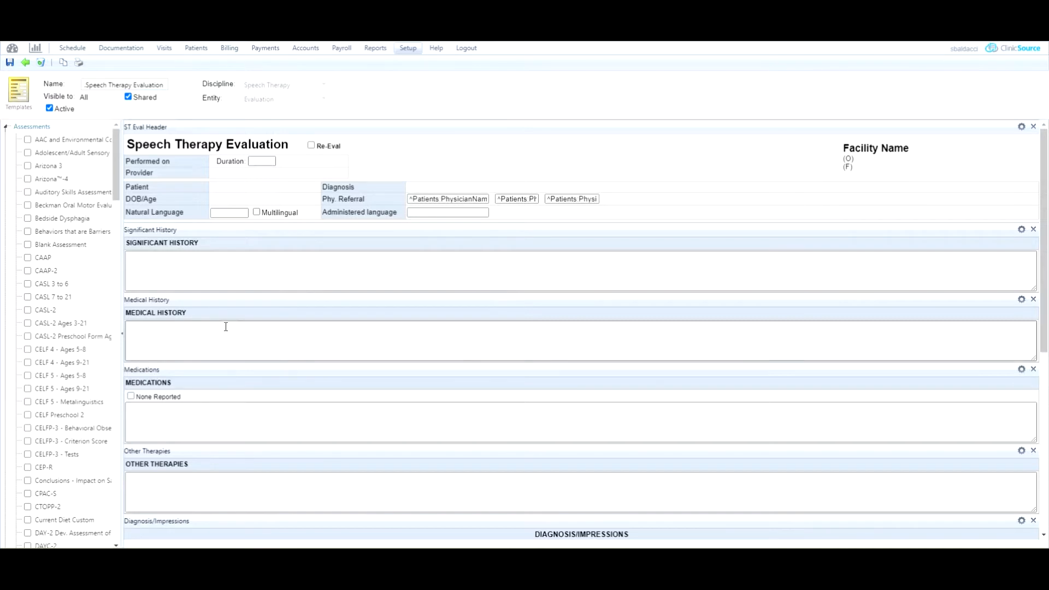
click(25, 65)
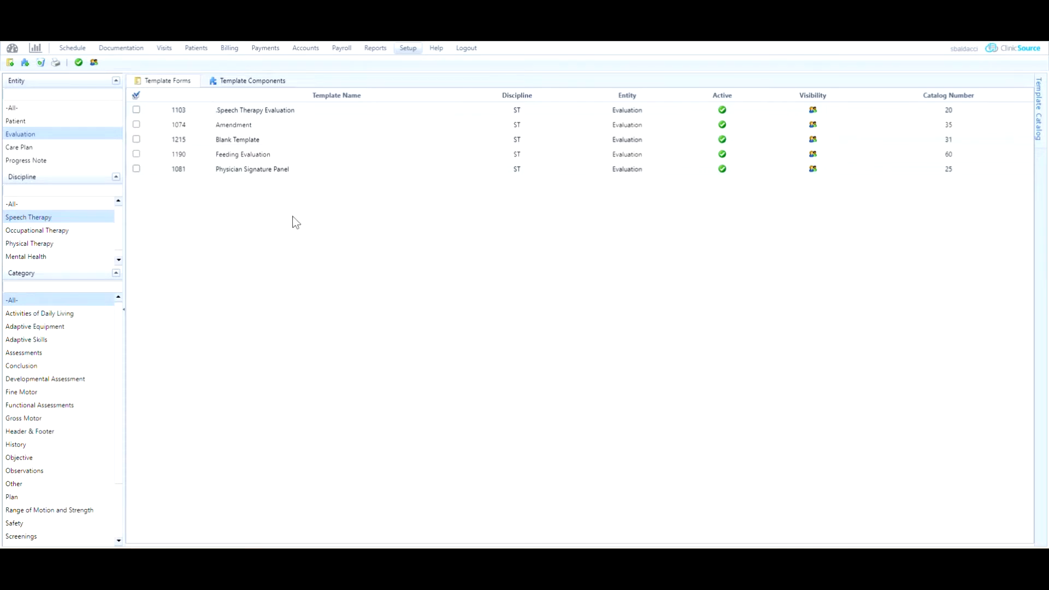
Filter the template components to the History category and open the Significant History component
click(265, 85)
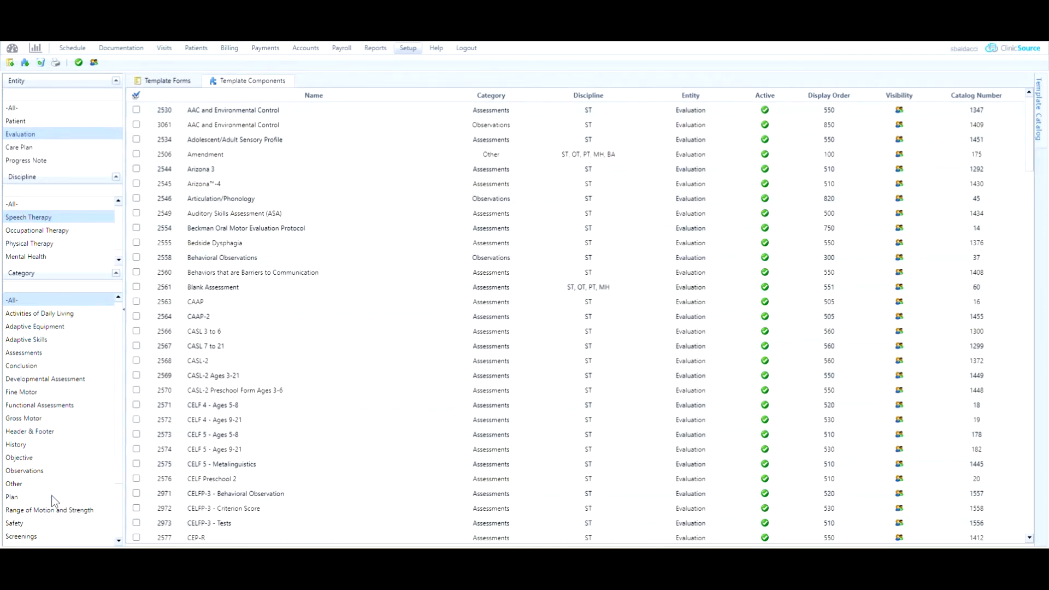
scroll(22, 476, down, 2)
click(25, 391)
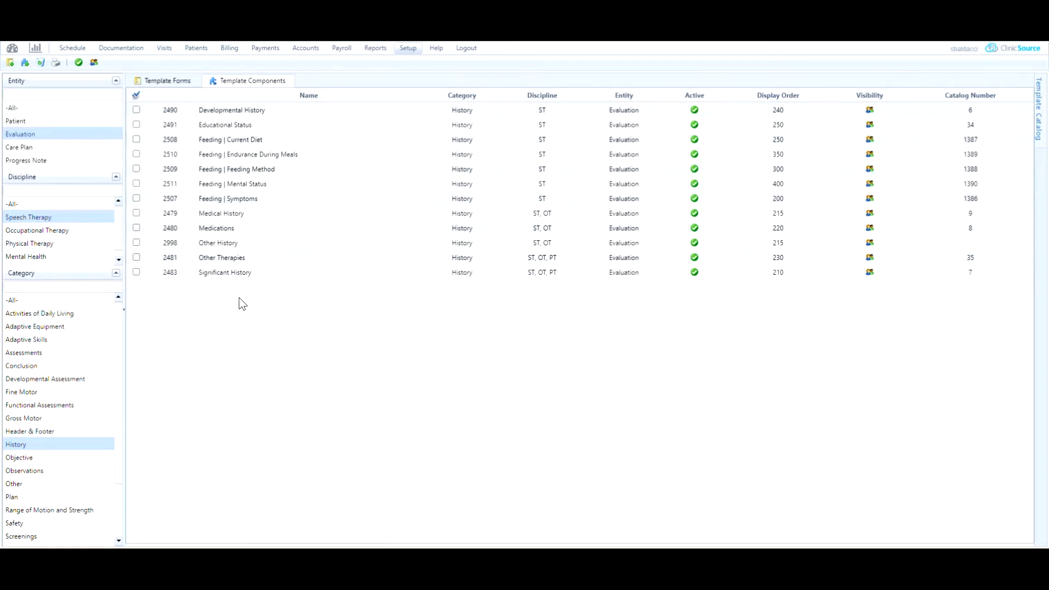
double_click(225, 272)
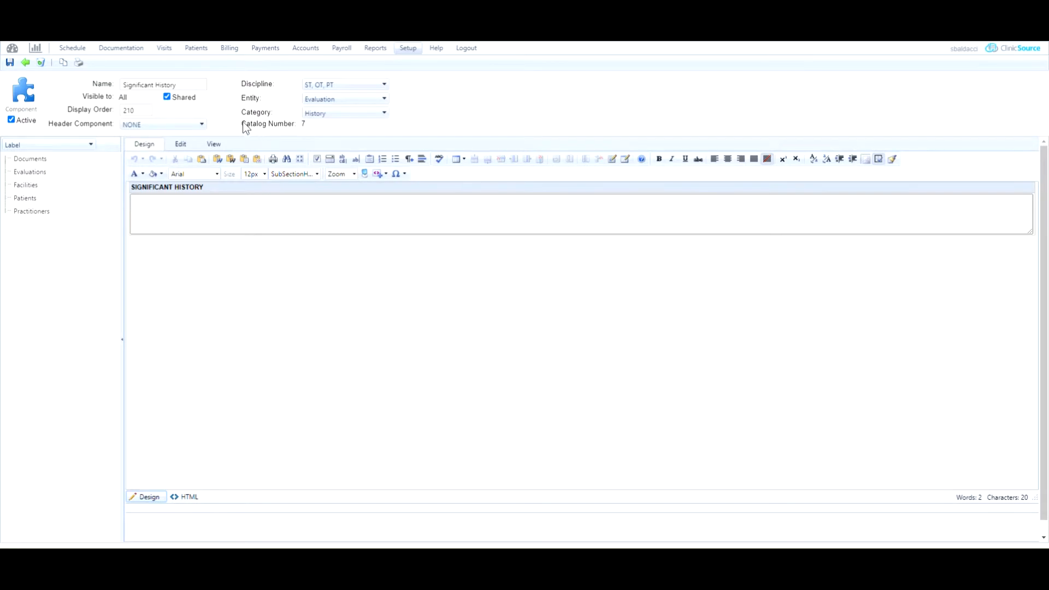
Make a copy of the Significant History component
drag(242, 123, 267, 123)
click(63, 64)
drag(241, 124, 282, 127)
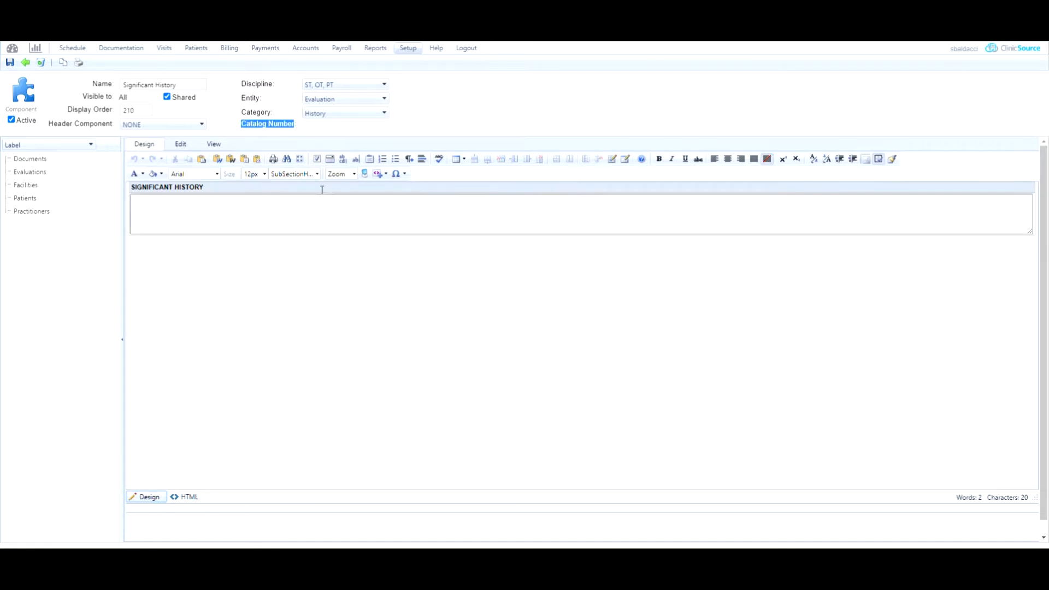
Rename the copied component to Reason For Referral
double_click(187, 85)
triple_click(187, 85)
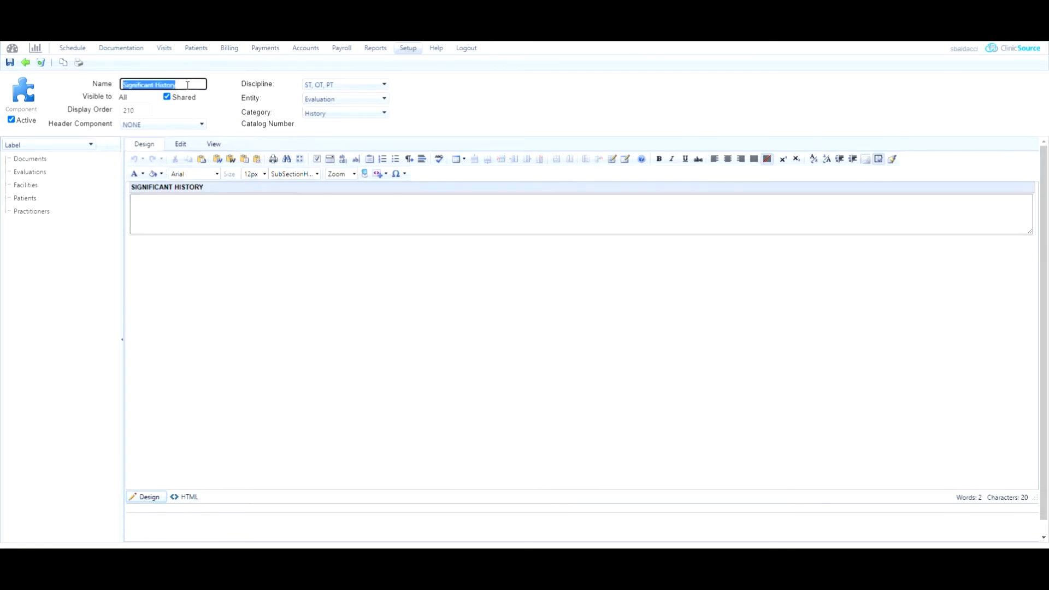
text(Reason For Referral)
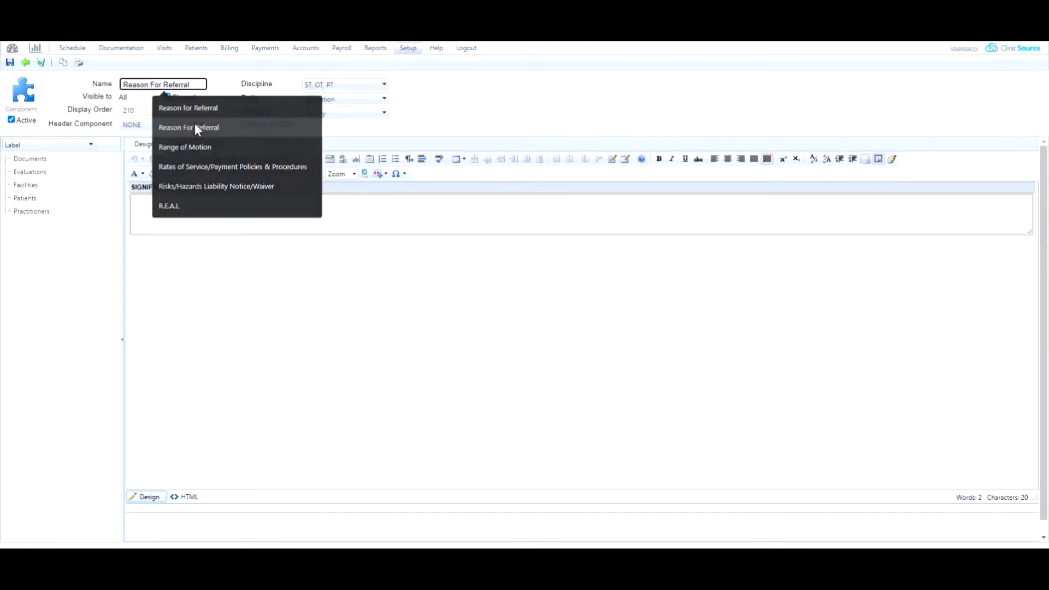
click(195, 125)
Replace the component's SIGNIFICANT HISTORY heading with REASON FOR REFERRAL and save the component
click(206, 187)
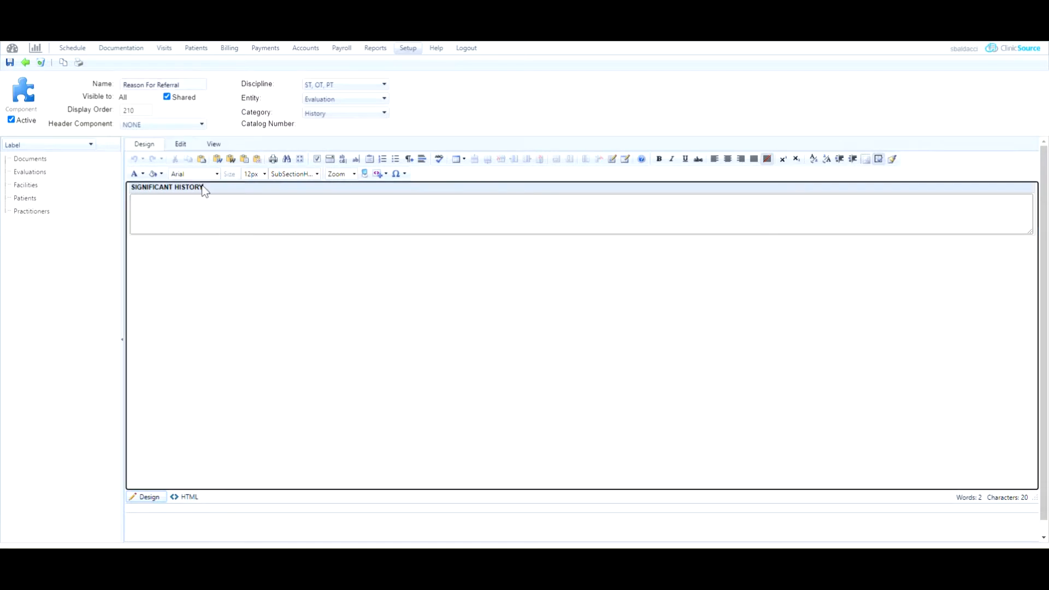
key(BackSpace)
key(BackSpace)
key(BackSpace)
key(BackSpace)
key(BackSpace)
key(BackSpace)
key(BackSpace)
key(BackSpace)
key(BackSpace)
key(BackSpace)
key(BackSpace)
key(BackSpace)
key(BackSpace)
key(BackSpace)
key(BackSpace)
key(BackSpace)
key(BackSpace)
key(BackSpace)
key(BackSpace)
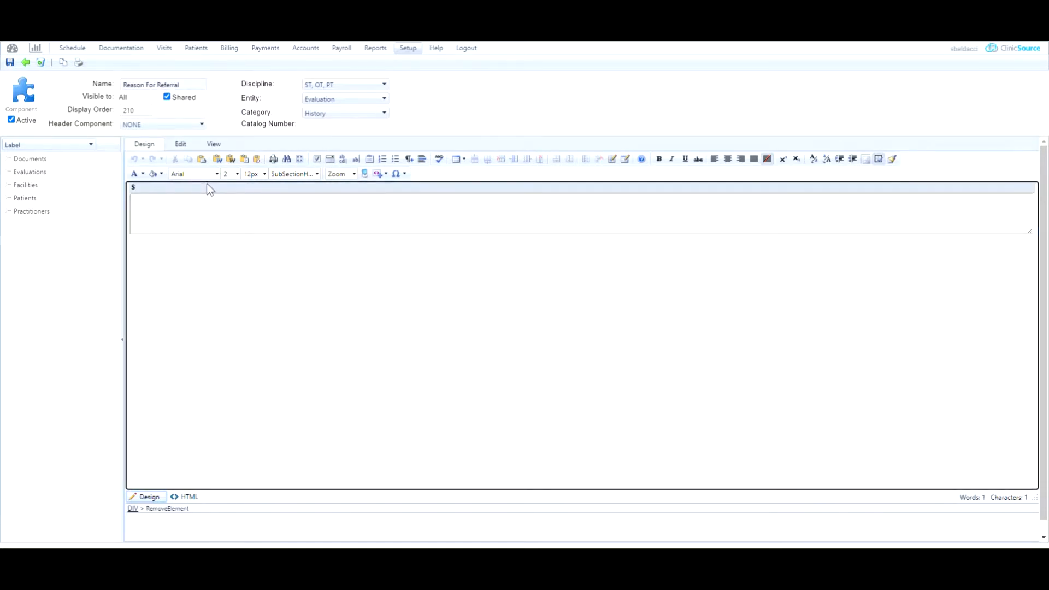
text(REASON FOR REFERRAL)
click(258, 258)
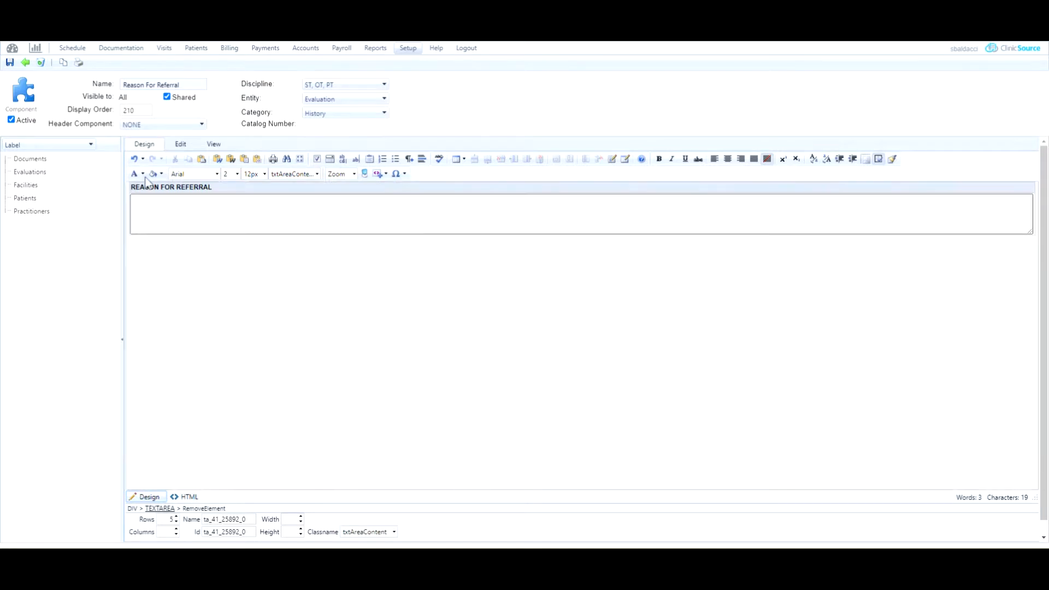
click(10, 63)
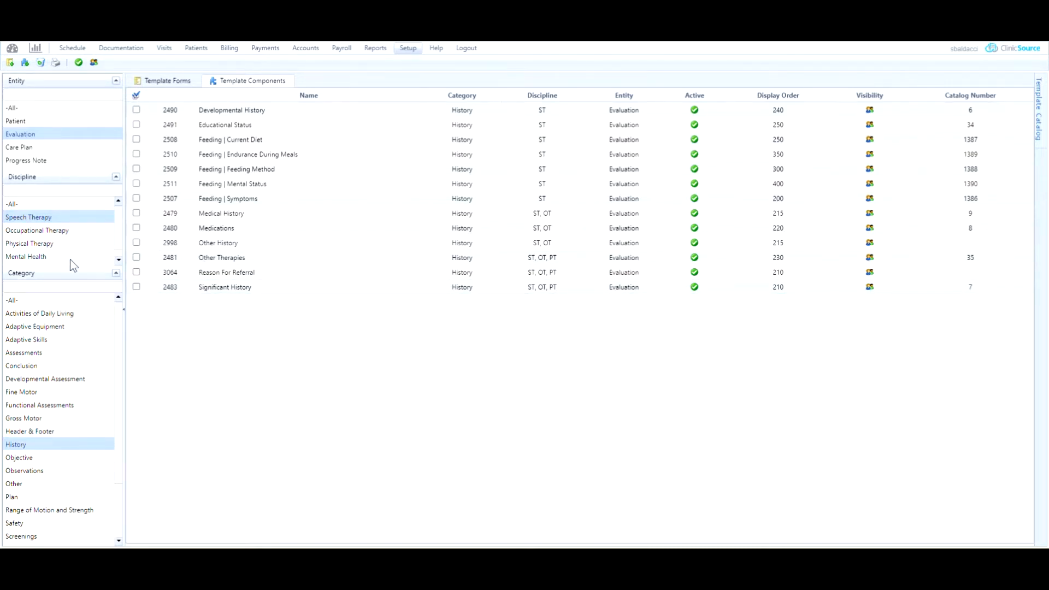
Reset the category filter to All and open the Speech Therapy Evaluation form template for editing
click(14, 303)
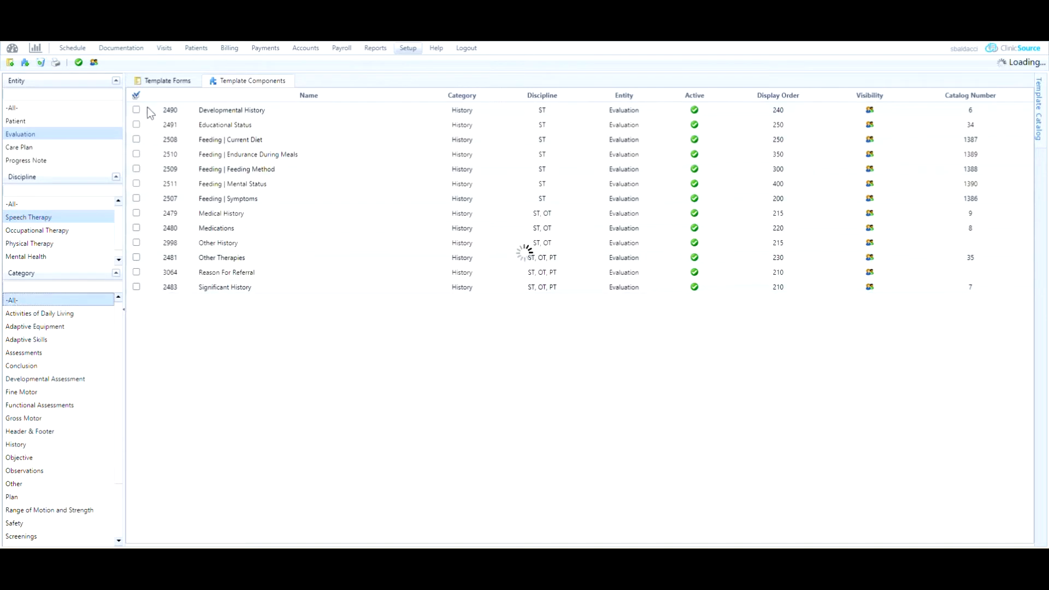
click(163, 84)
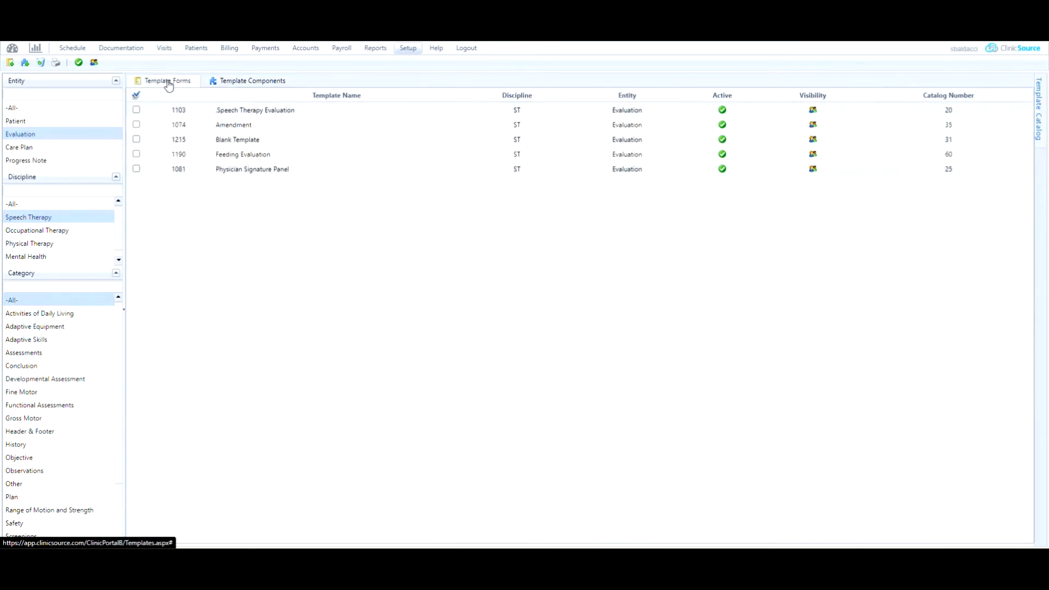
double_click(276, 111)
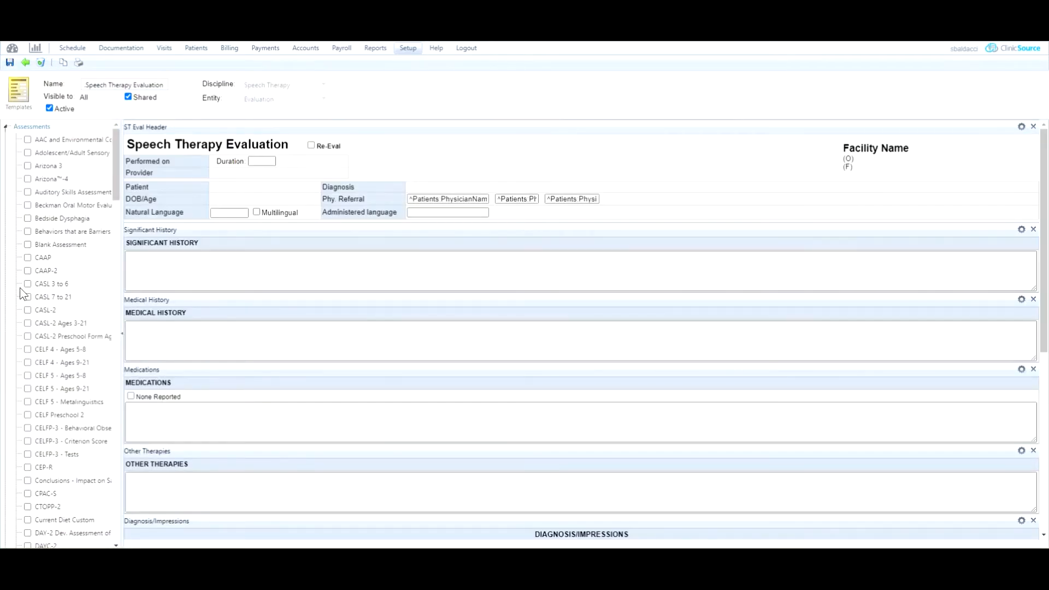
Add the Reason For Referral component from the History group to the Speech Therapy Evaluation template
scroll(21, 288, down, 15)
scroll(22, 290, down, 20)
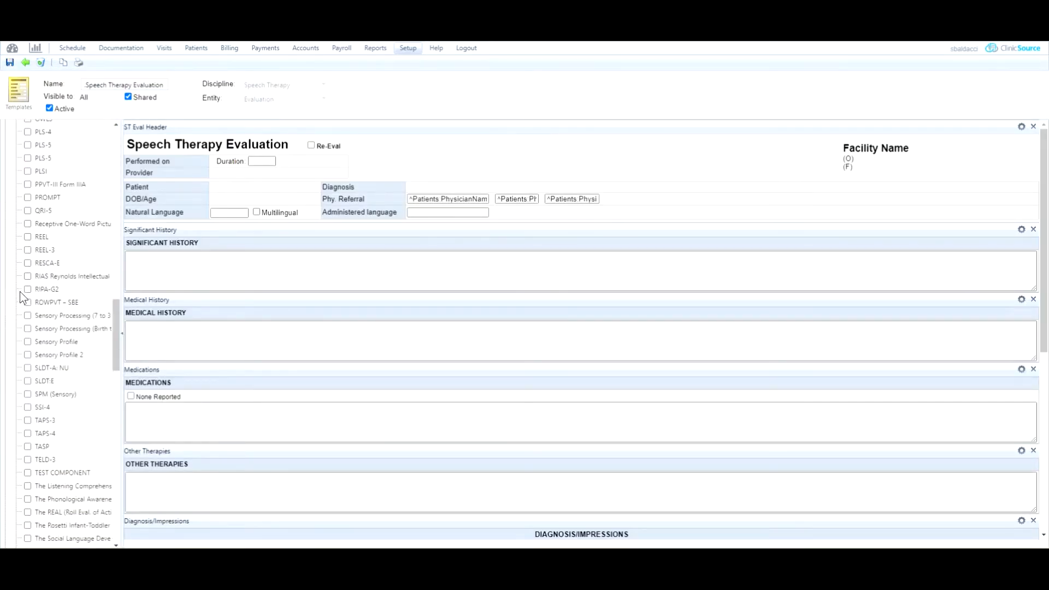
scroll(18, 293, down, 5)
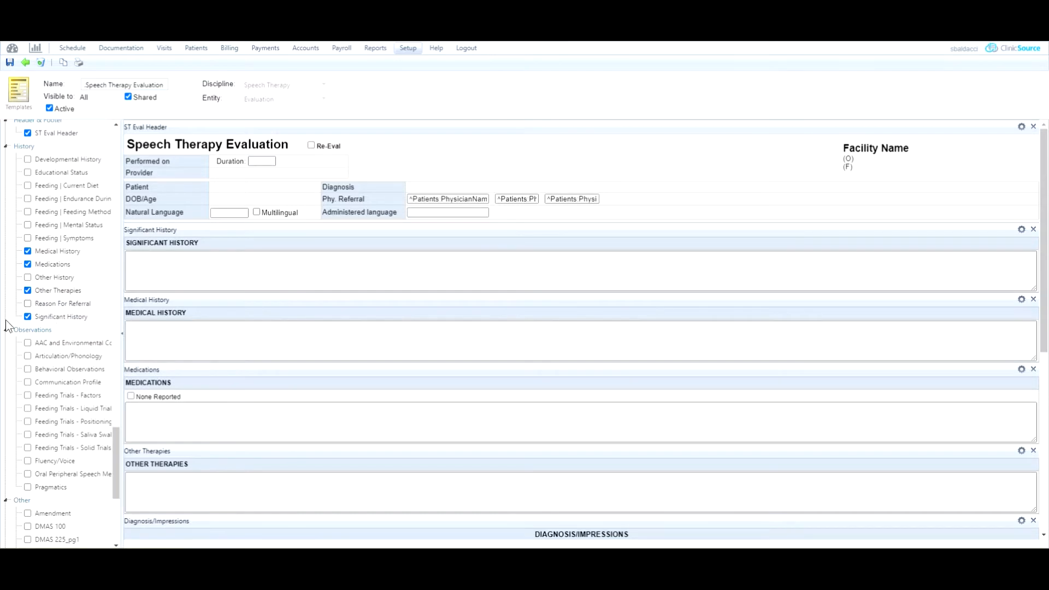
click(28, 304)
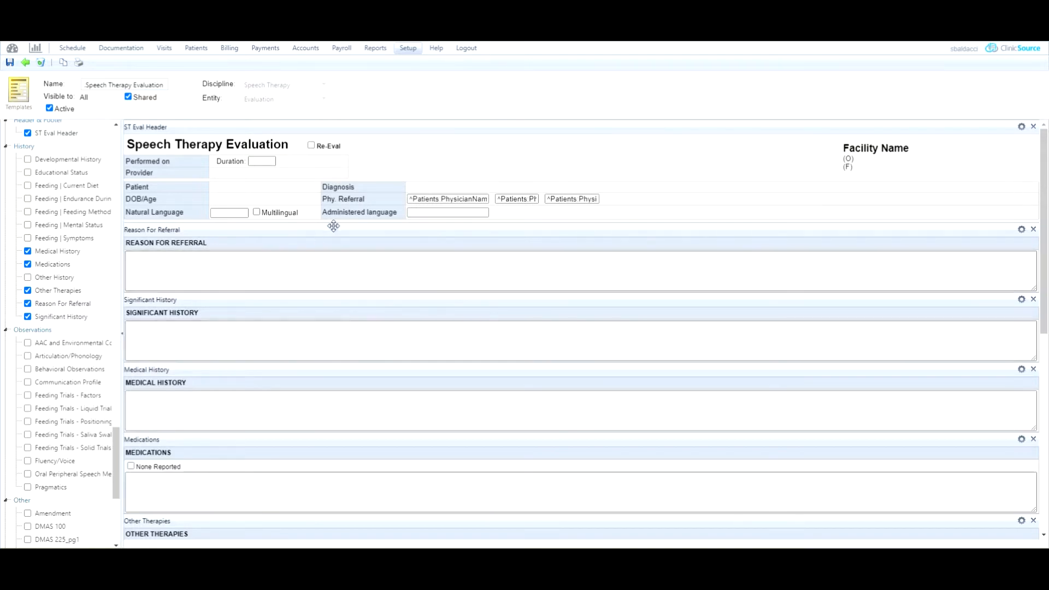
Move the Reason For Referral section between Medical History and Medications, then save the template and return to the template list
drag(339, 235, 347, 370)
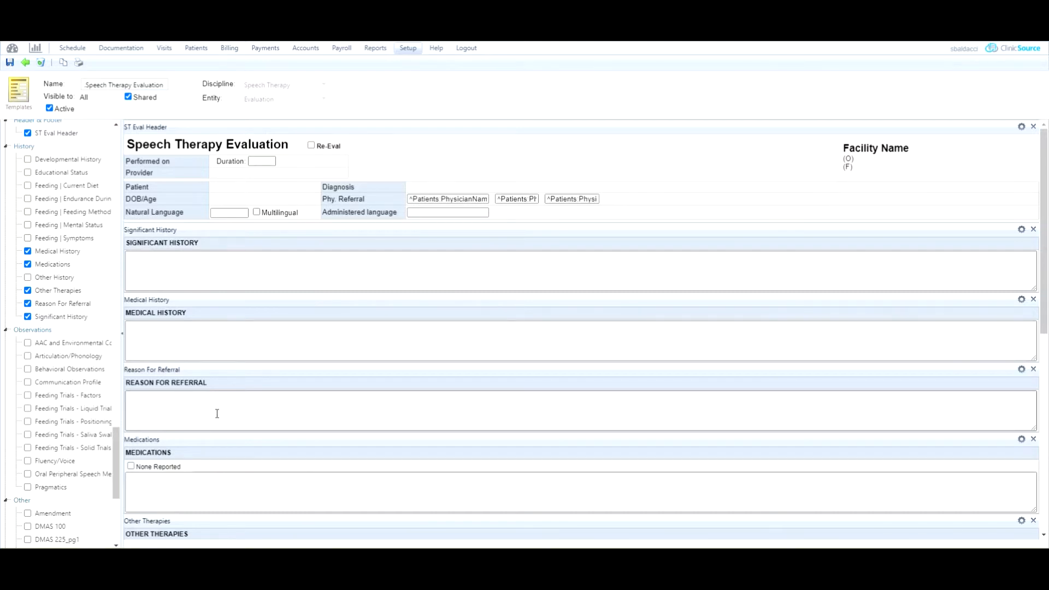
click(10, 62)
click(26, 64)
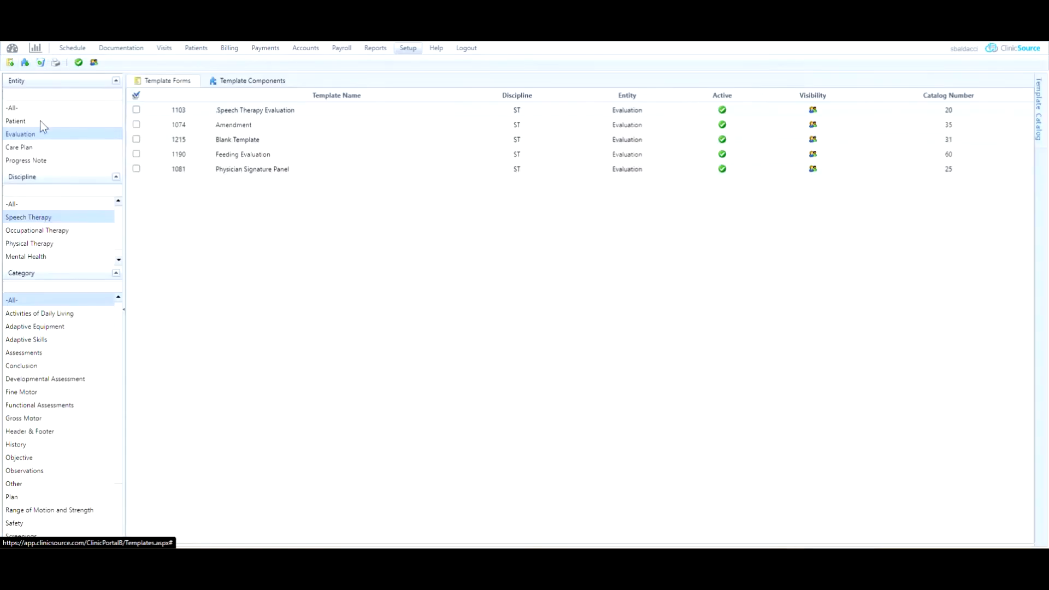
Filter the template components to the Assessments category and open the OWLS component for editing
click(249, 85)
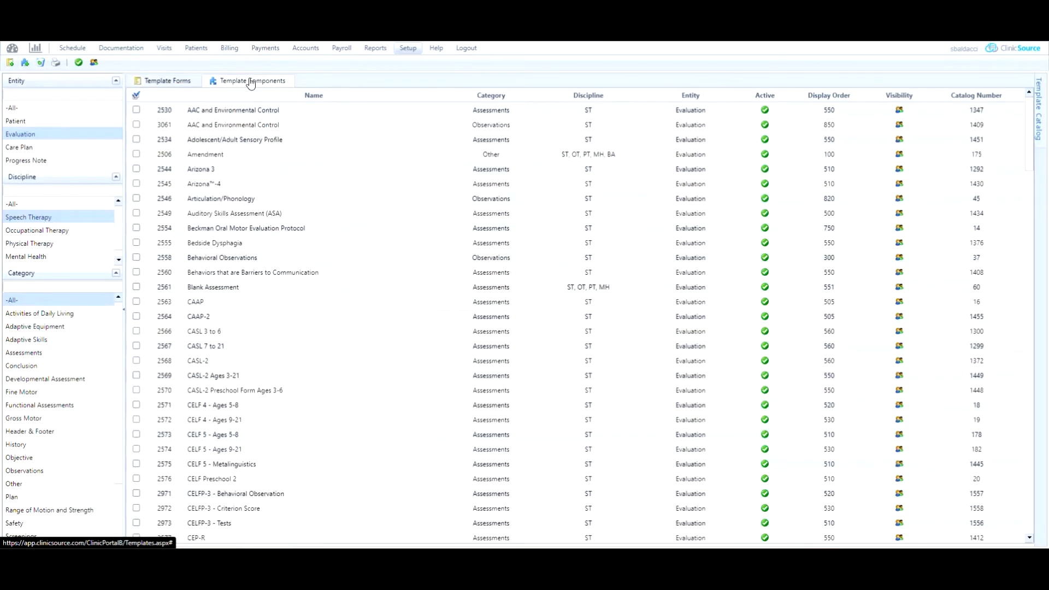
click(17, 354)
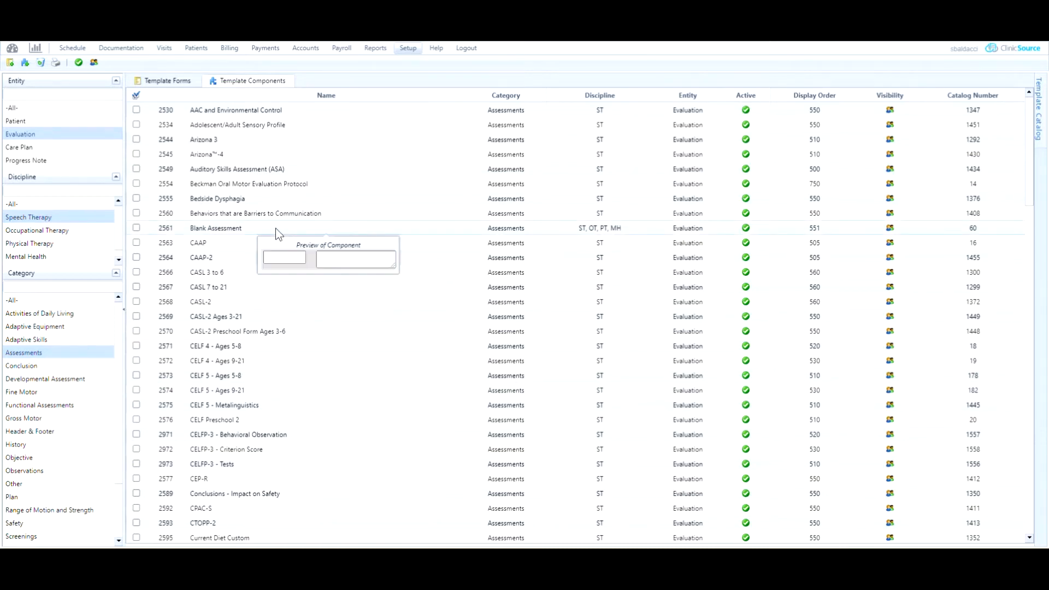
scroll(275, 228, down, 10)
scroll(277, 241, down, 10)
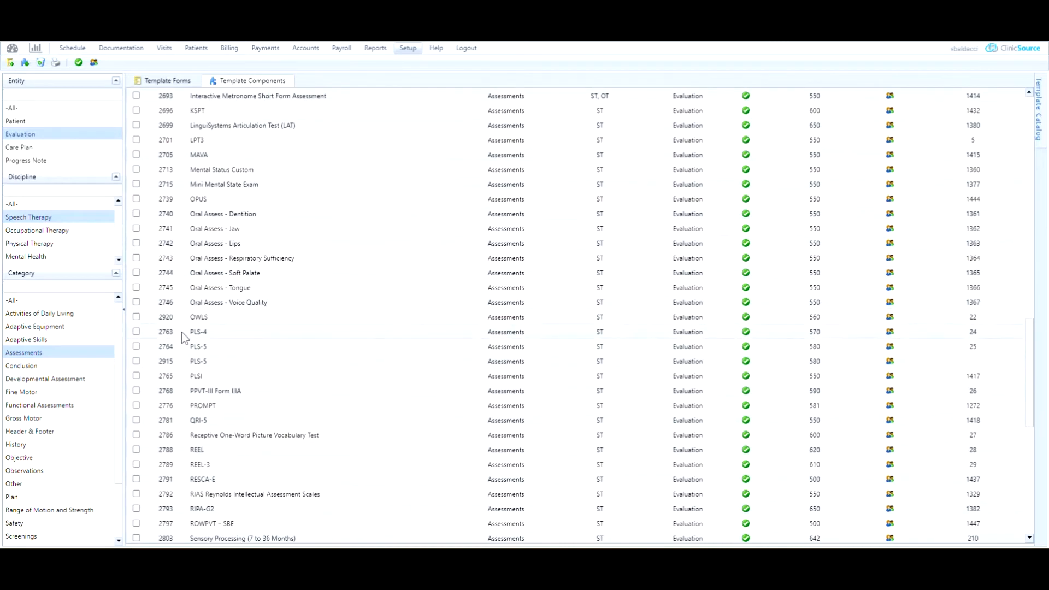
click(211, 317)
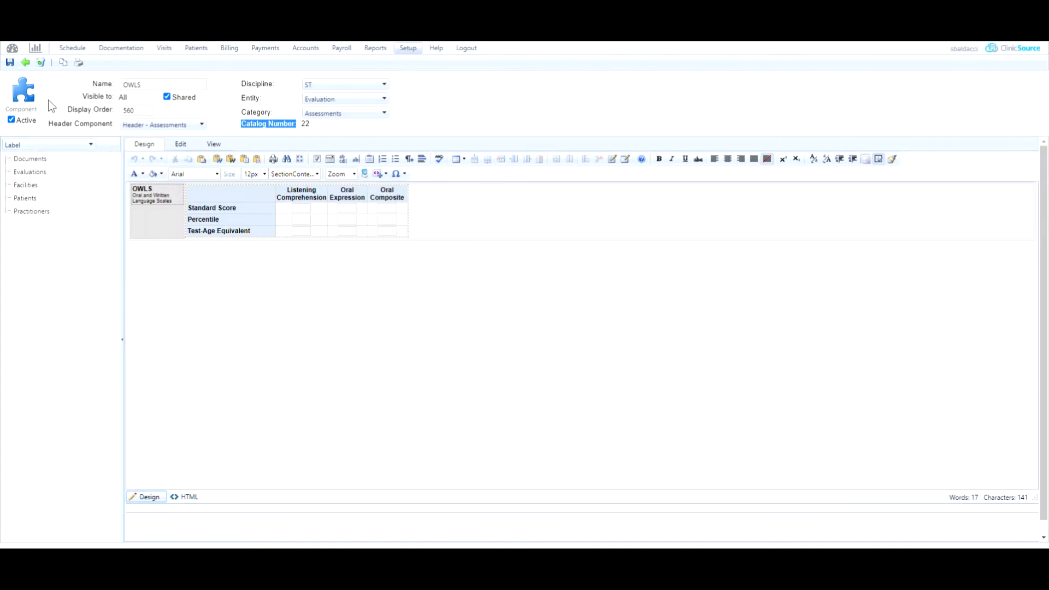
Make a copy of the OWLS component and name the copy My Test
click(63, 65)
drag(244, 124, 295, 125)
double_click(147, 85)
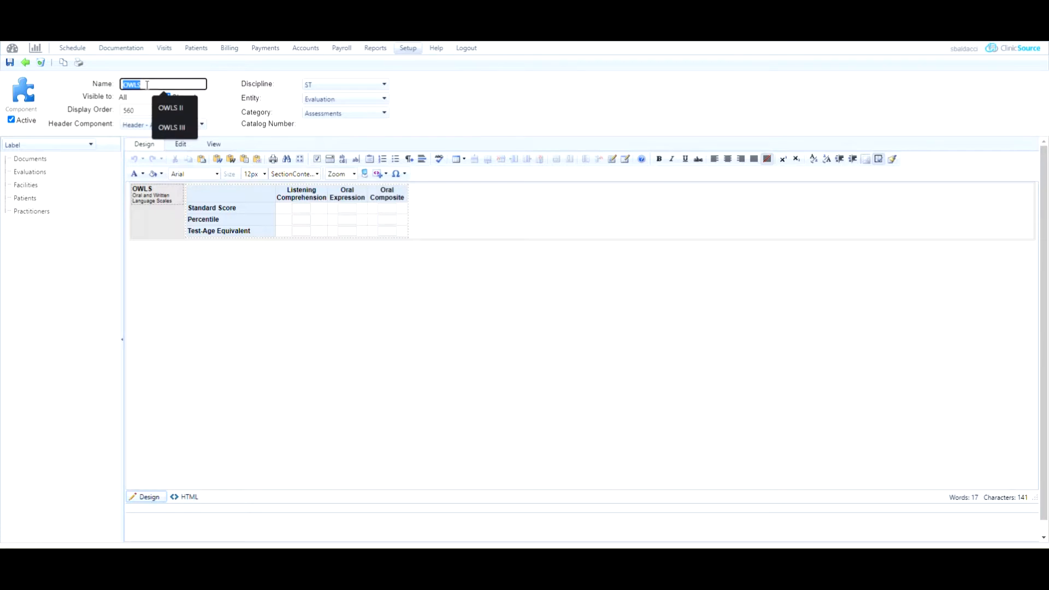
text(My Test)
click(526, 90)
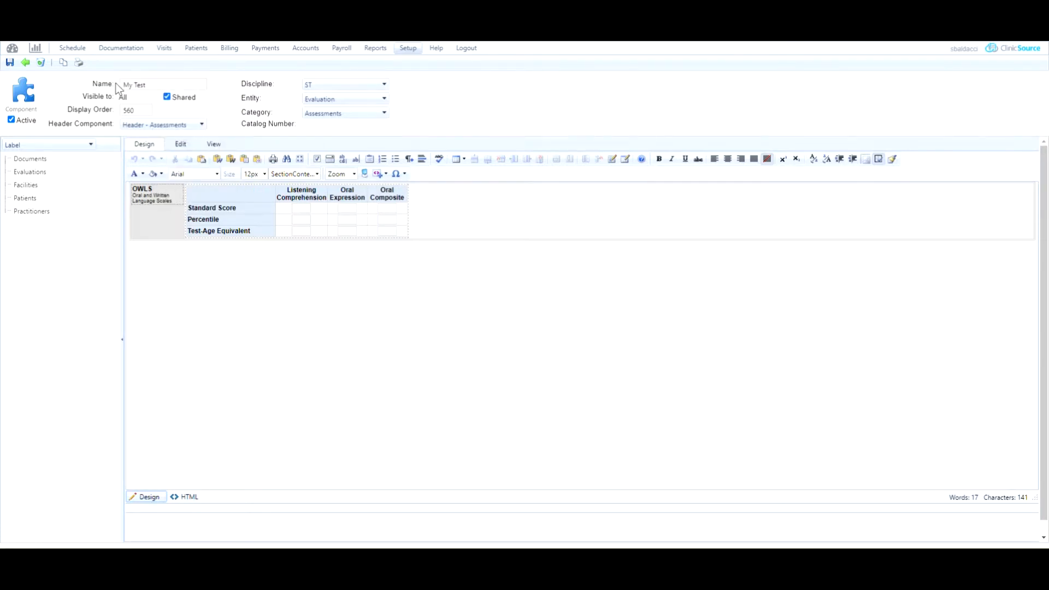
Replace the OWLS title and its description in the table's grey label cell with My Test
click(171, 201)
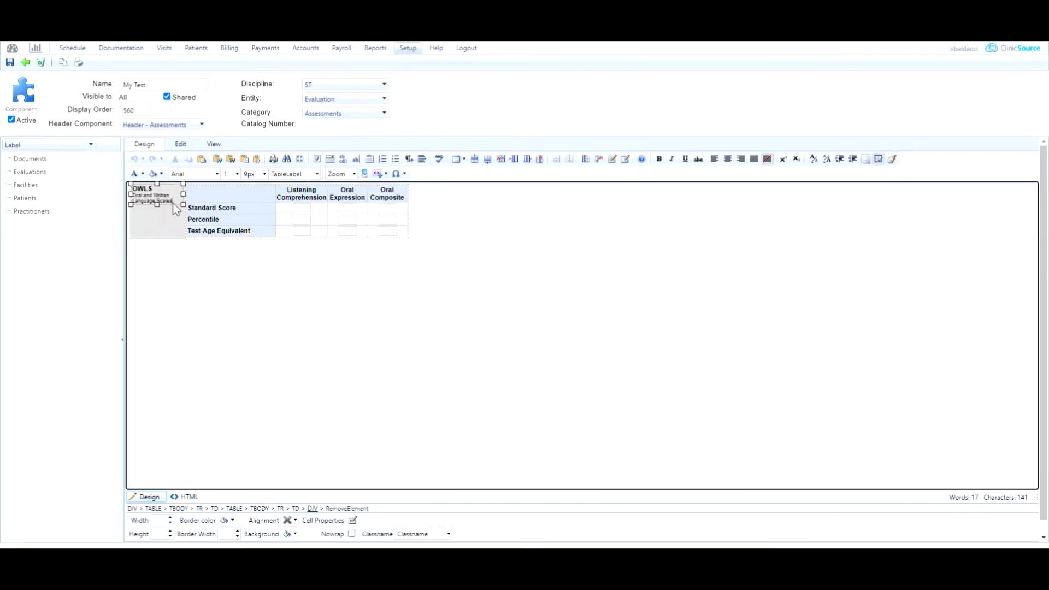
key(BackSpace)
key(BackSpace)
key(BackSpace)
key(BackSpace)
key(BackSpace)
key(BackSpace)
key(BackSpace)
key(BackSpace)
key(BackSpace)
key(BackSpace)
key(BackSpace)
key(BackSpace)
key(BackSpace)
key(BackSpace)
key(BackSpace)
key(BackSpace)
key(BackSpace)
key(BackSpace)
key(BackSpace)
key(BackSpace)
key(BackSpace)
key(BackSpace)
key(BackSpace)
key(BackSpace)
key(BackSpace)
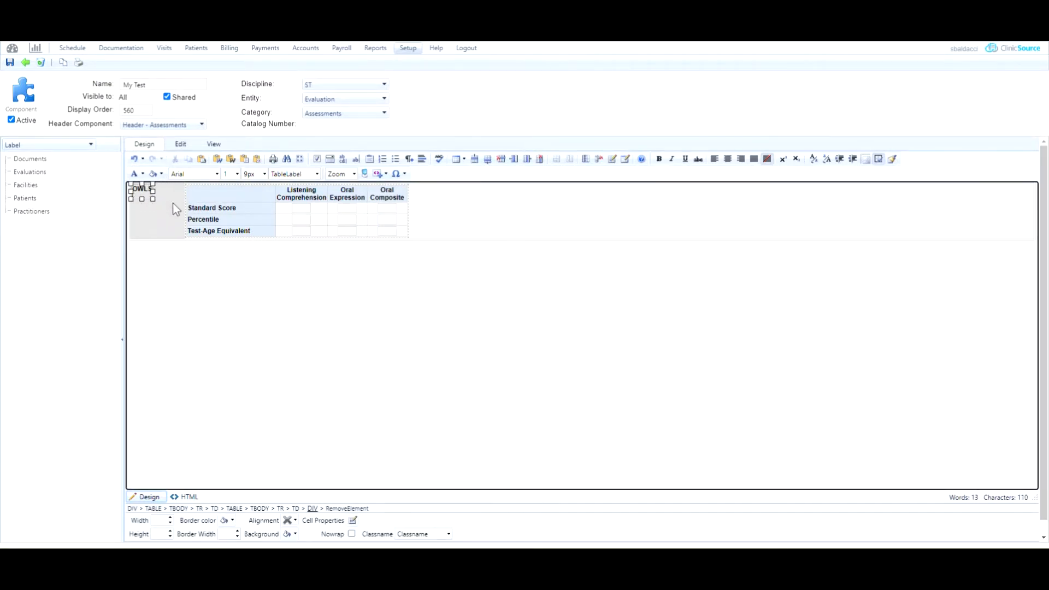
key(BackSpace)
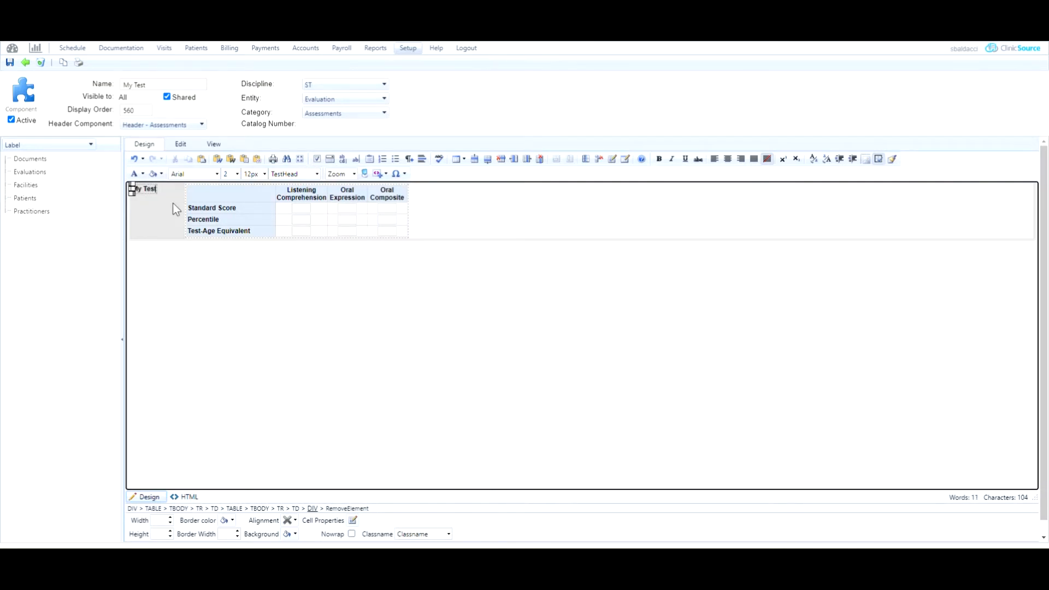
click(457, 206)
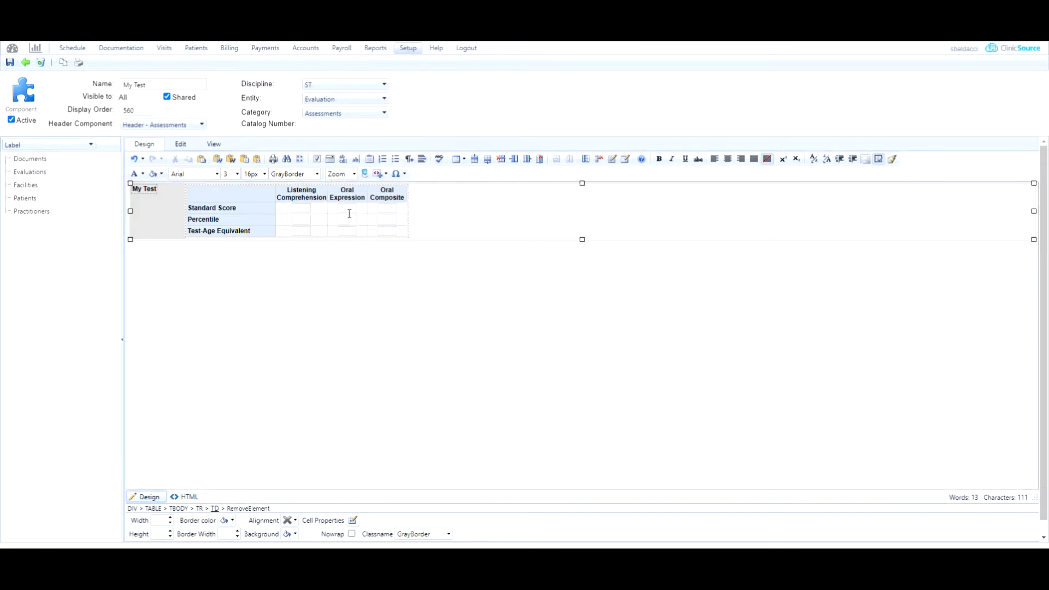
Insert a new column on each side of the Oral Expression column in the score table
click(357, 189)
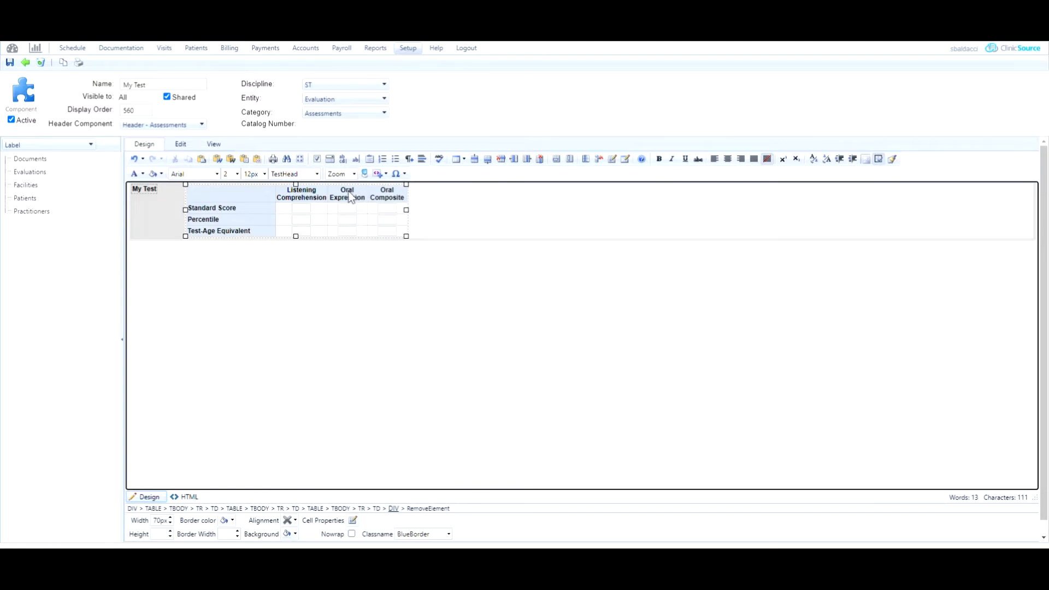
click(526, 159)
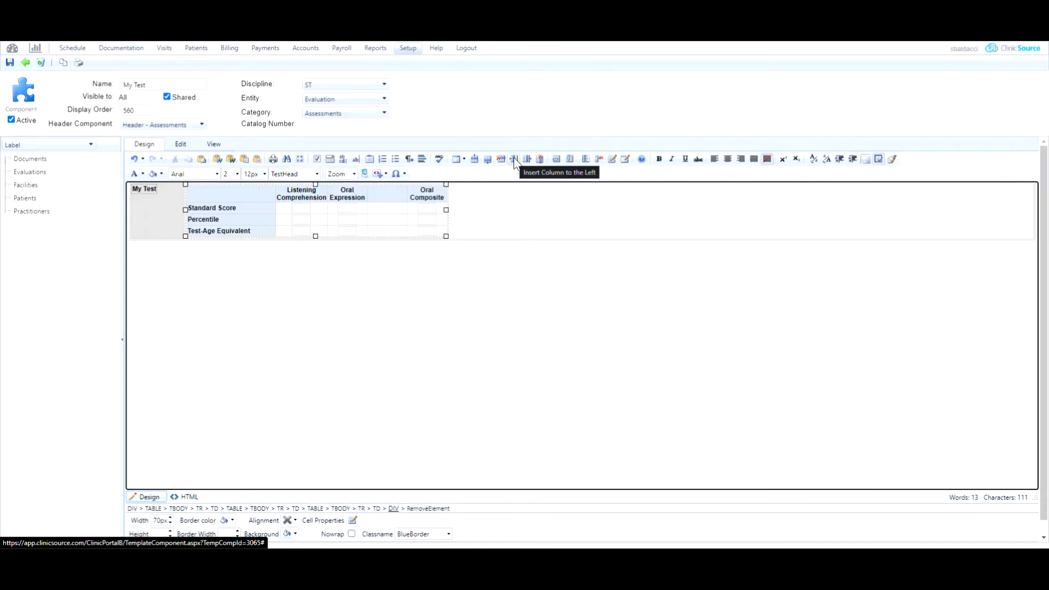
click(514, 159)
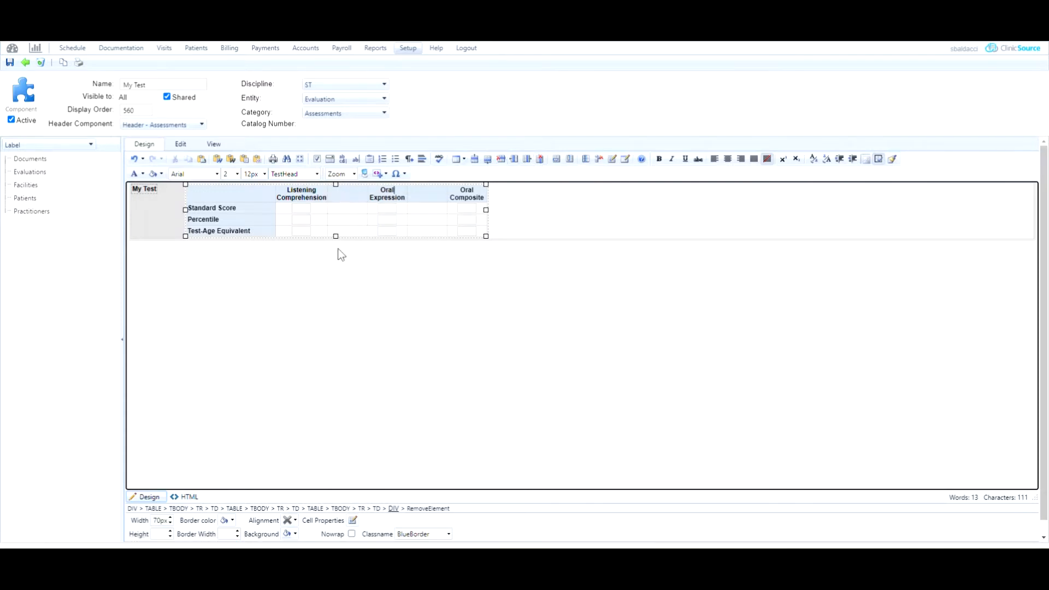
Enter the heading Yes/No in the empty column between Listening Comprehension and Oral Expression
click(346, 195)
text(Yes/No)
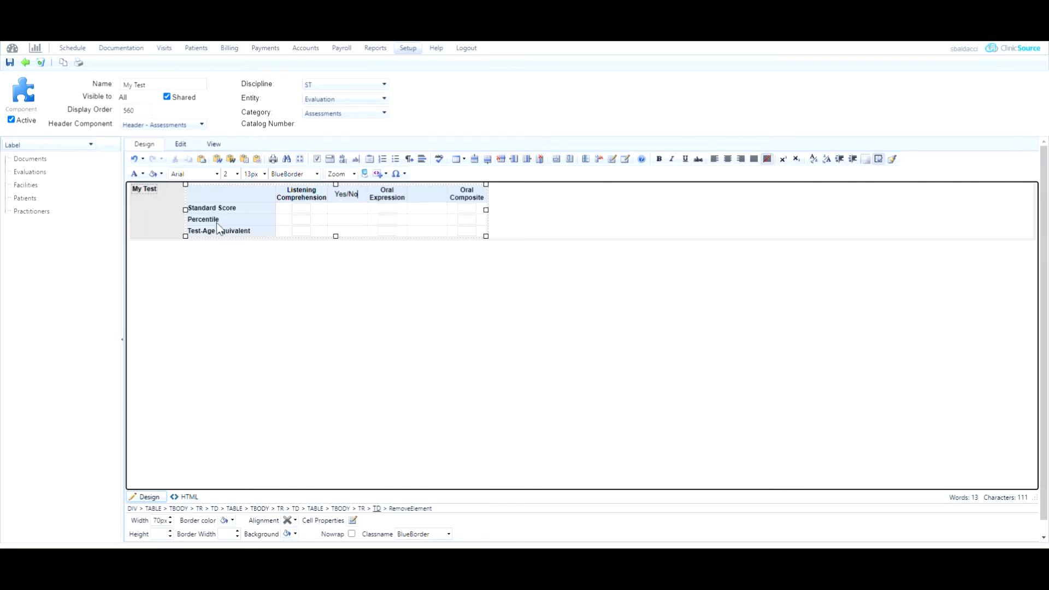
click(566, 210)
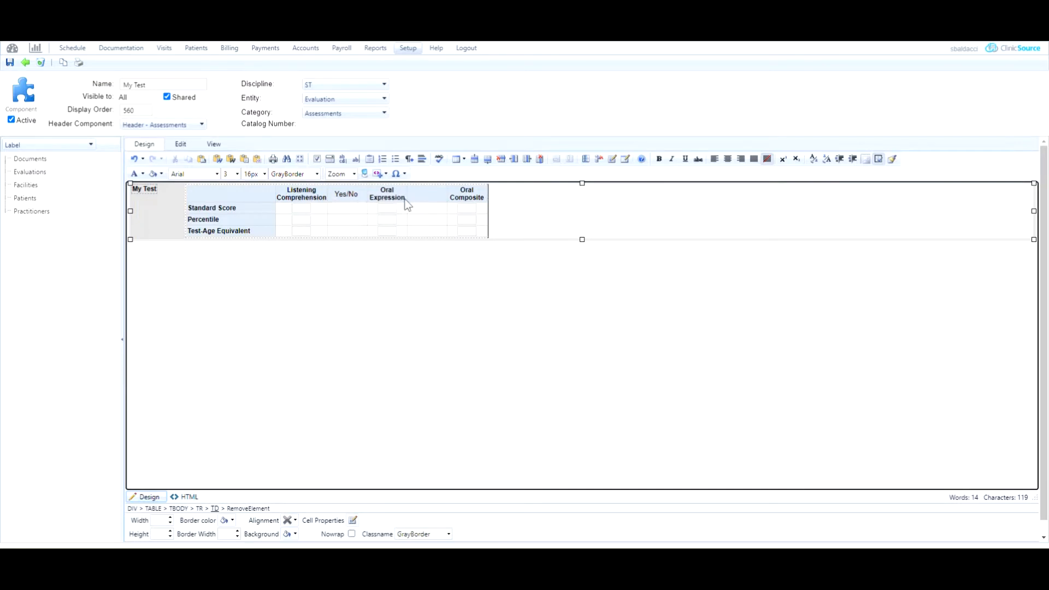
Format the Yes/No heading with a 12px font size and the TestHead style to match the neighbouring headings
click(300, 193)
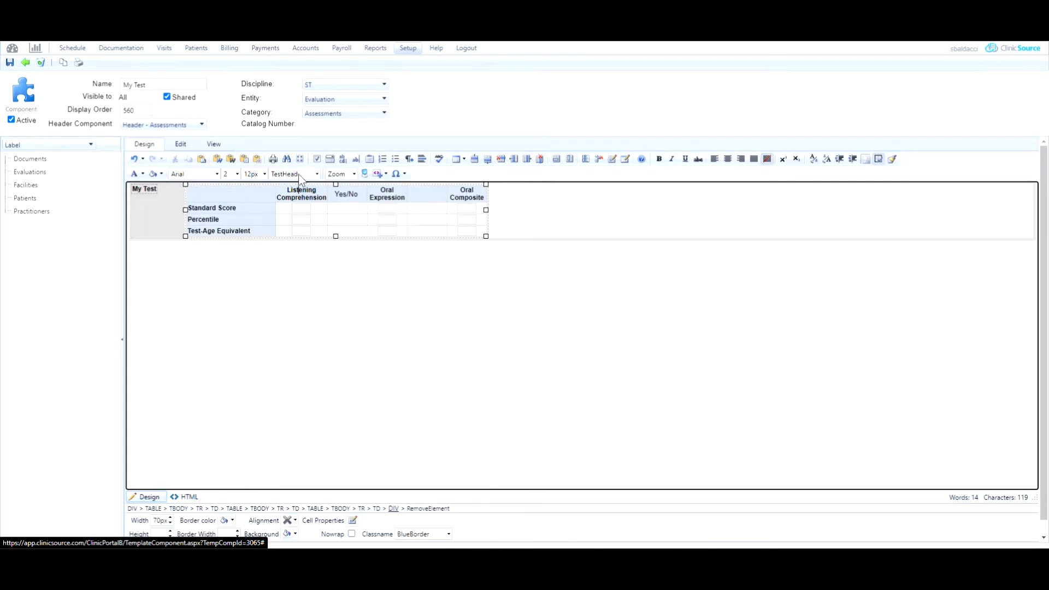
click(360, 203)
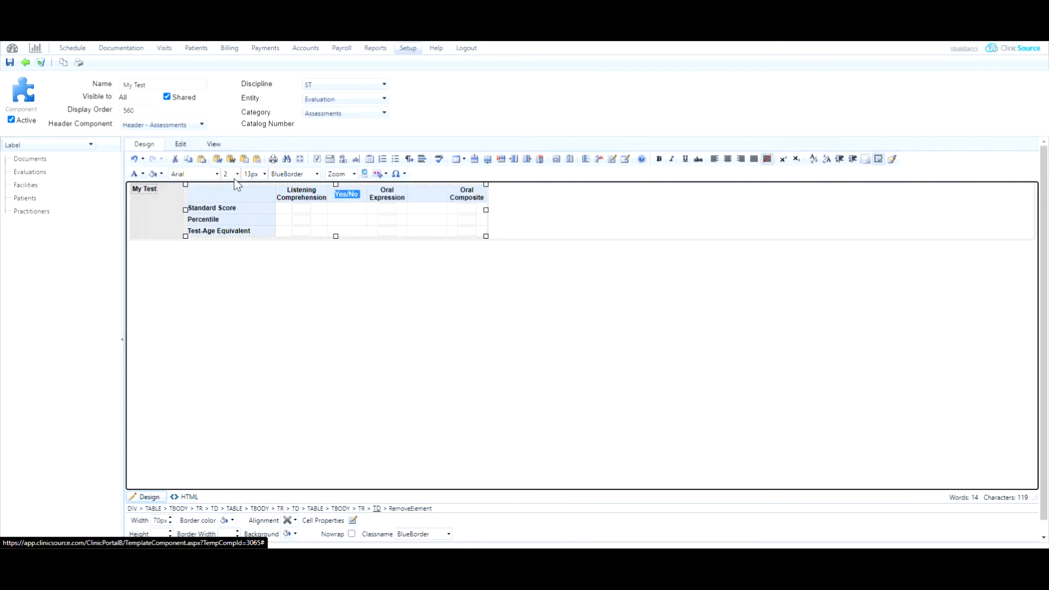
click(264, 174)
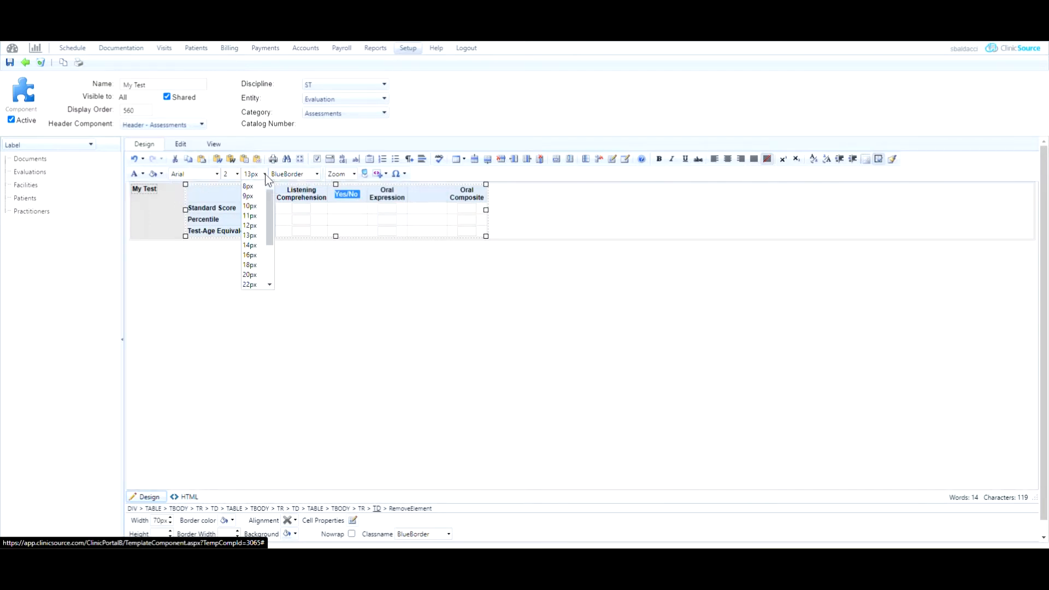
click(254, 224)
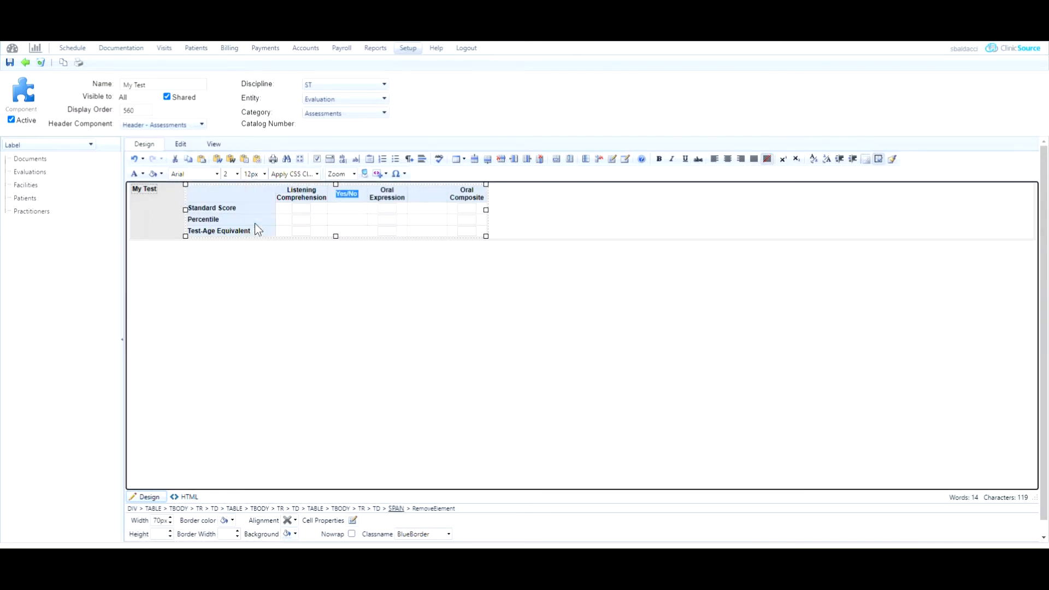
click(316, 174)
scroll(313, 206, down, 3)
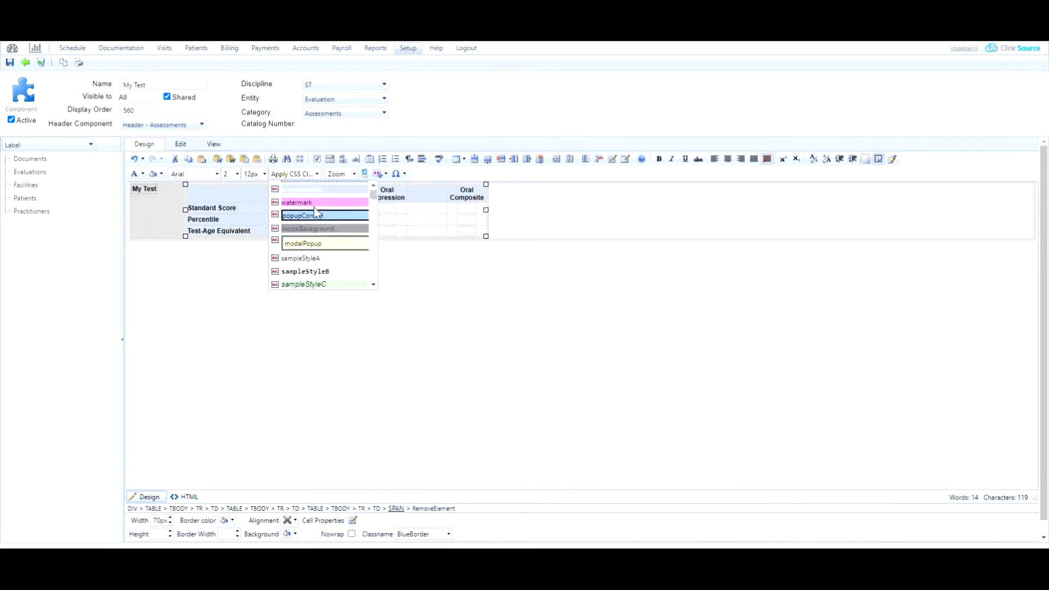
scroll(315, 212, down, 6)
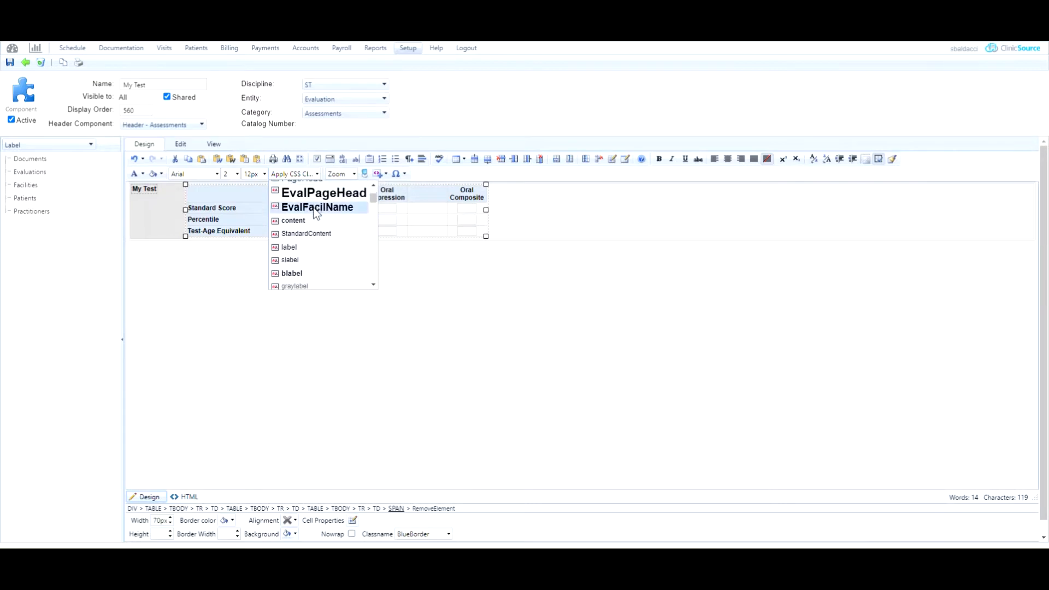
scroll(314, 209, down, 5)
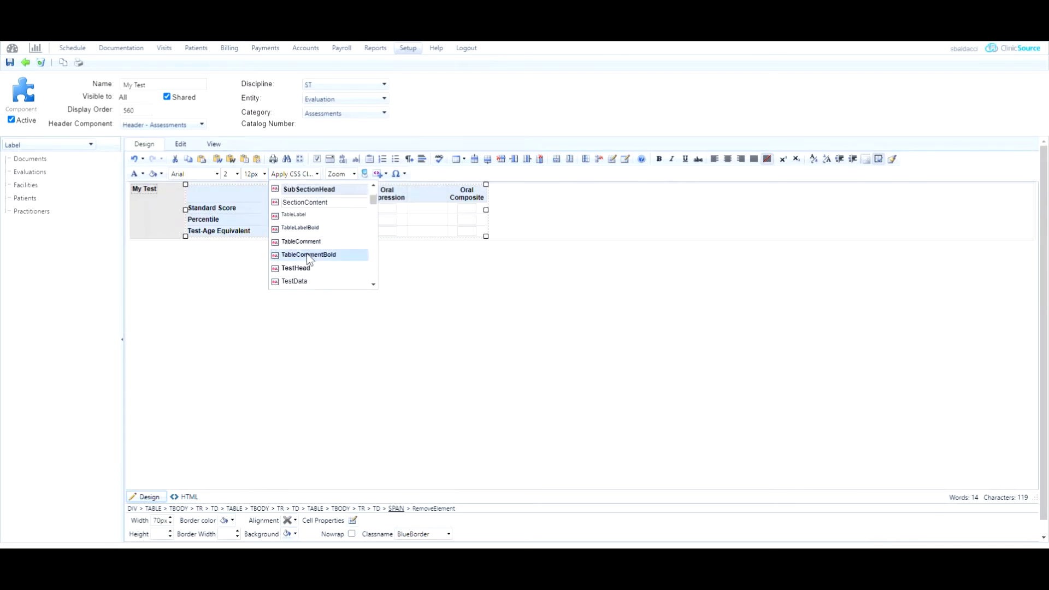
click(304, 274)
click(557, 199)
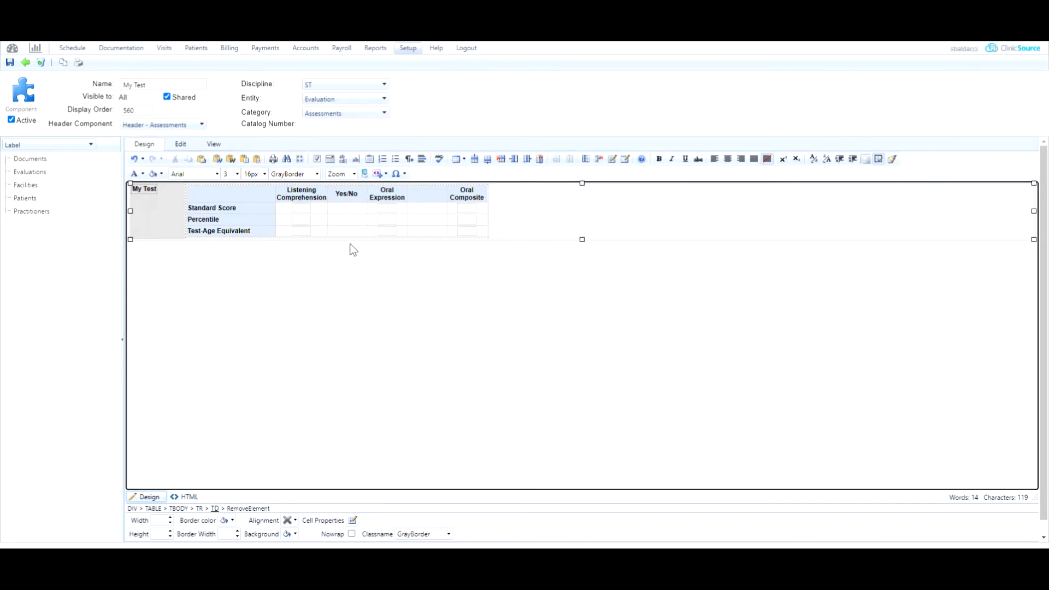
Insert two checkboxes labelled Y and N in the Standard Score row of the Yes/No column
click(347, 208)
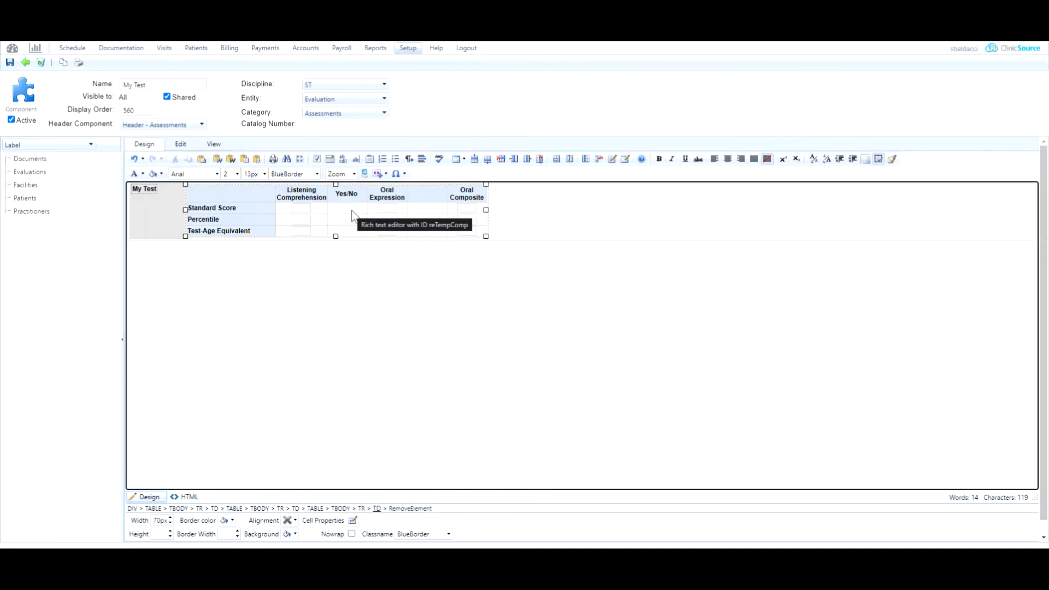
click(317, 159)
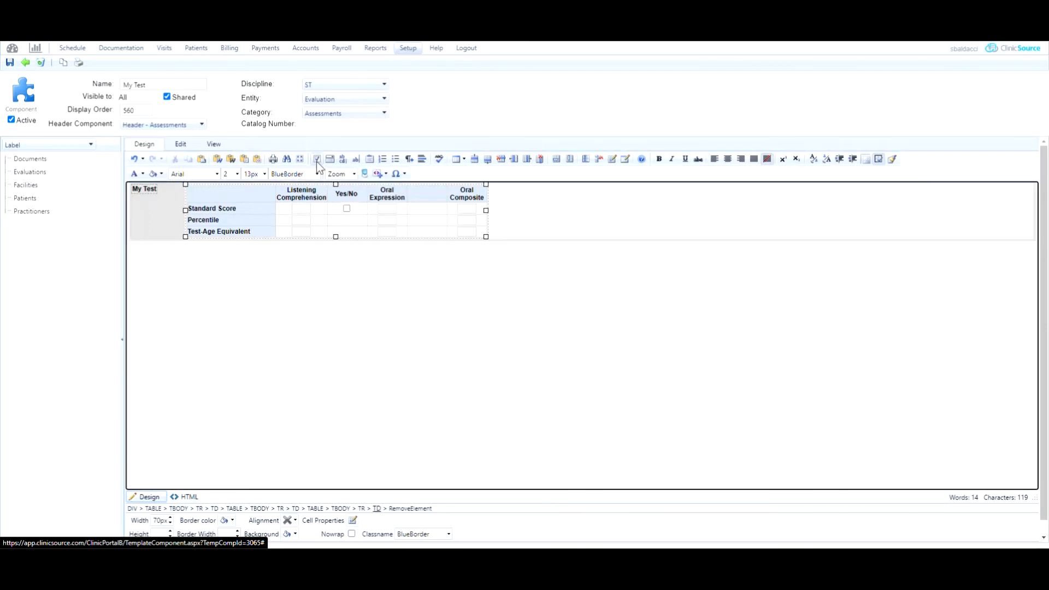
text(Y)
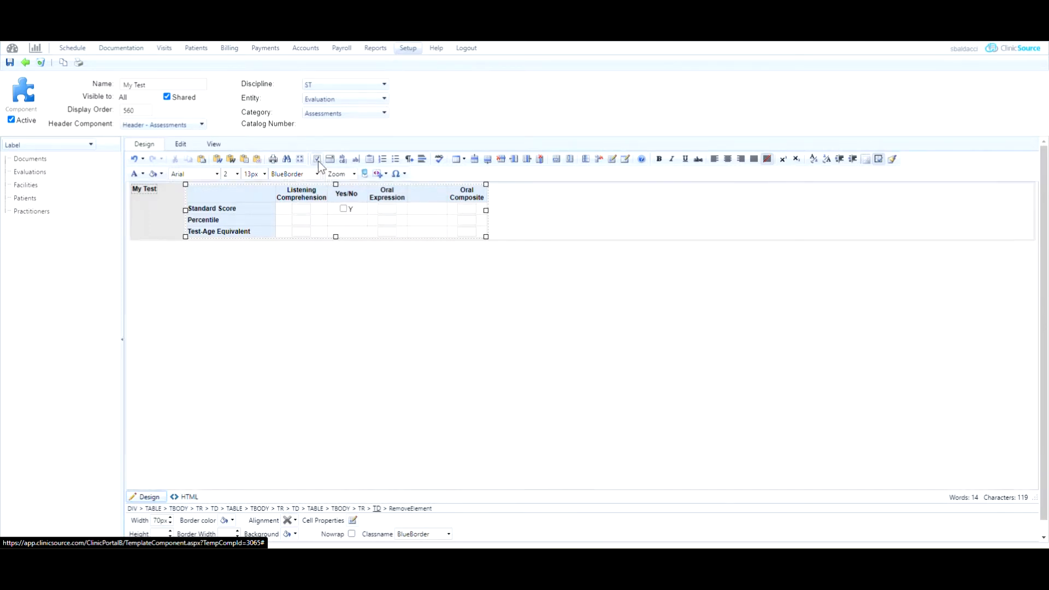
click(317, 159)
text(N)
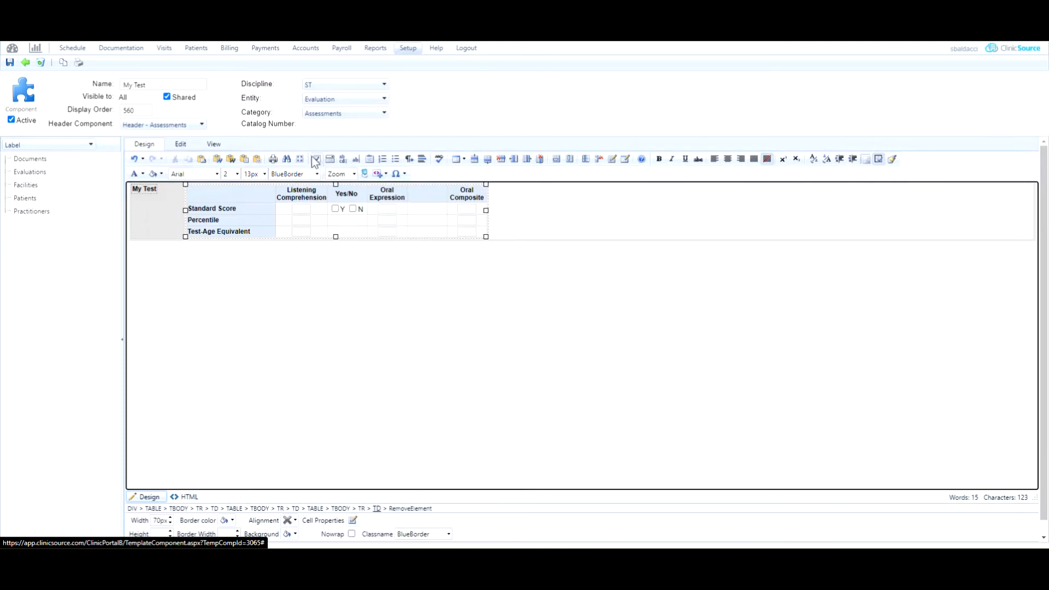
Insert two checkboxes labelled Y and N in the Percentile row of the Yes/No column
click(348, 219)
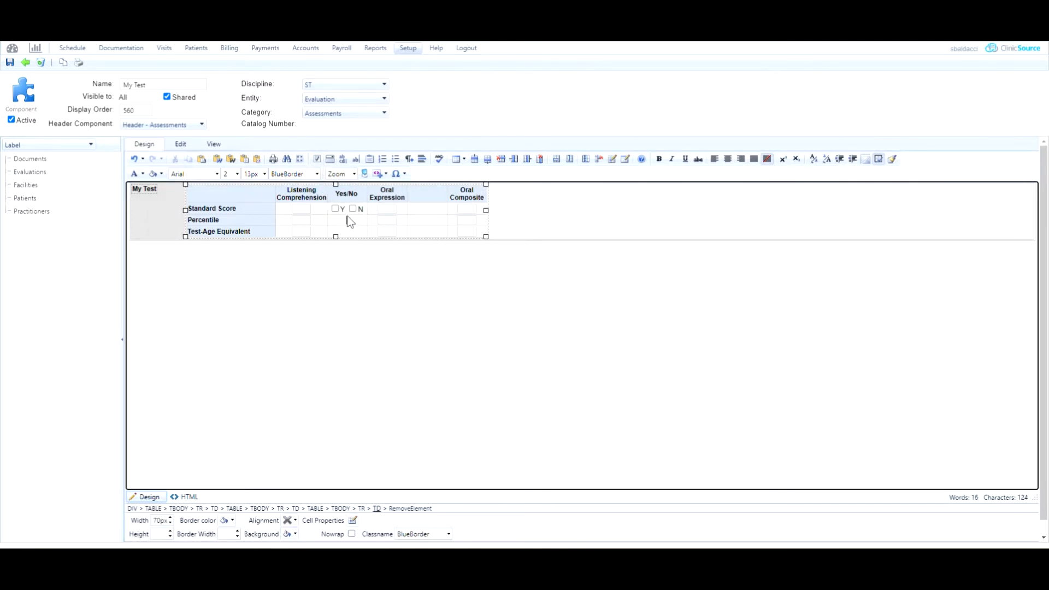
click(317, 162)
text(Y)
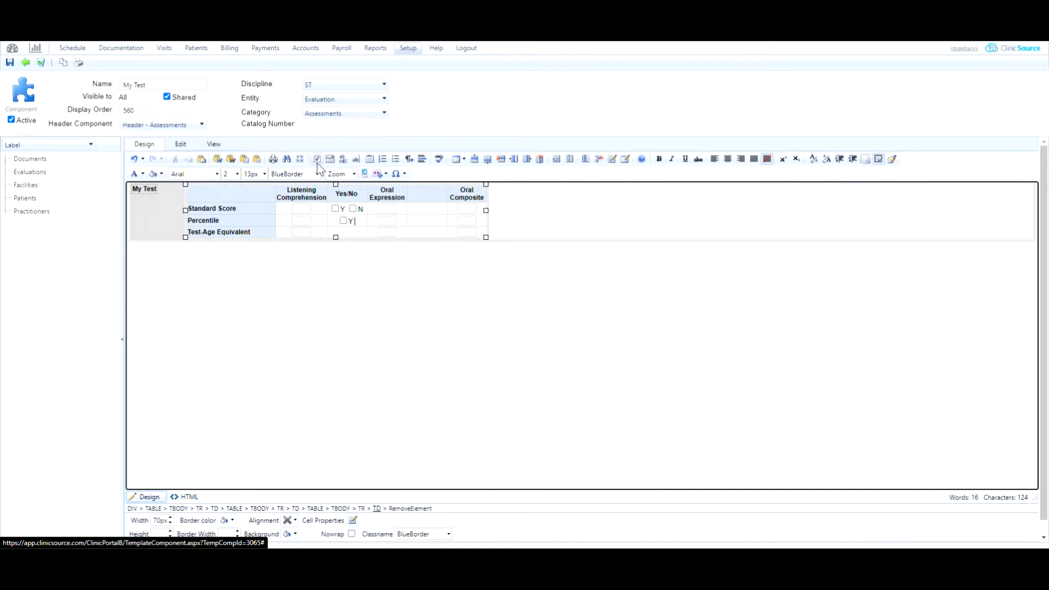
click(317, 162)
text(N)
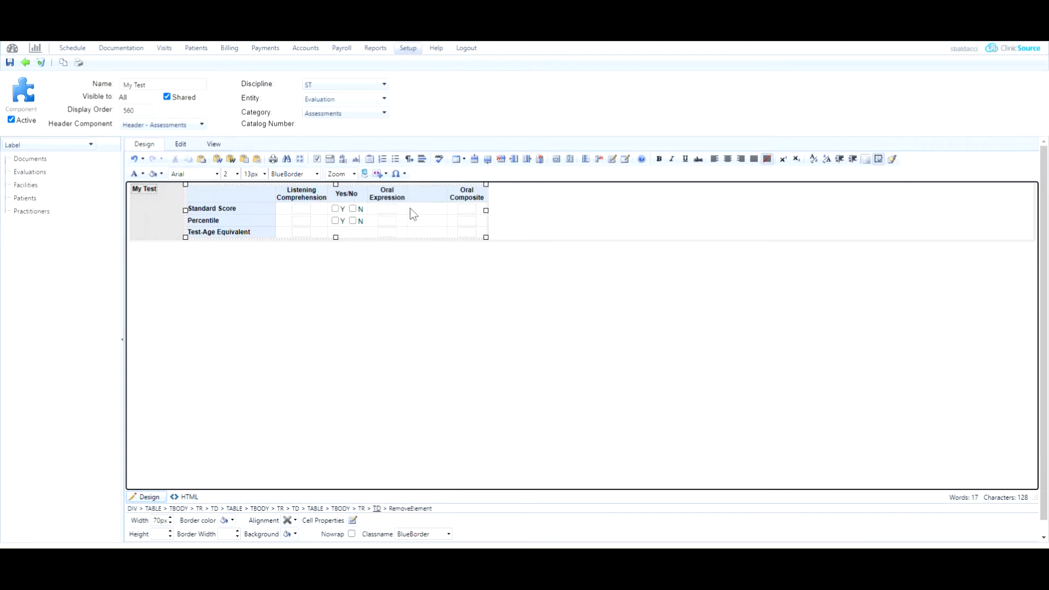
Enter the heading Min/Mod/Max in the empty column between Oral Expression and Oral Composite
click(424, 197)
text(Min/Mod/Max)
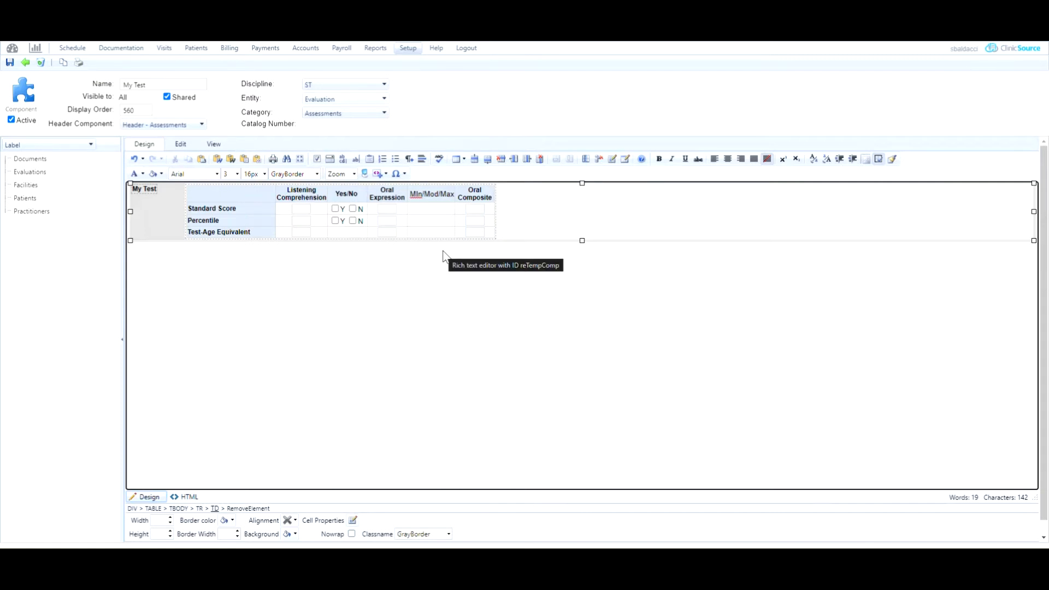
Start a dropdown for the Standard Score row of the Min/Mod/Max column, with a first option whose text and value are blank
click(431, 210)
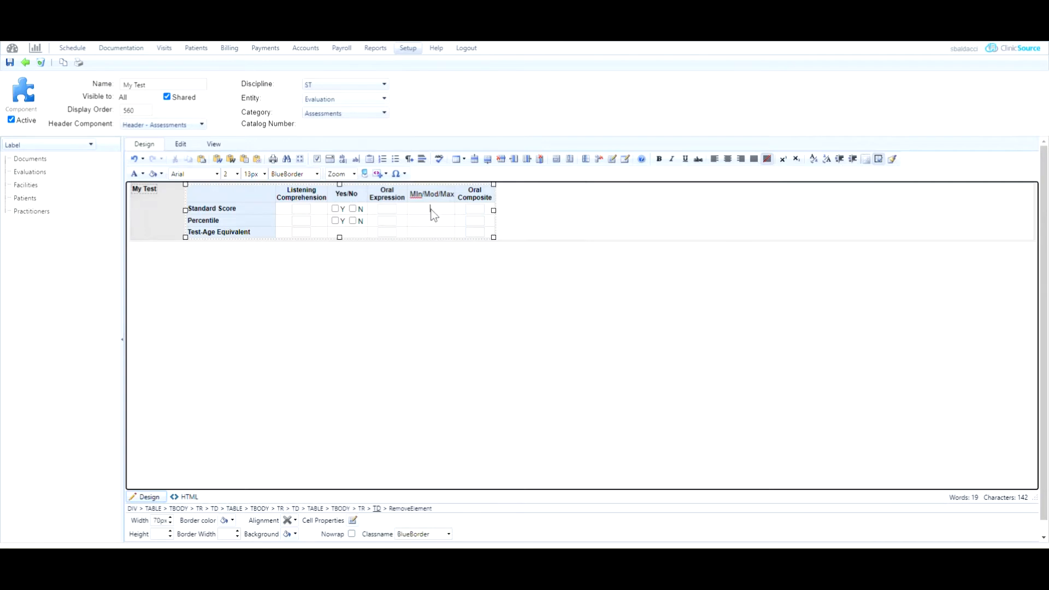
click(330, 160)
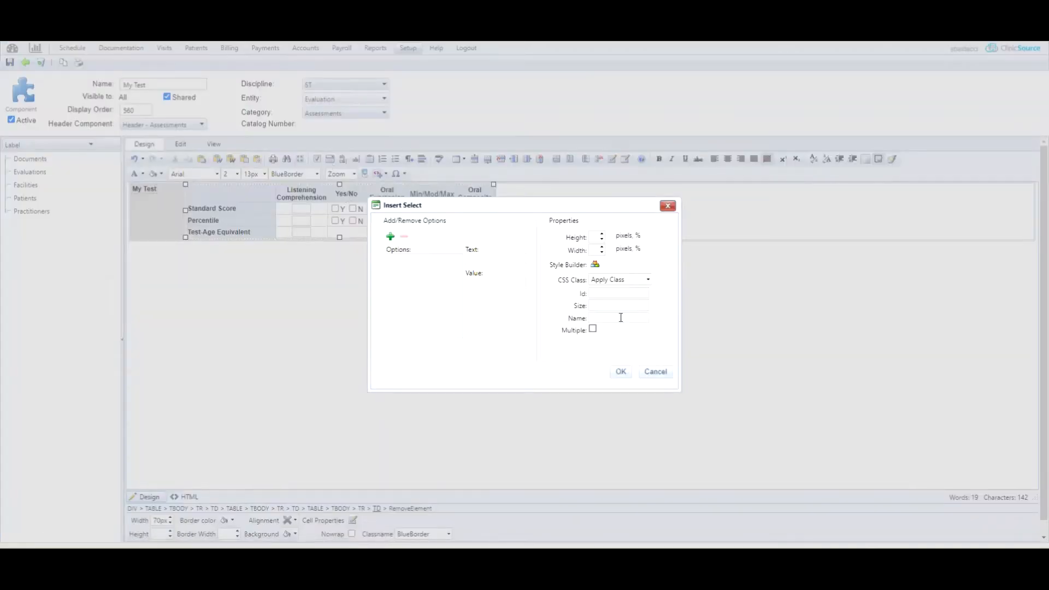
drag(384, 221, 475, 234)
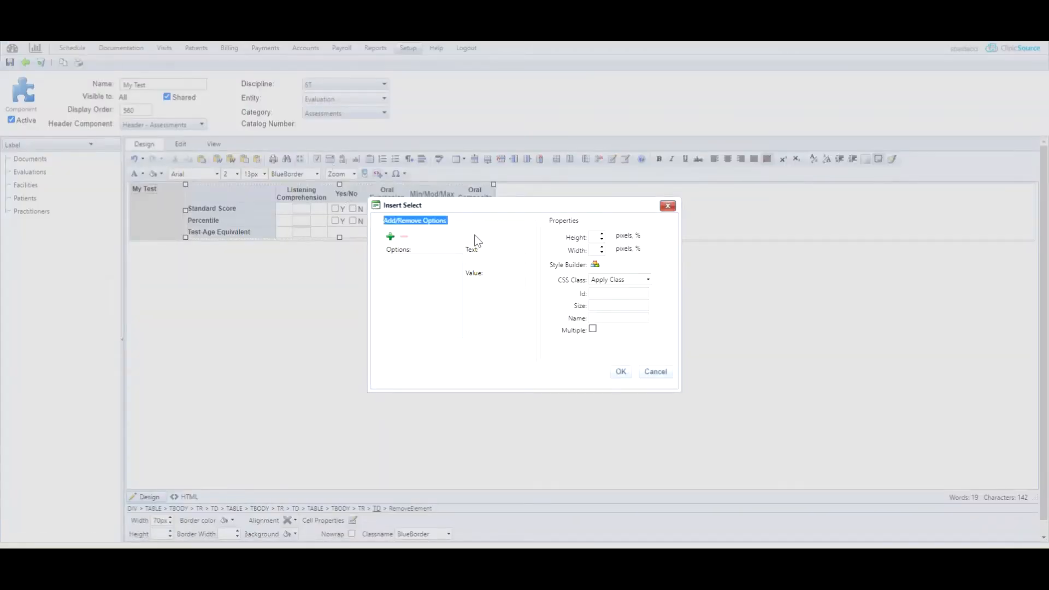
click(390, 237)
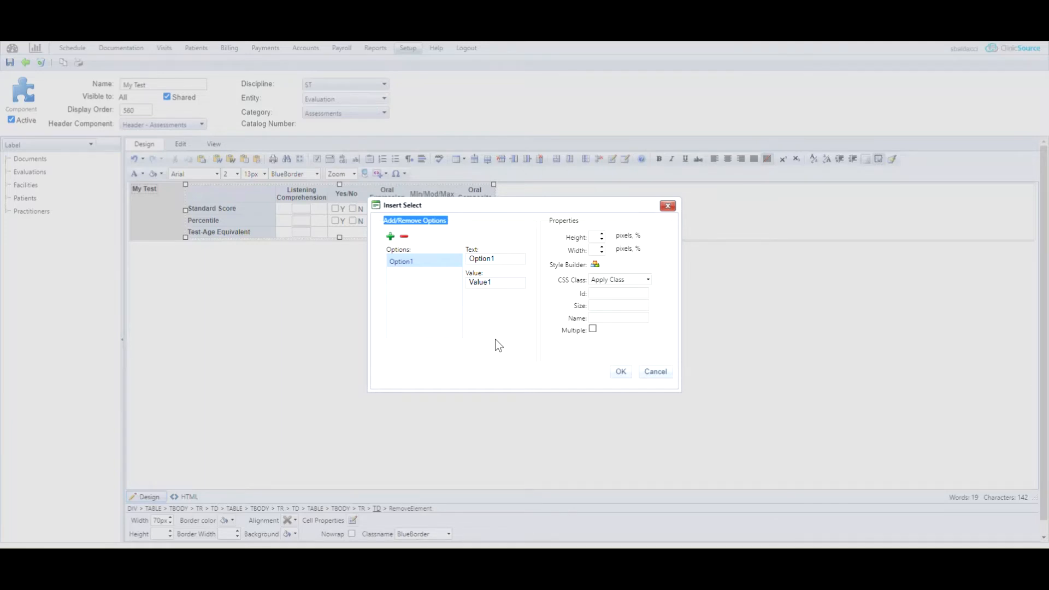
click(501, 259)
double_click(500, 260)
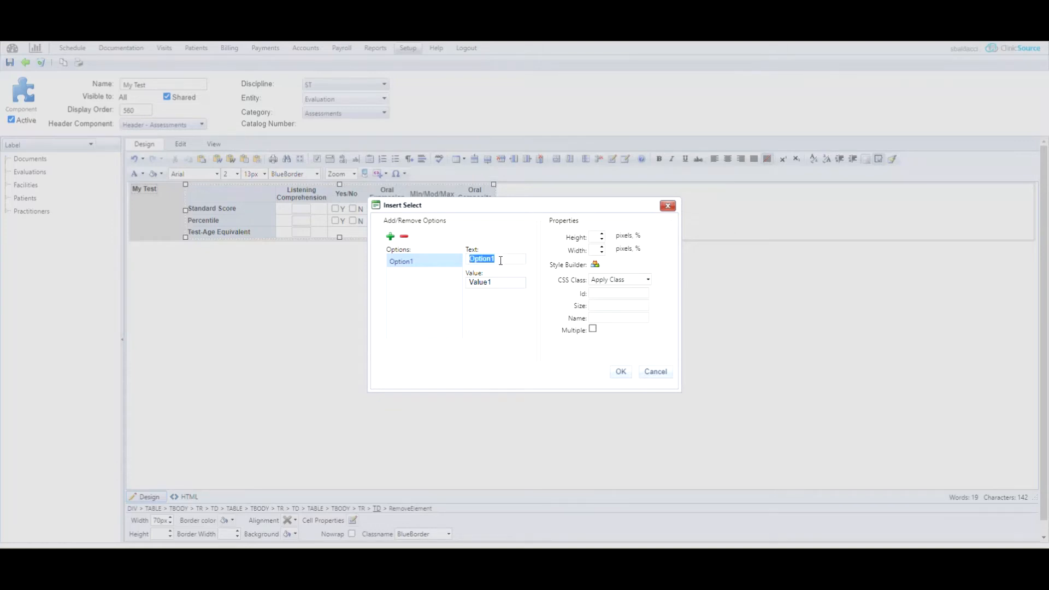
key(BackSpace)
double_click(494, 281)
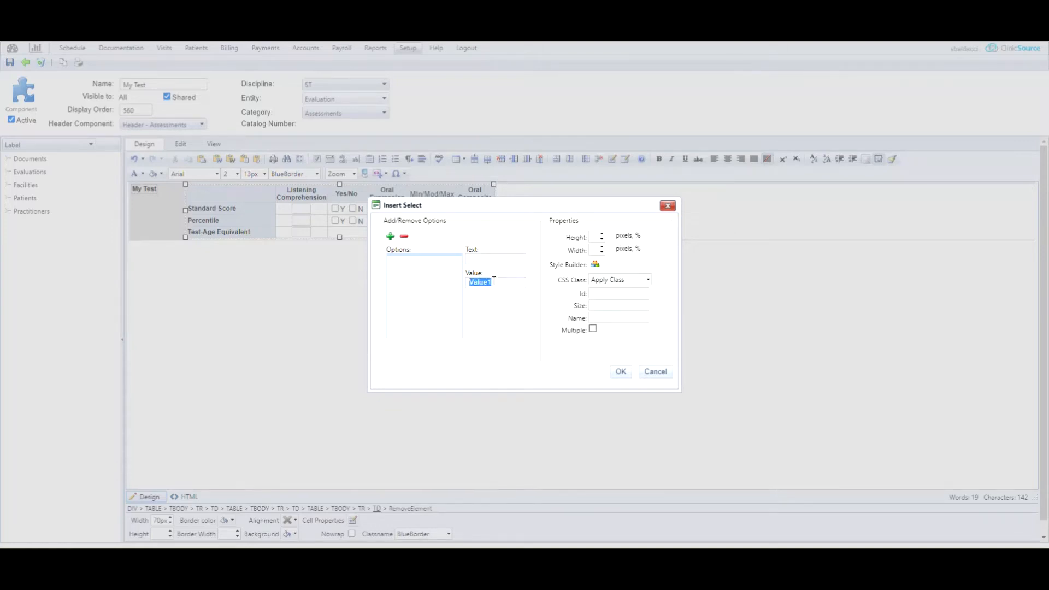
key(BackSpace)
Add the dropdown options Min and Mod, each with a value identical to its text
click(390, 237)
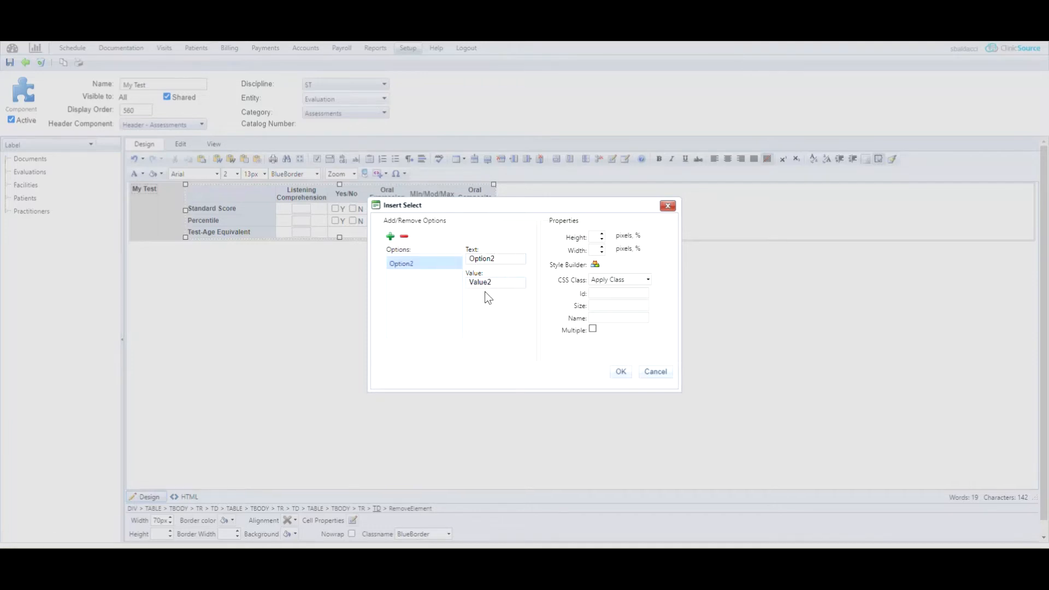
double_click(498, 260)
text(Min)
key(Tab)
text(Min)
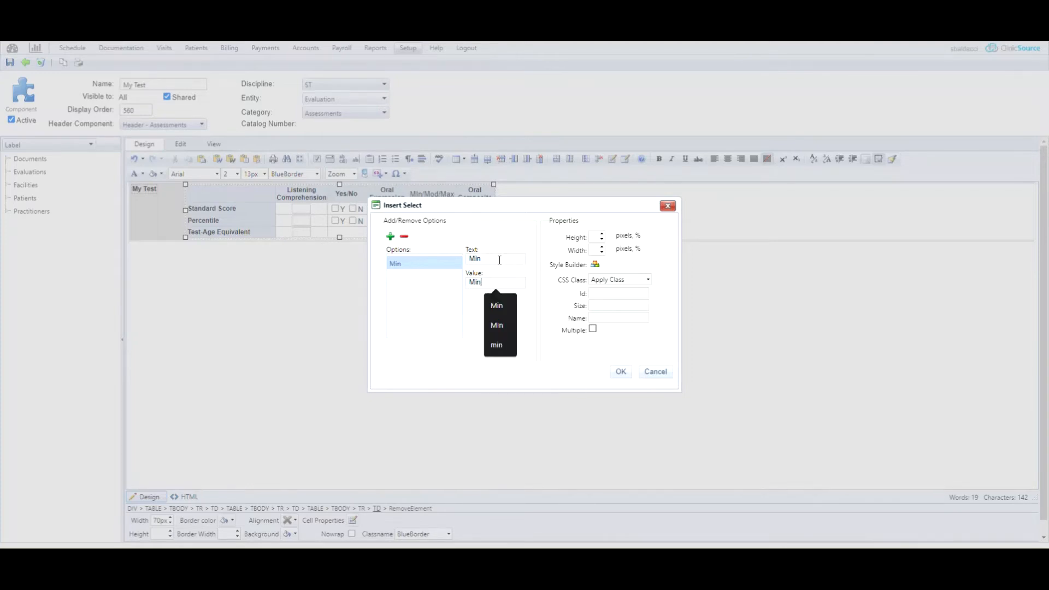
click(391, 236)
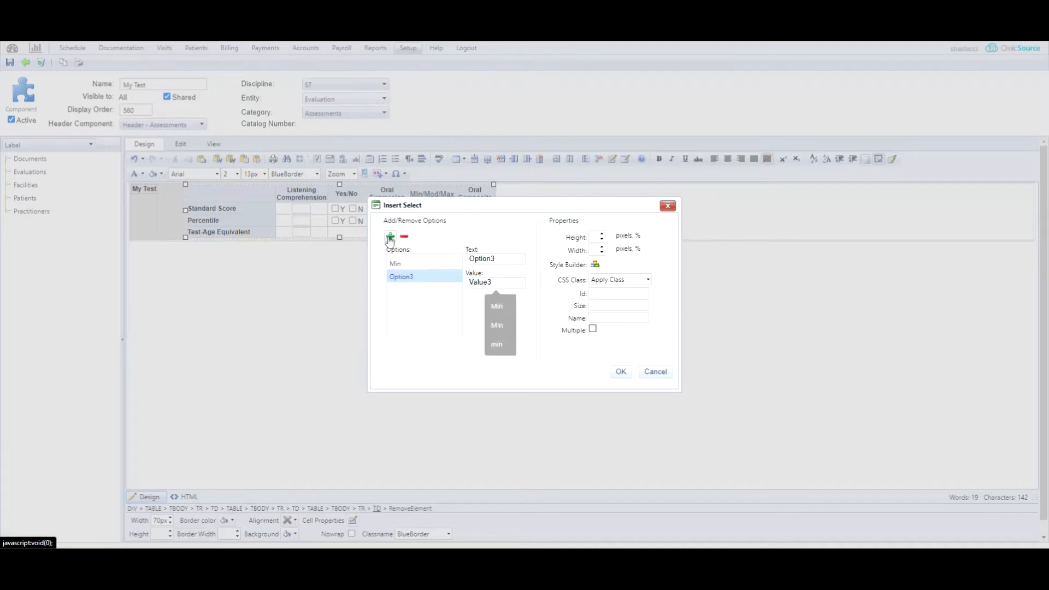
double_click(500, 259)
text(Mod)
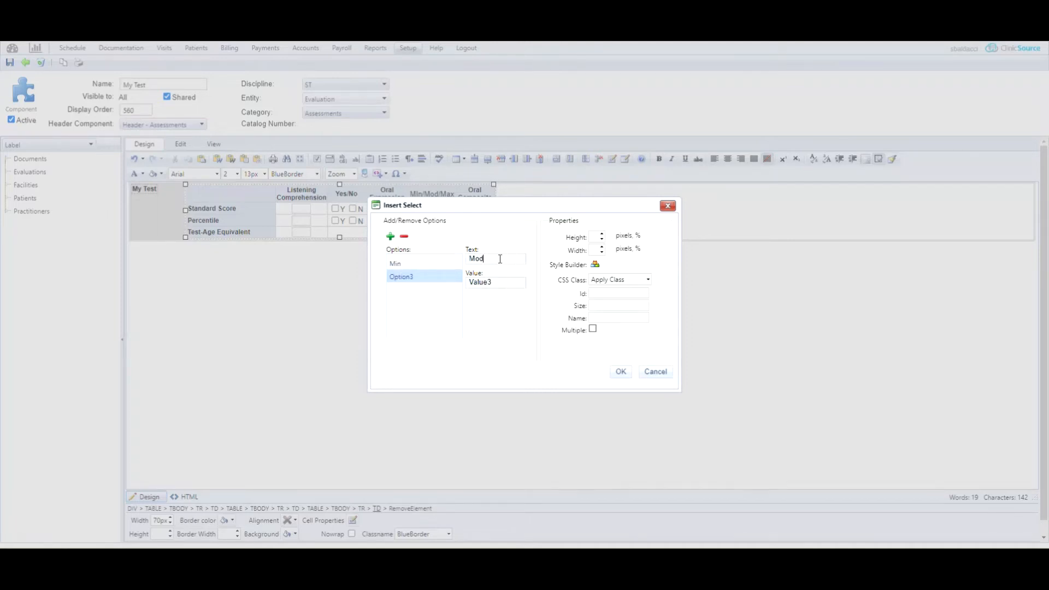
key(Tab)
text(Mod)
Add the option Max with the value Max, insert the dropdown into the Standard Score cell, and check its list of choices
click(390, 237)
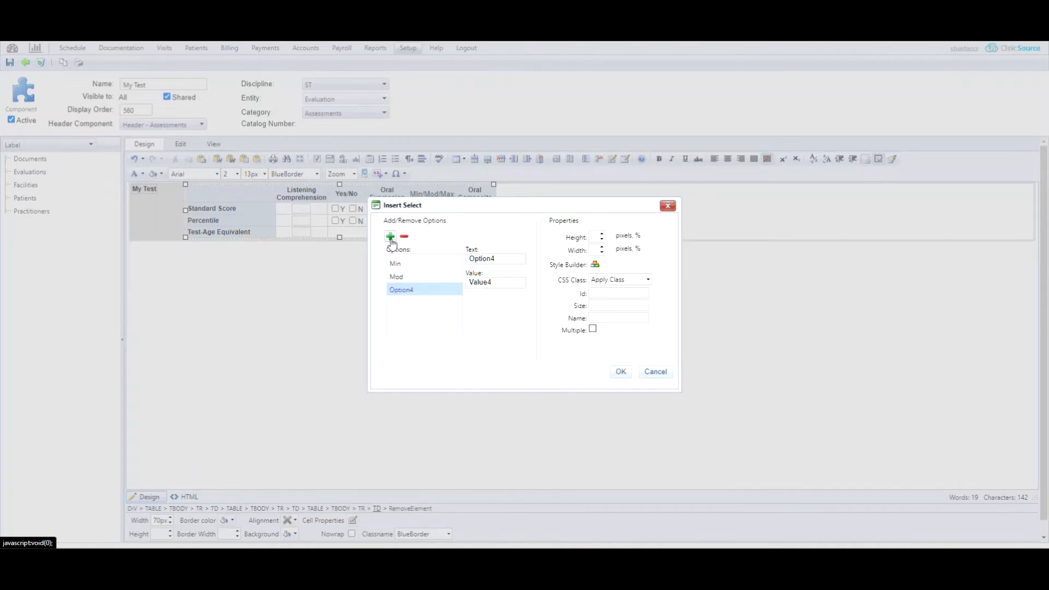
double_click(495, 259)
text(Max)
key(Tab)
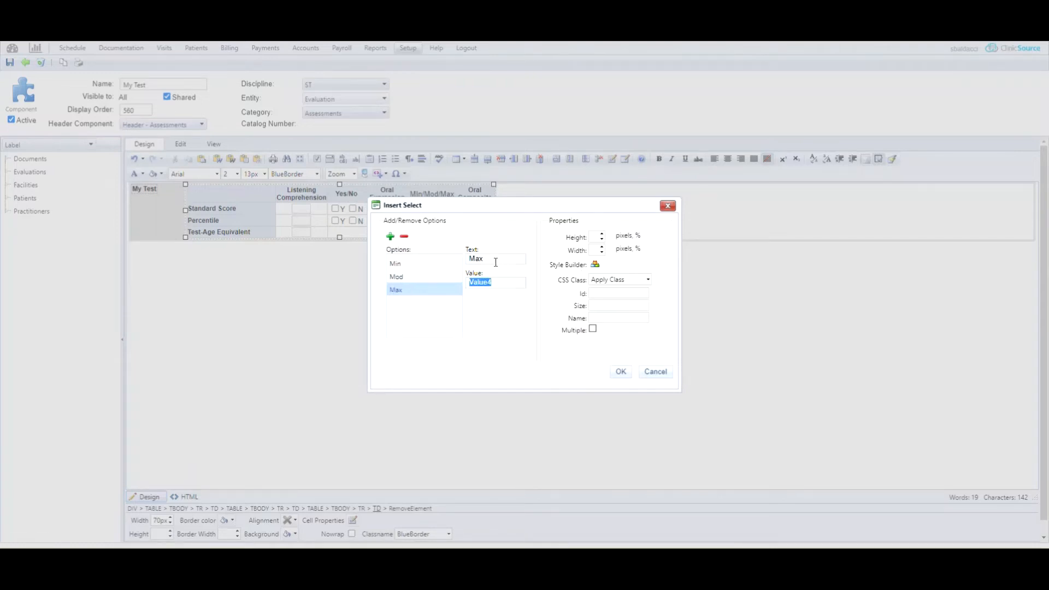
text(Max)
click(620, 374)
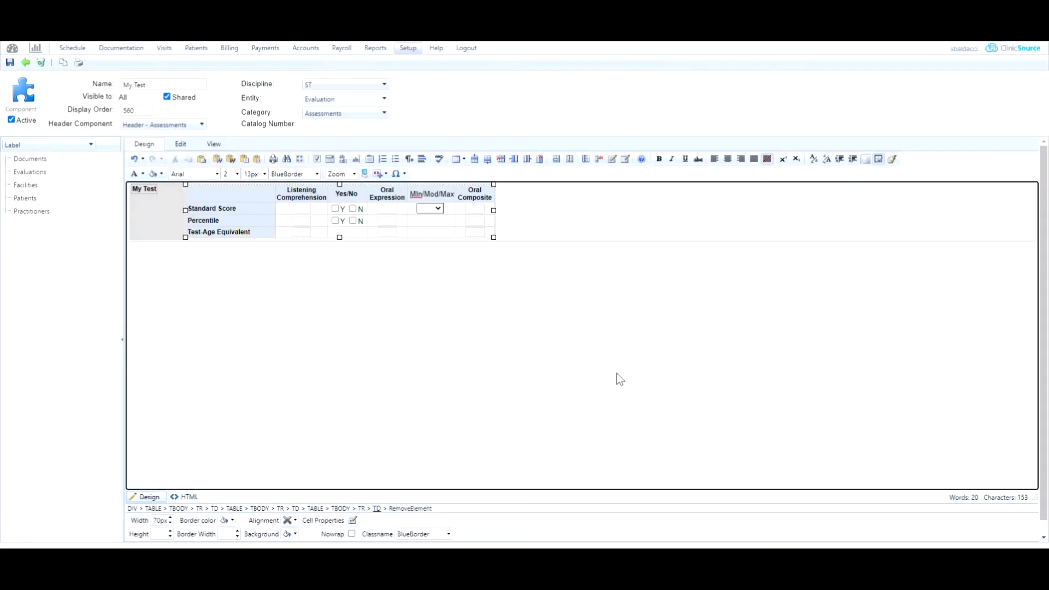
click(440, 208)
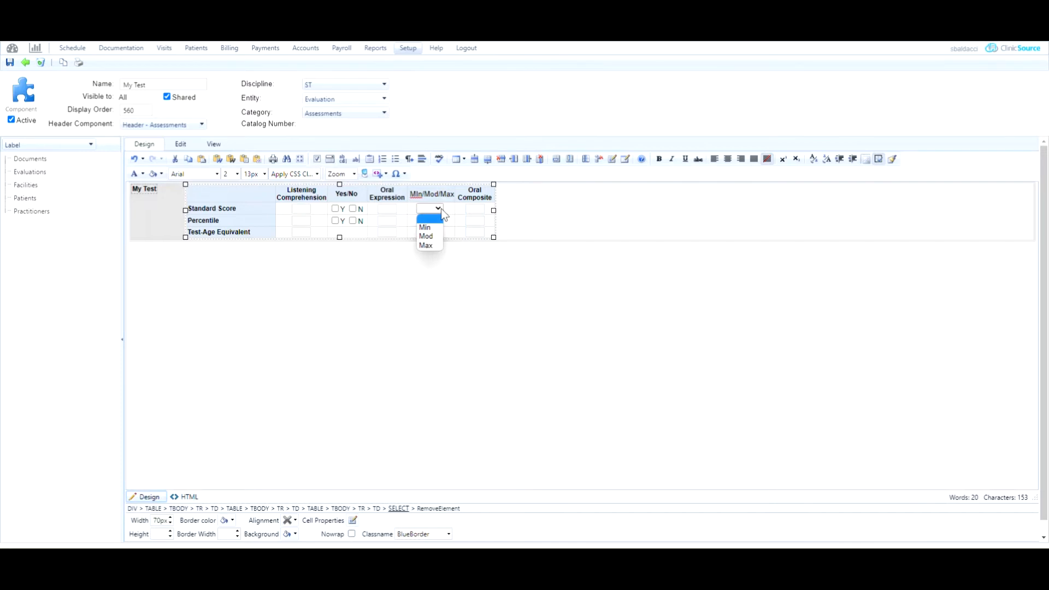
click(444, 214)
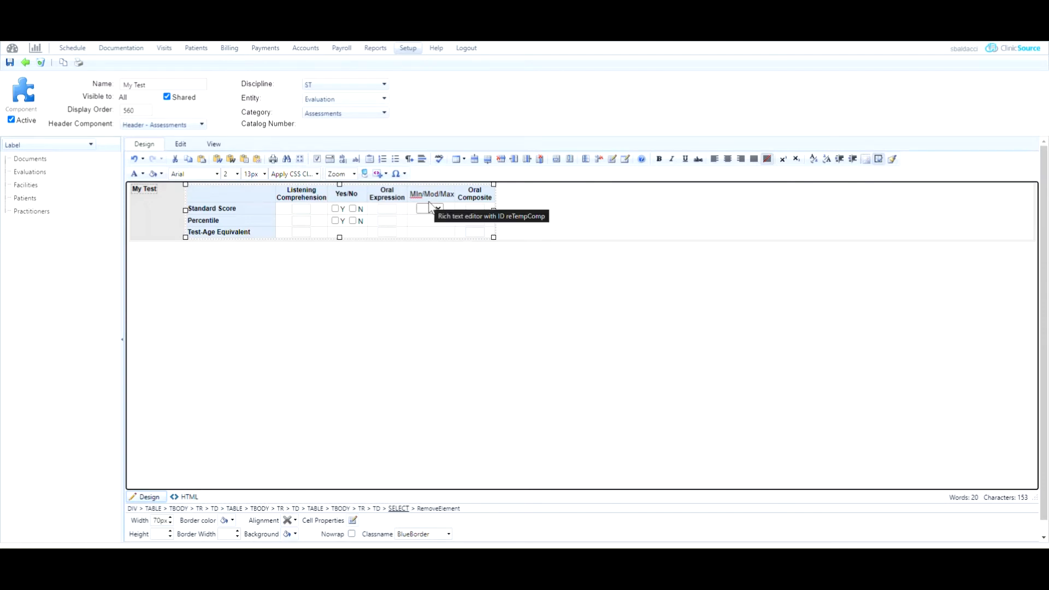
Insert a dropdown with the single option Min, value Min, in the Test-Age Equivalent row of the Min/Mod/Max column
click(431, 233)
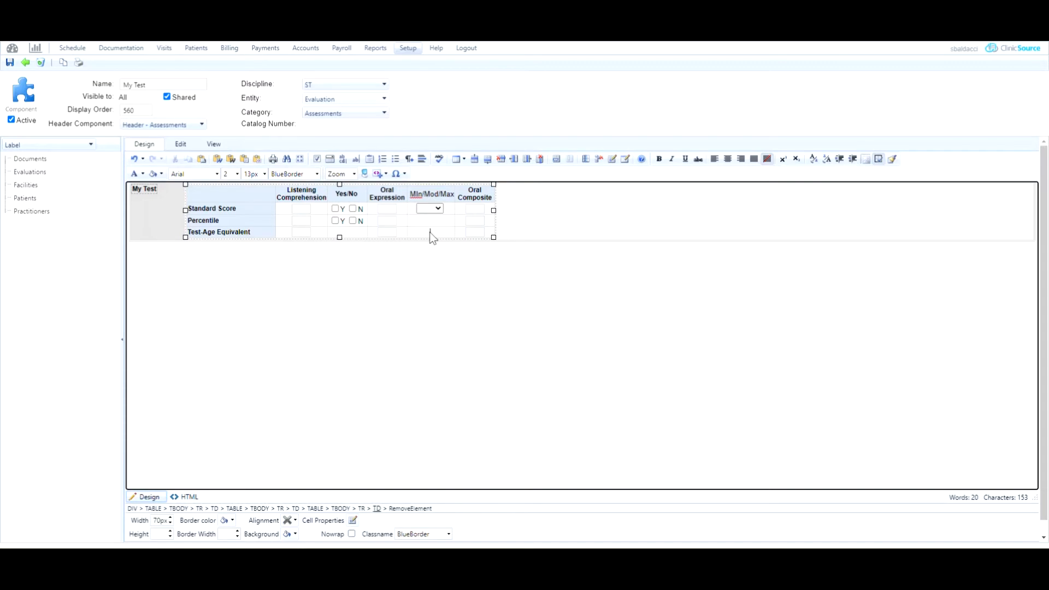
click(330, 159)
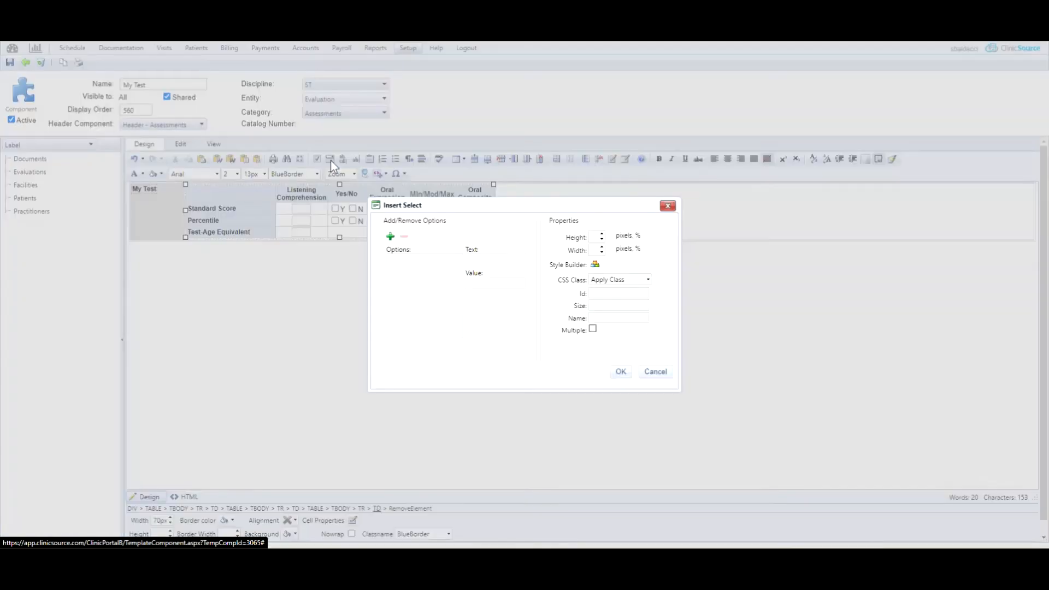
click(390, 237)
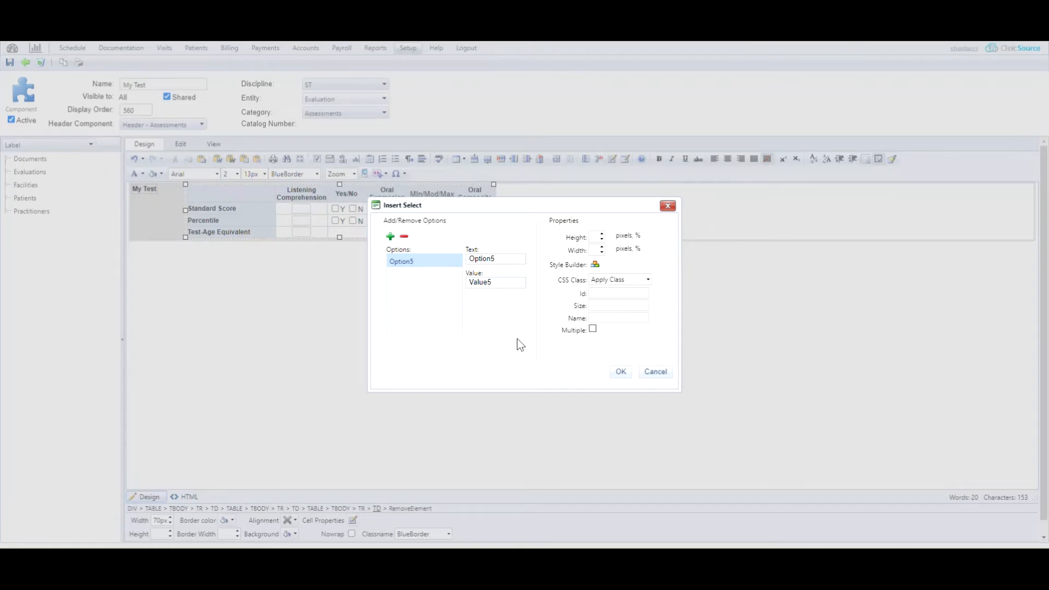
double_click(503, 260)
text(Min)
key(Tab)
text(Min)
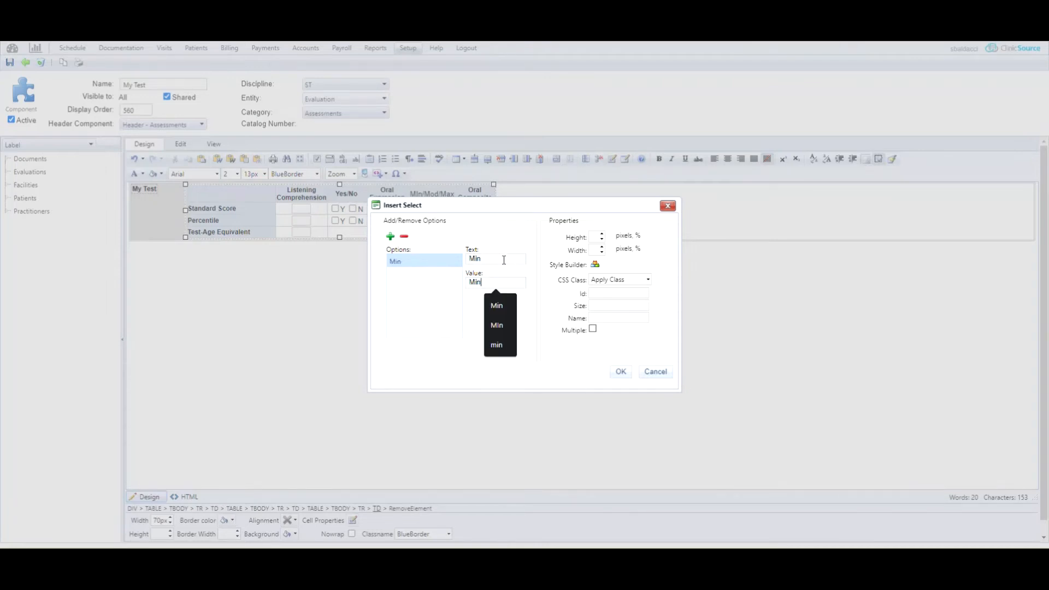
click(621, 373)
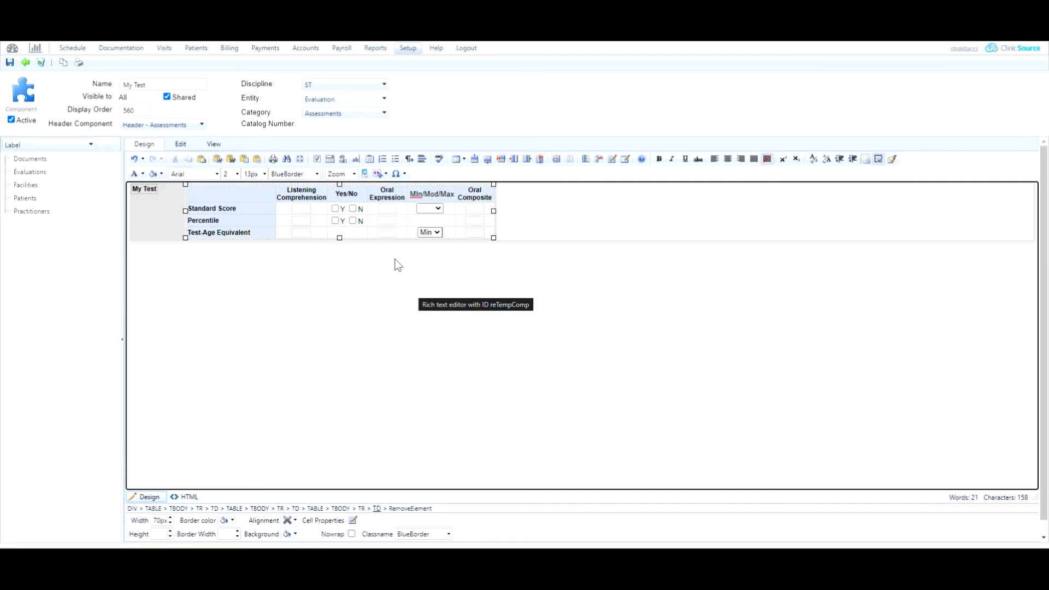
Insert a multi-line text box below the score table and enlarge it to about 1552 by 68 px
click(537, 207)
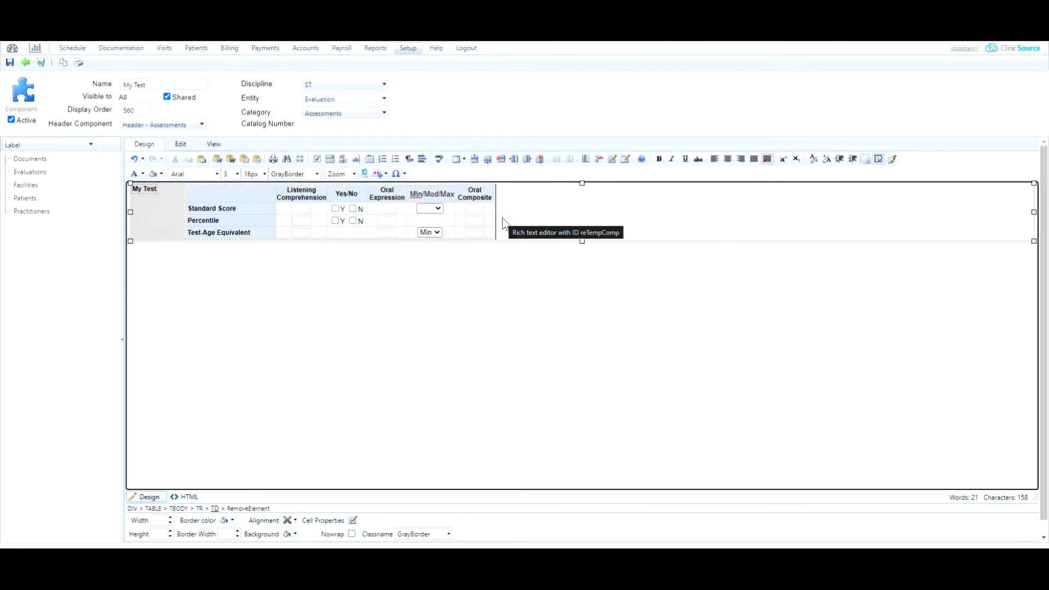
key(Return)
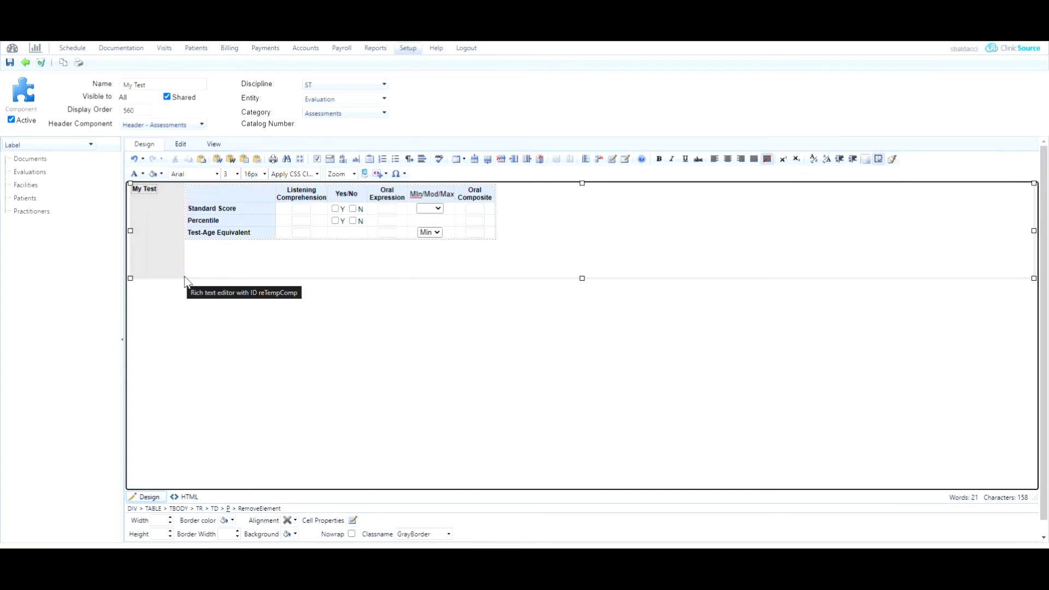
click(346, 164)
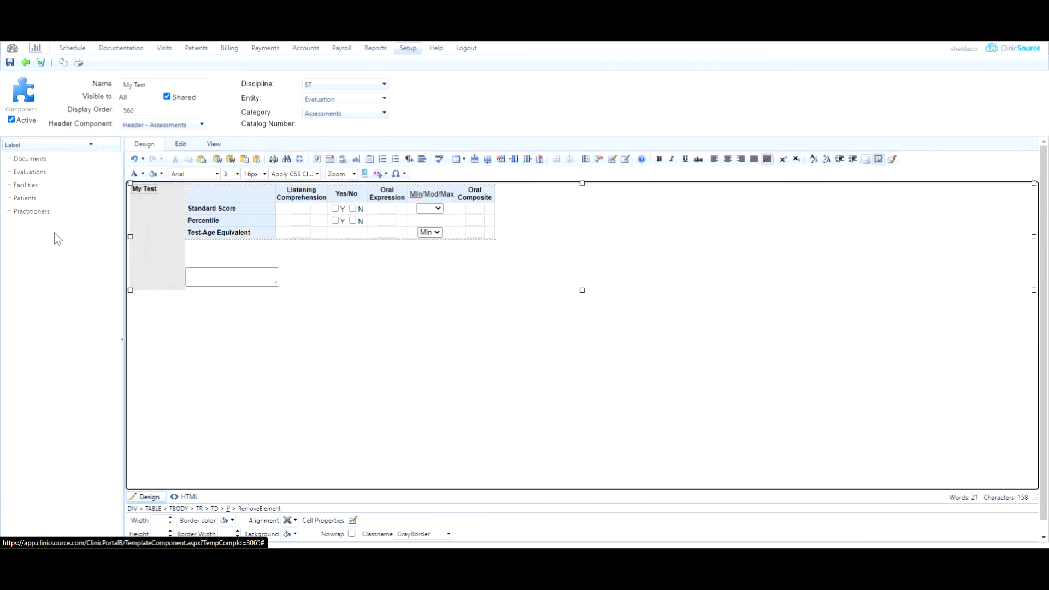
click(276, 284)
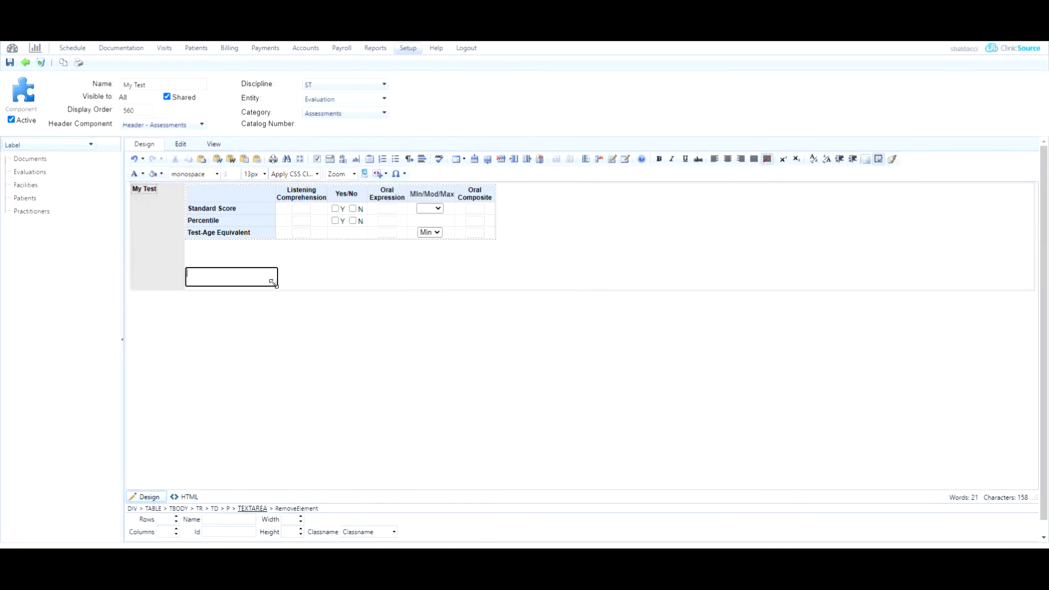
drag(276, 284, 1028, 302)
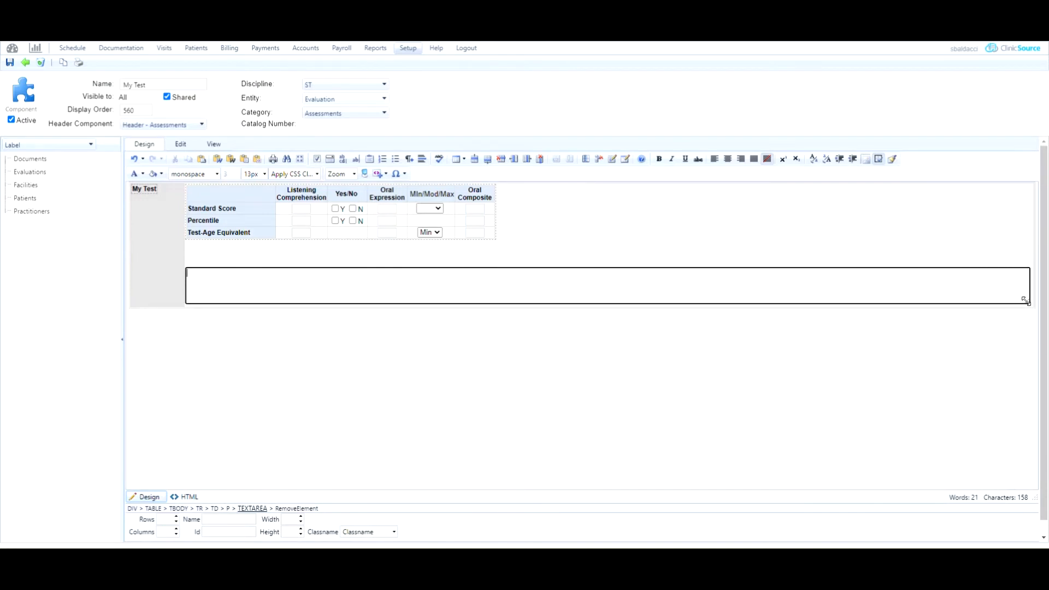
drag(1028, 302, 1029, 301)
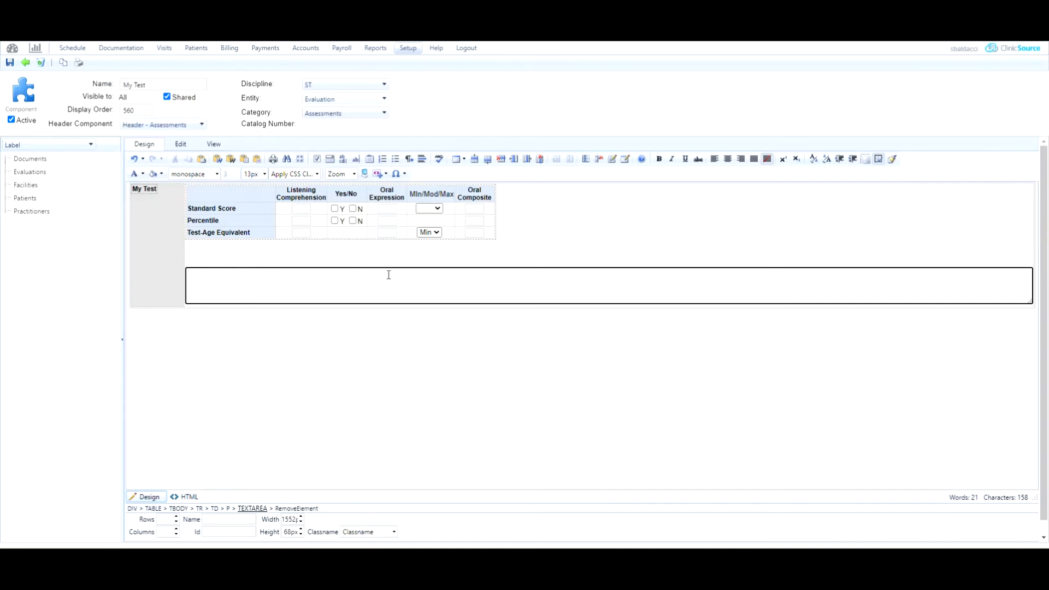
Add the label "Results:" above the text box and format it with font size 2 and 12px
click(203, 287)
click(195, 258)
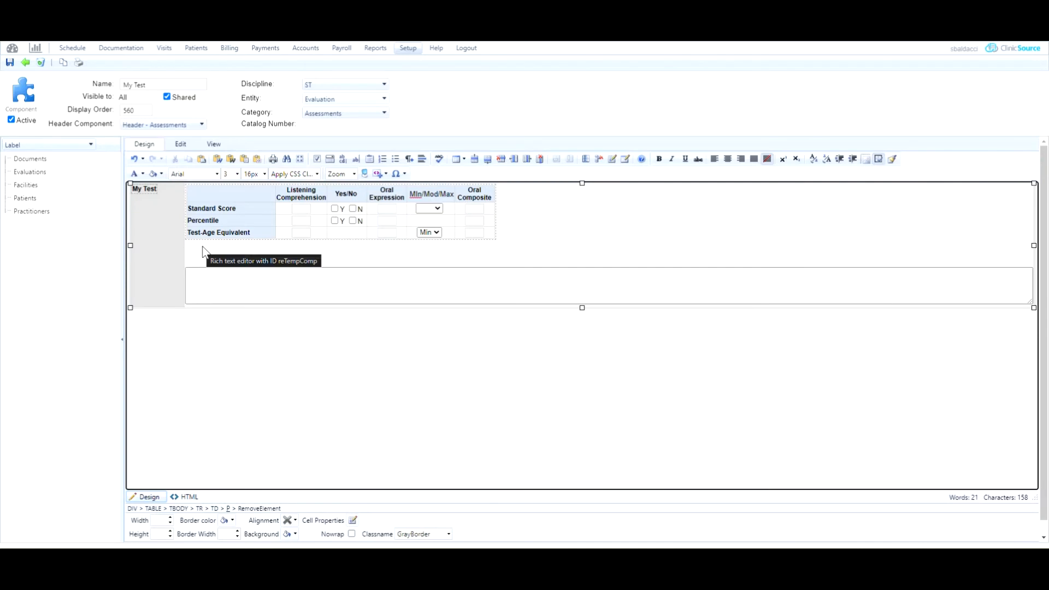
text(Results:)
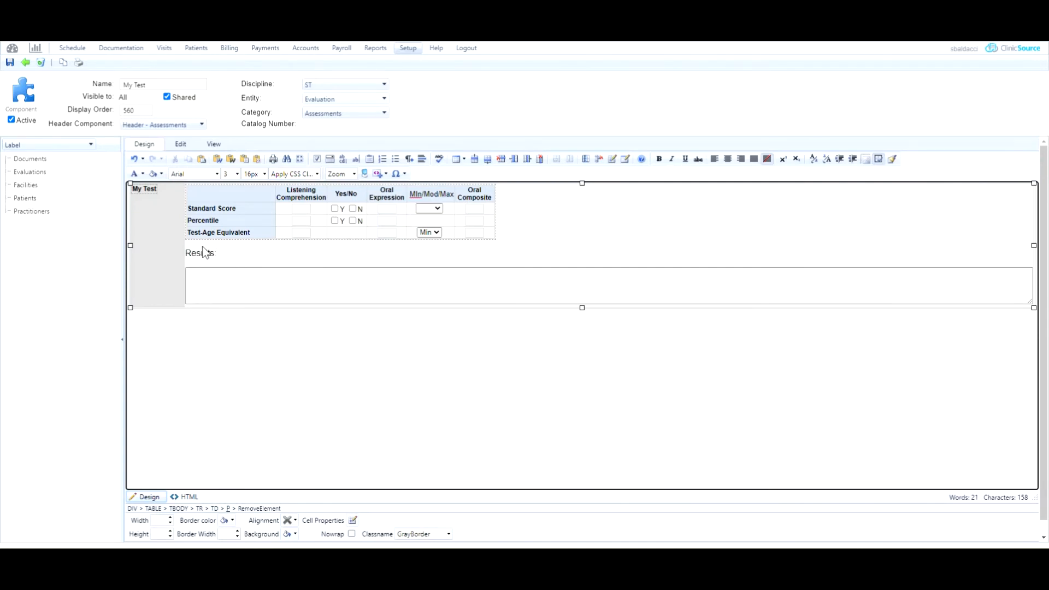
drag(223, 254, 189, 259)
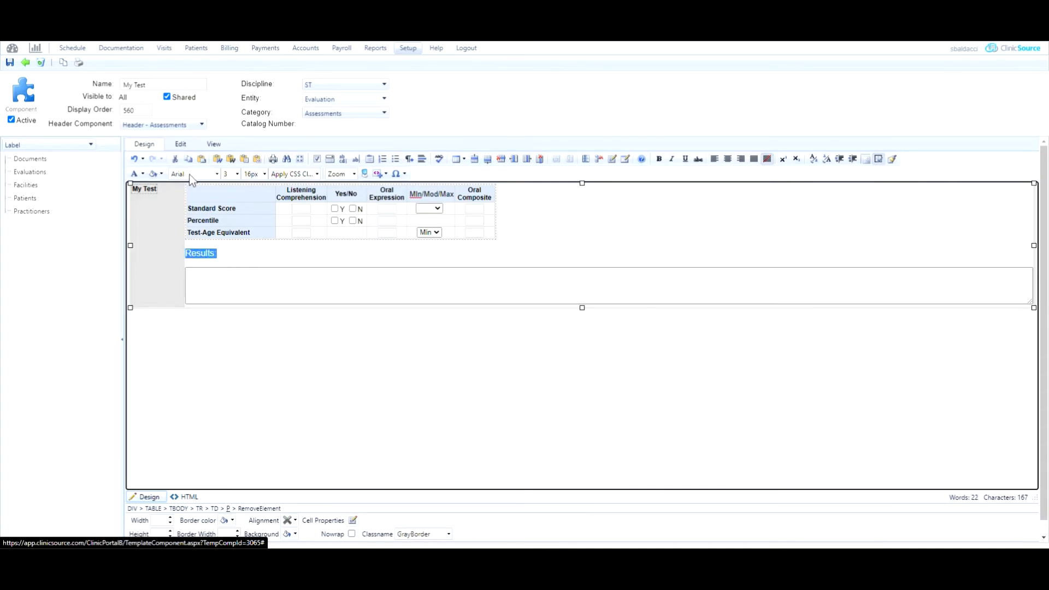
click(230, 174)
click(226, 196)
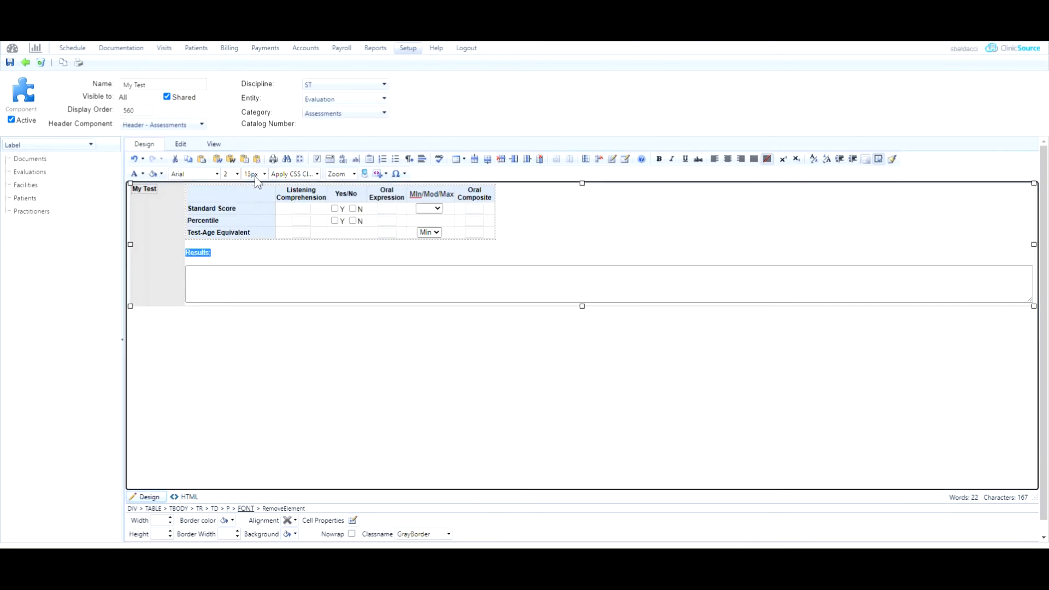
click(254, 176)
click(254, 227)
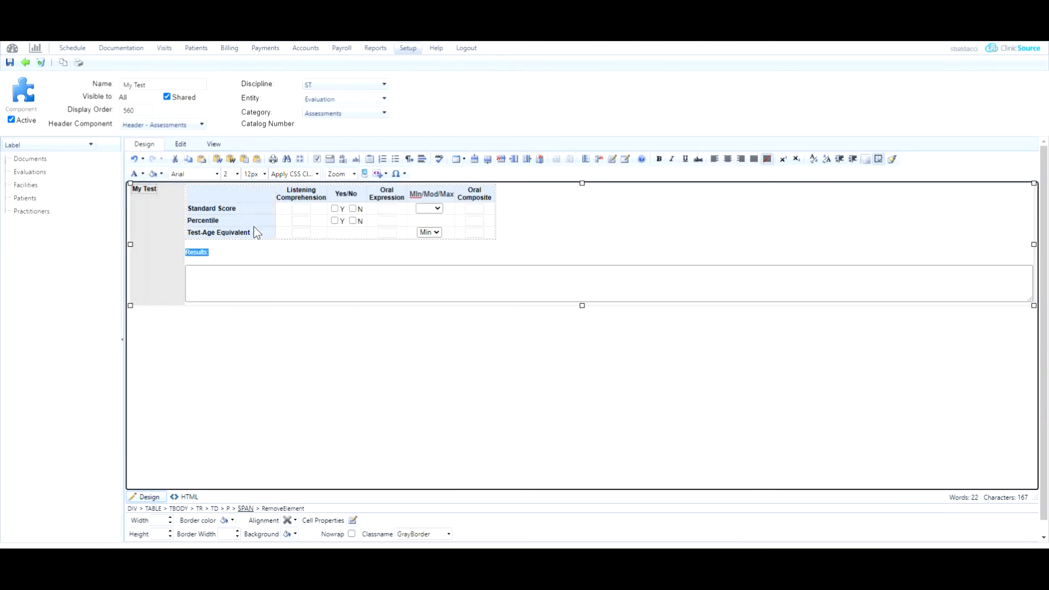
Insert a blank line between the score table and the Results label, and save the component with the automatic width correction
click(604, 237)
key(Return)
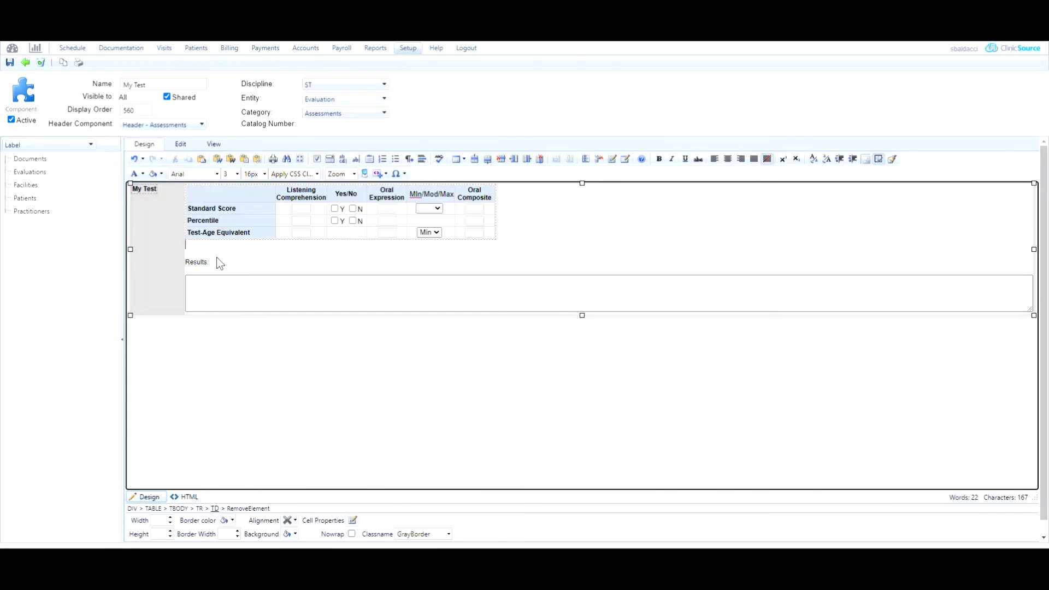
click(245, 261)
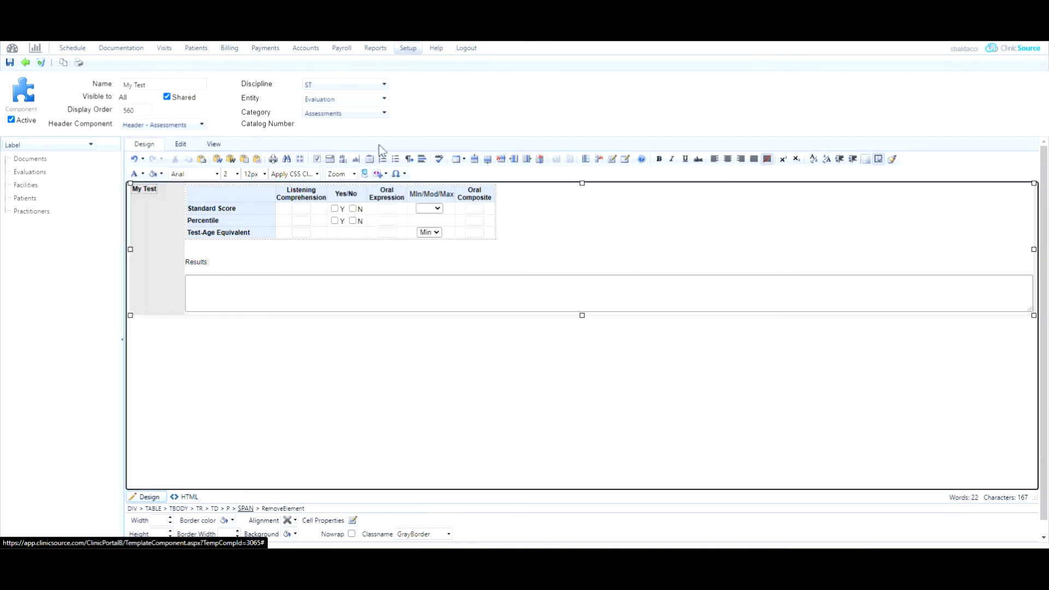
click(10, 66)
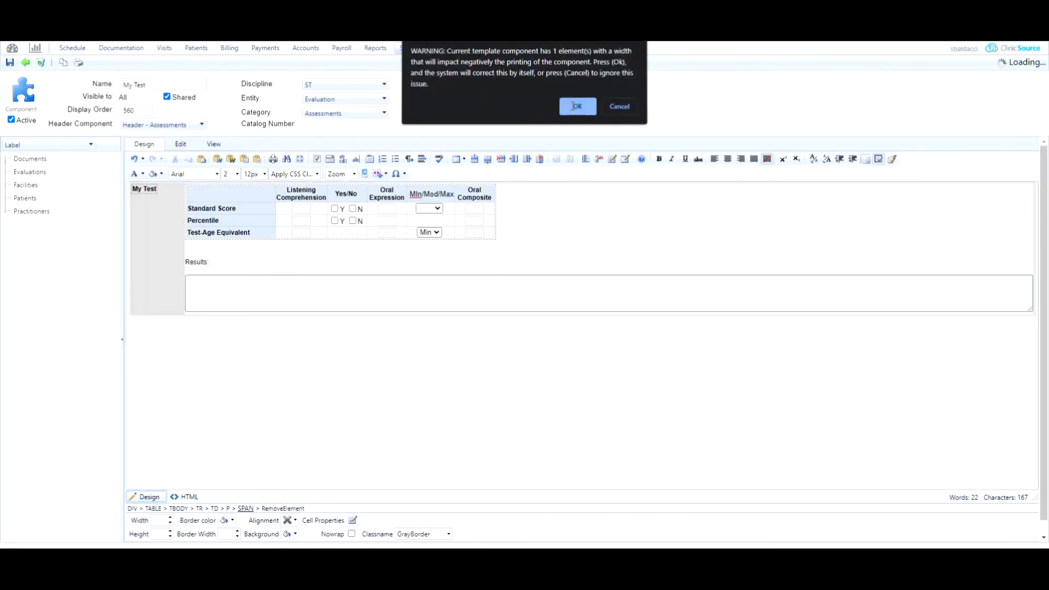
key(Return)
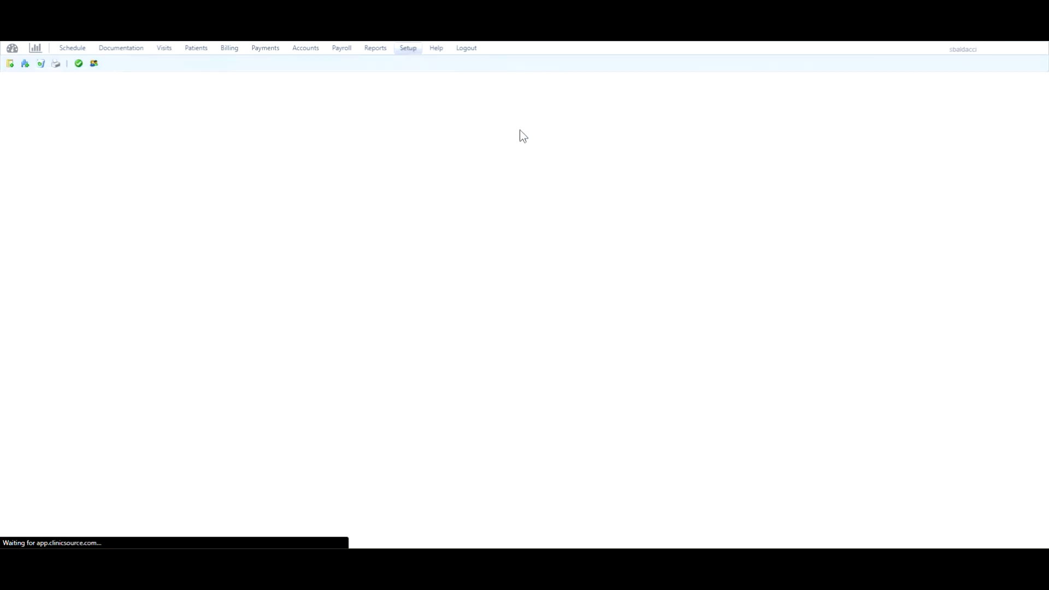
Open the Speech Therapy Evaluation template form and add the My Test assessment to it
scroll(294, 253, down, 3)
scroll(294, 252, down, 10)
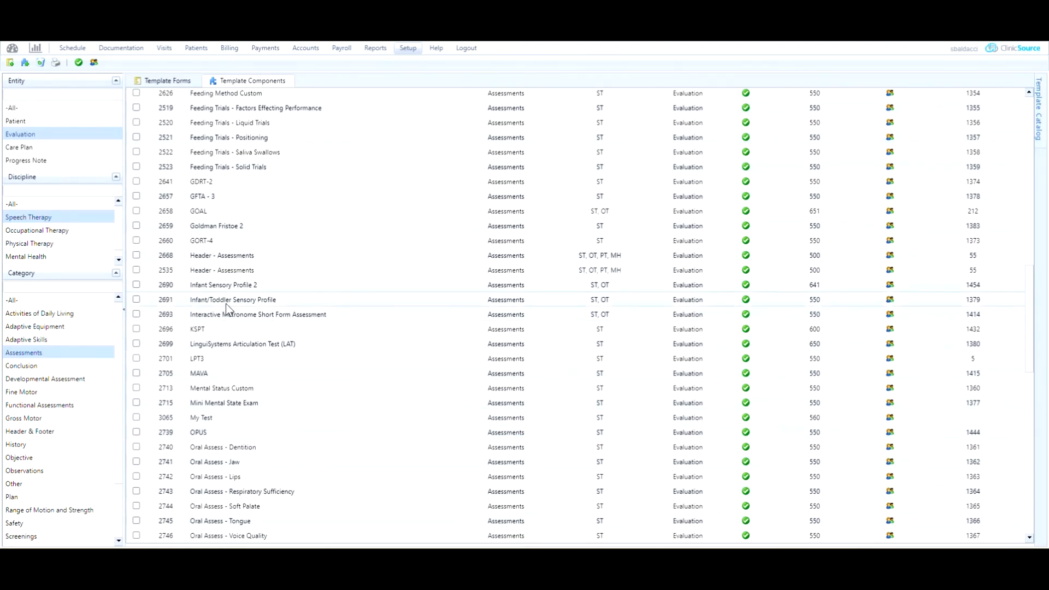
mouse_move(225, 303)
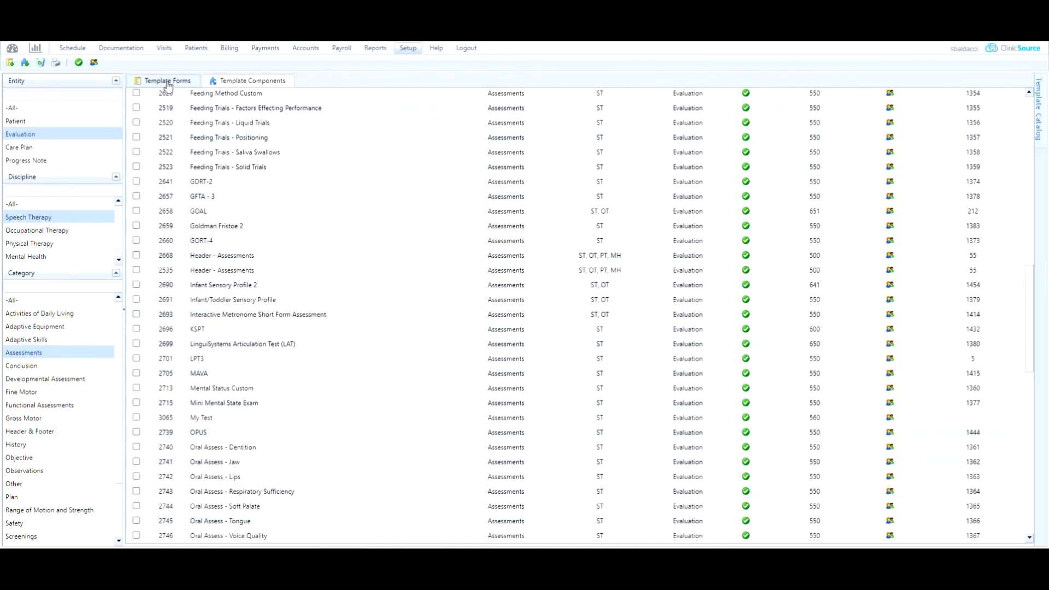
click(168, 83)
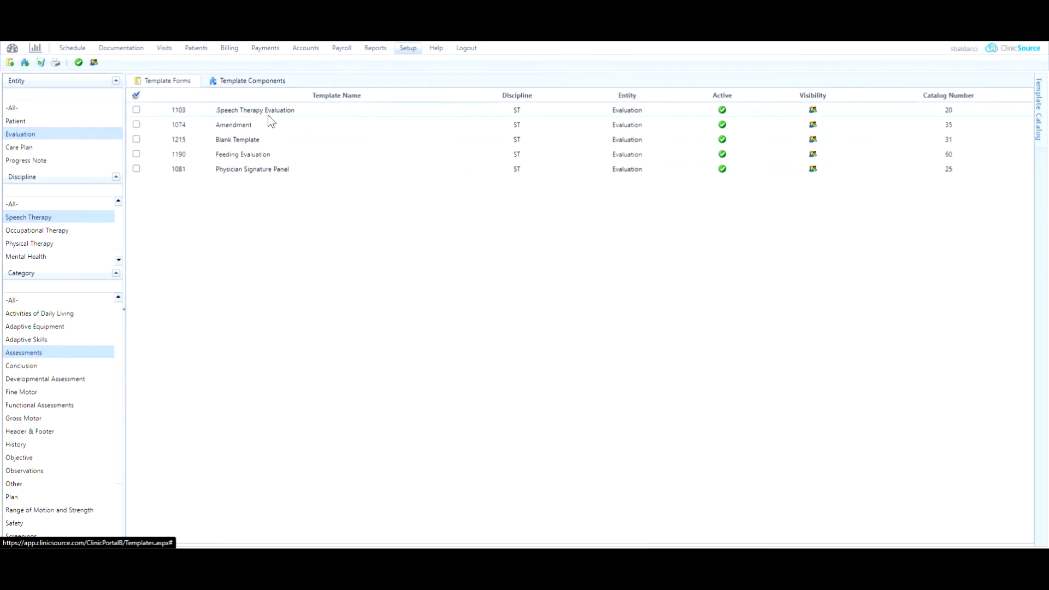
click(272, 110)
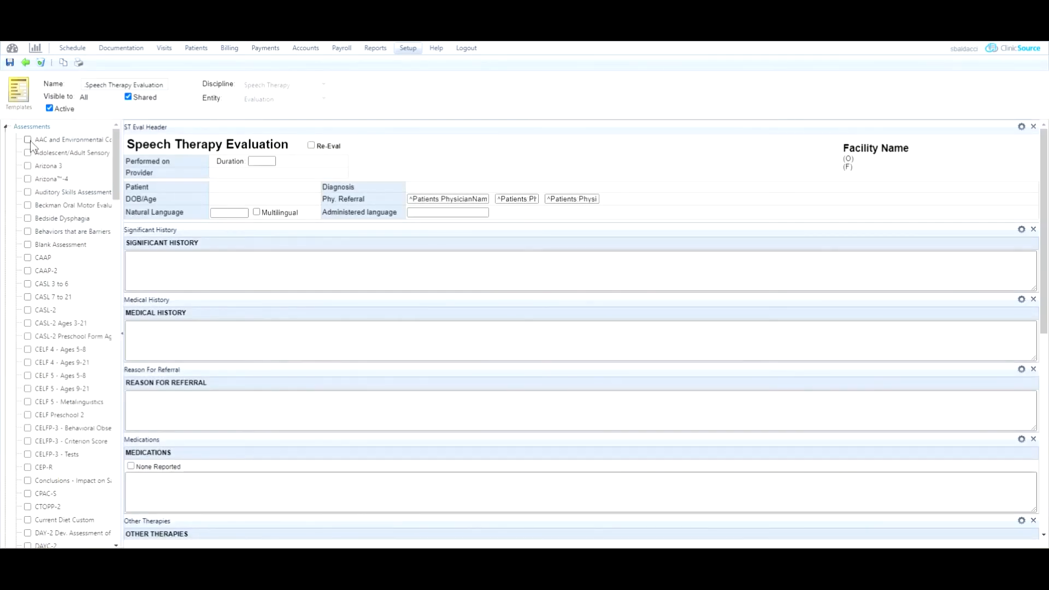
scroll(51, 263, down, 8)
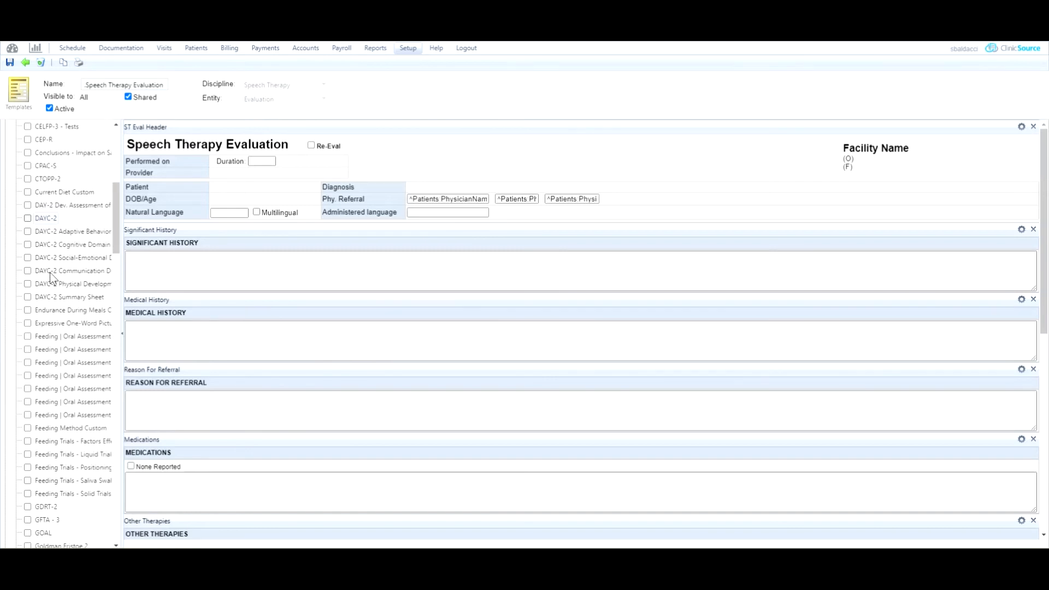
scroll(50, 276, down, 10)
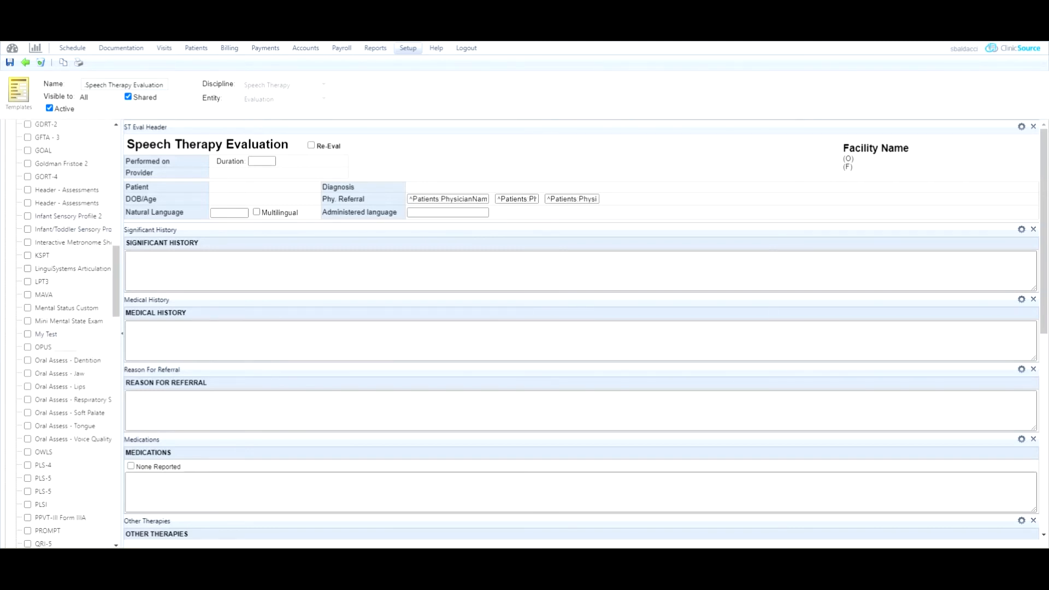
click(28, 335)
Move My Test and its Assessments header between Other Therapies and Diagnosis/Impressions, header first, and save the template
scroll(313, 392, down, 4)
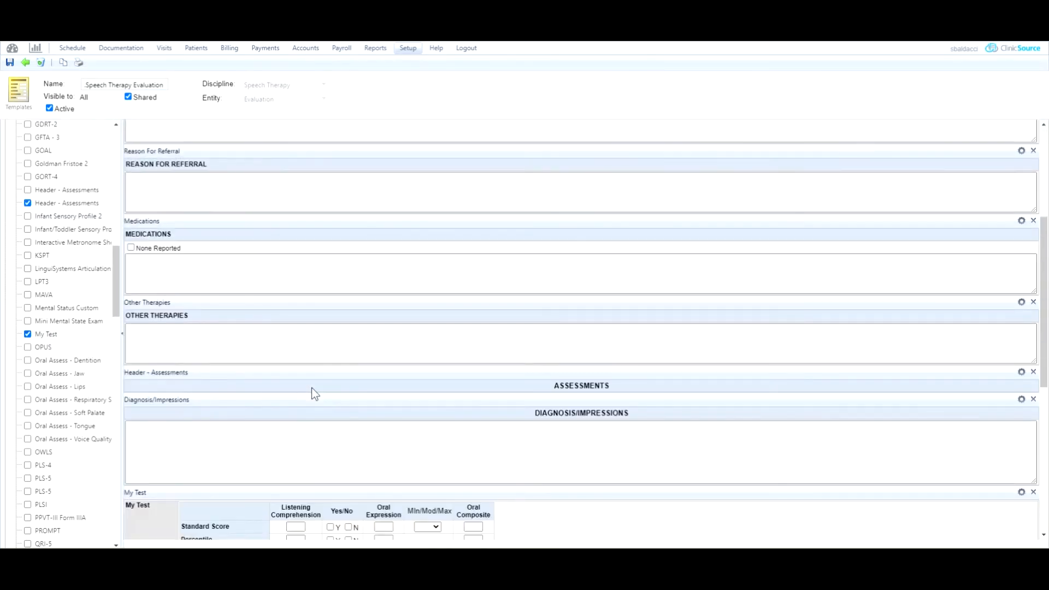
scroll(289, 444, down, 2)
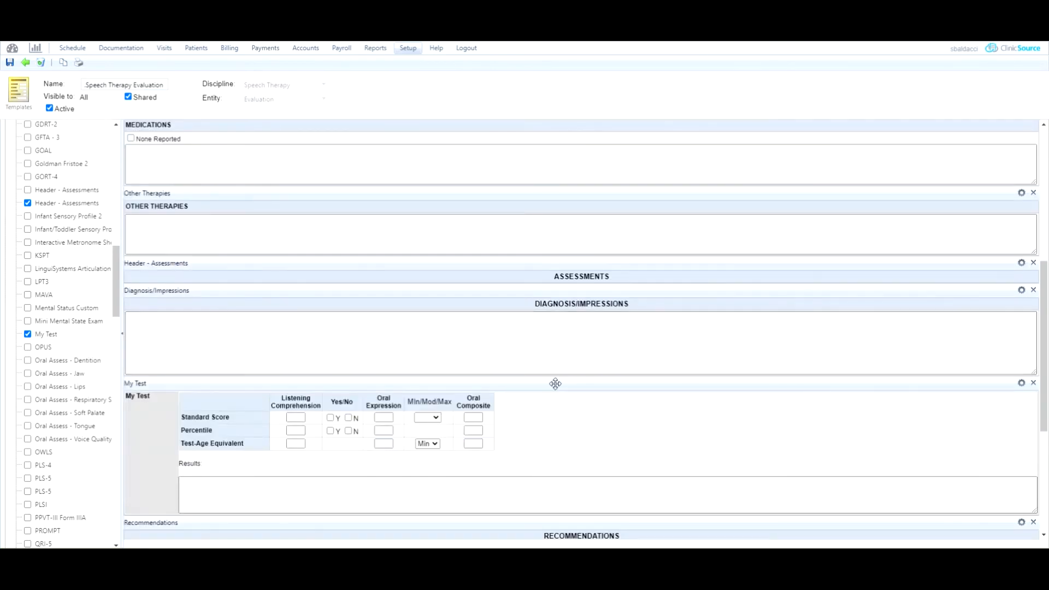
drag(555, 382, 389, 261)
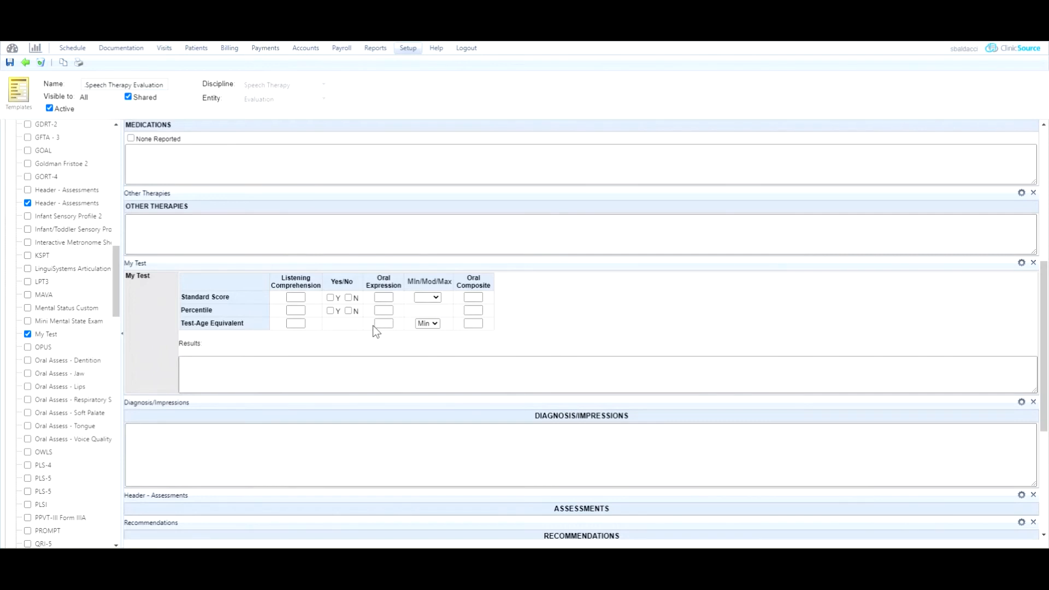
drag(519, 507, 512, 273)
scroll(606, 296, up, 6)
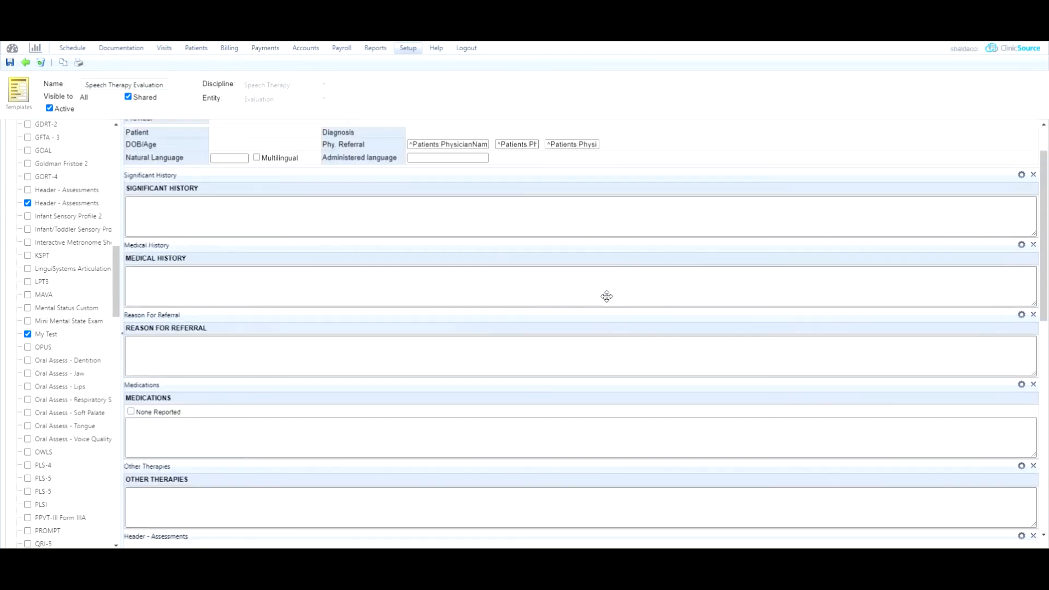
click(10, 62)
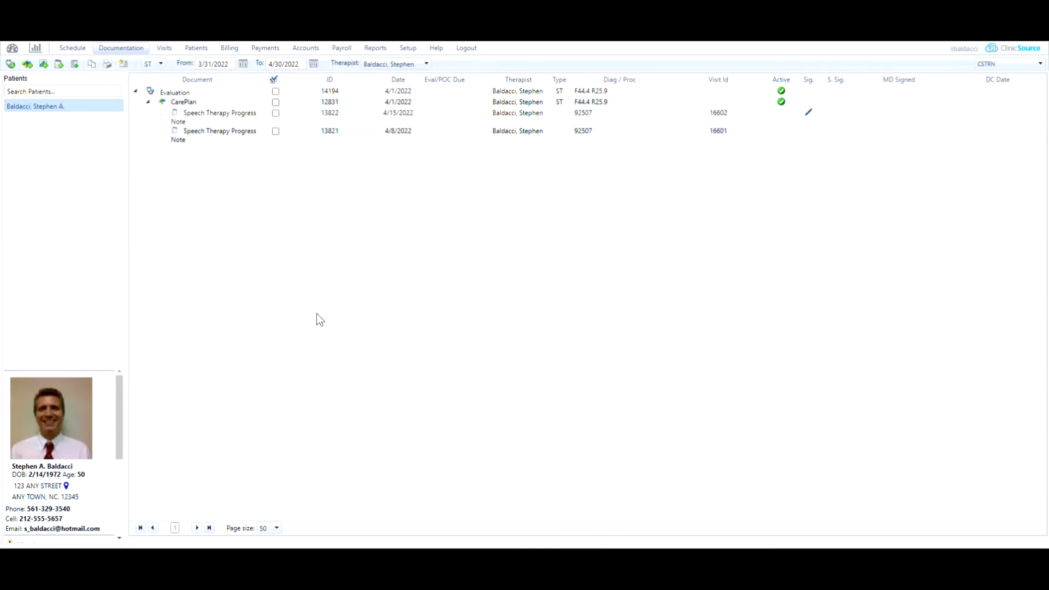
Start a new evaluation for the listed patient with the Speech Therapy Evaluation template inserted, and review its sections through My Test
click(38, 102)
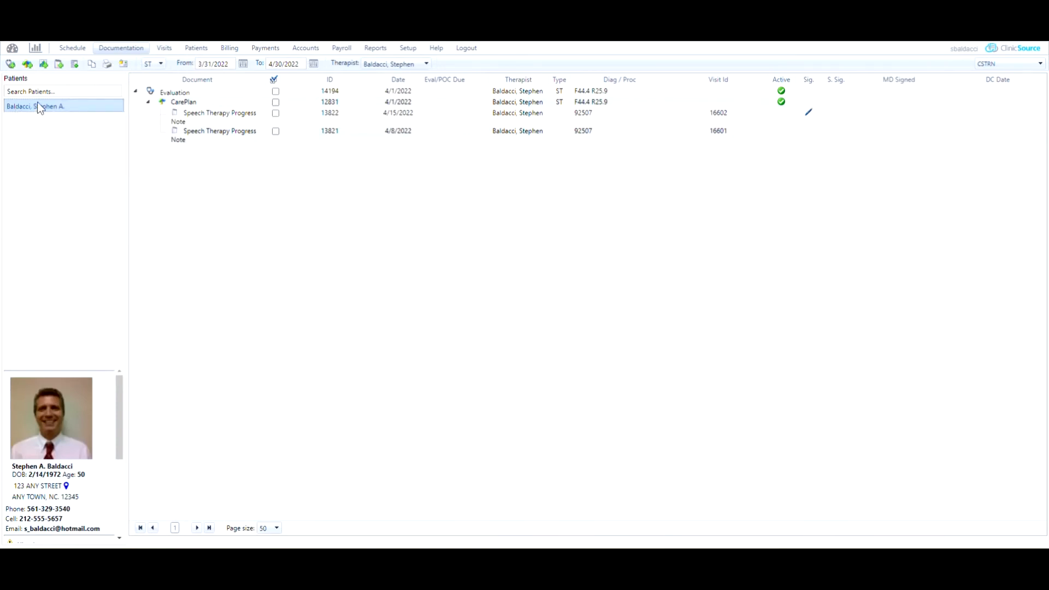
click(9, 66)
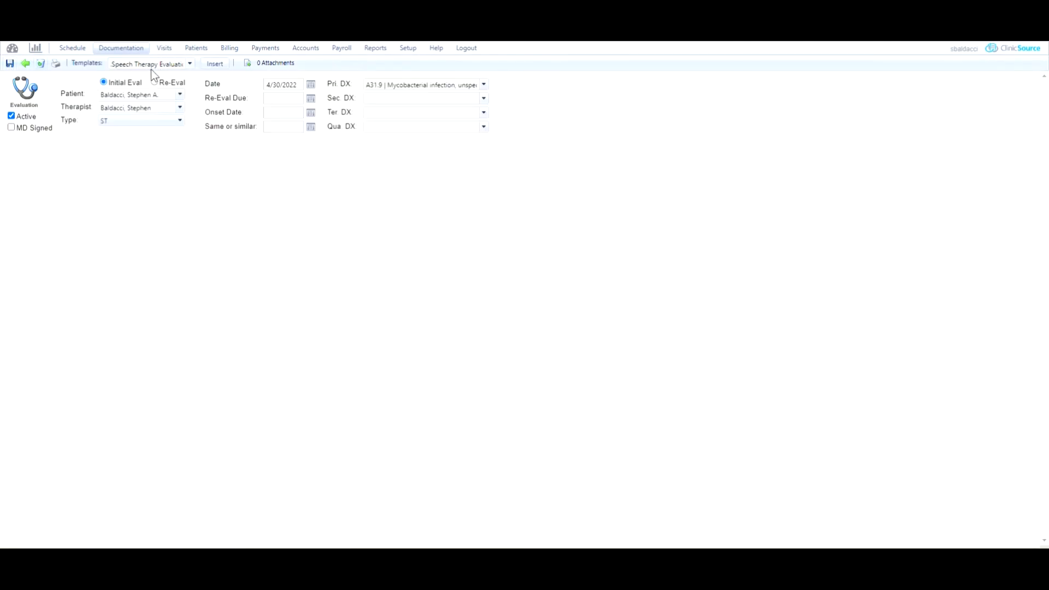
click(214, 65)
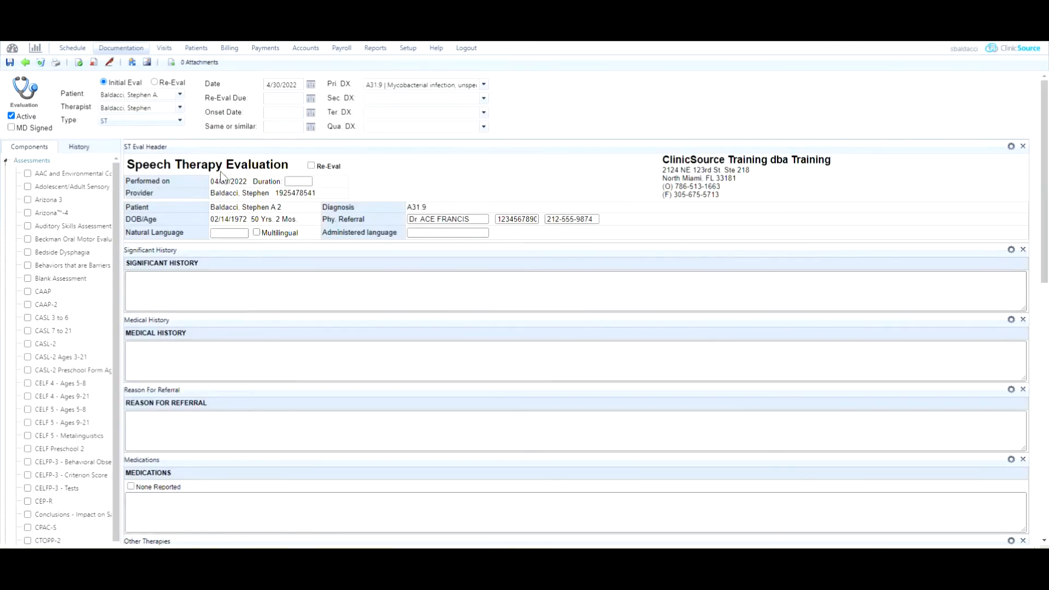
scroll(240, 326, down, 1)
scroll(240, 326, down, 2)
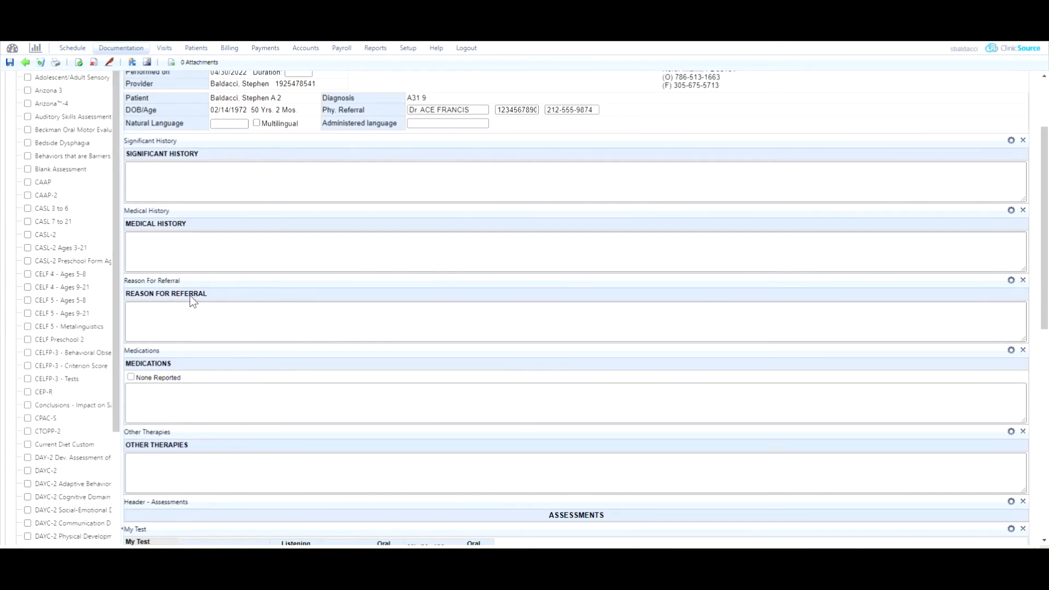
scroll(204, 297, down, 5)
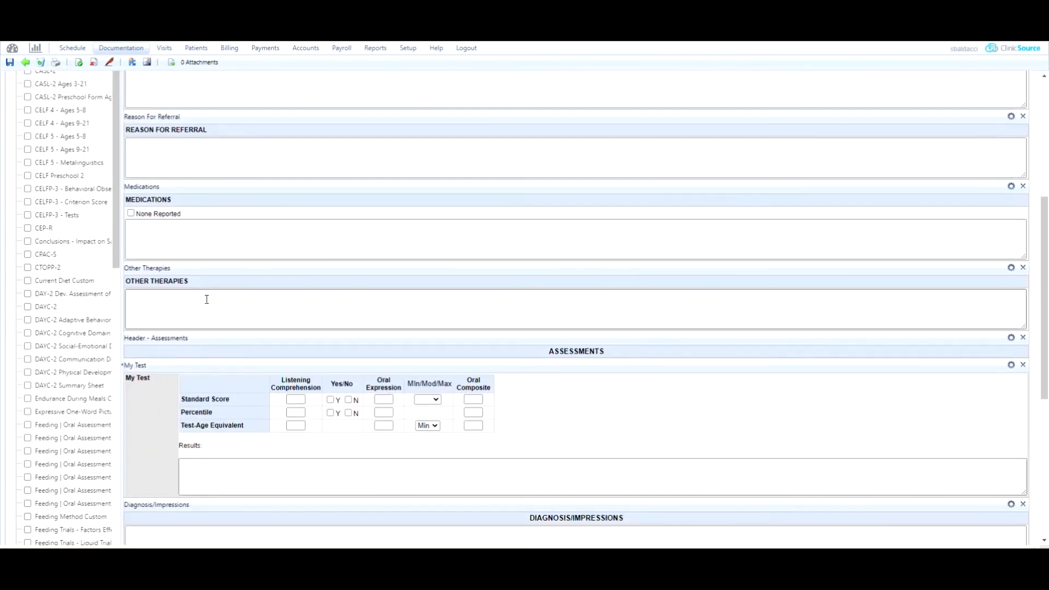
scroll(206, 300, down, 3)
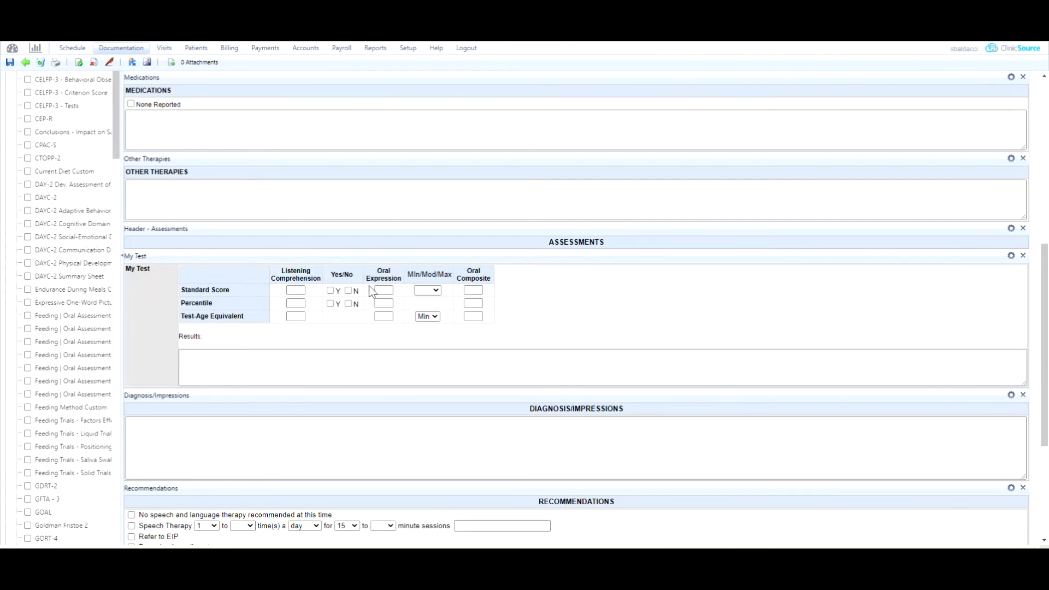
scroll(371, 291, up, 7)
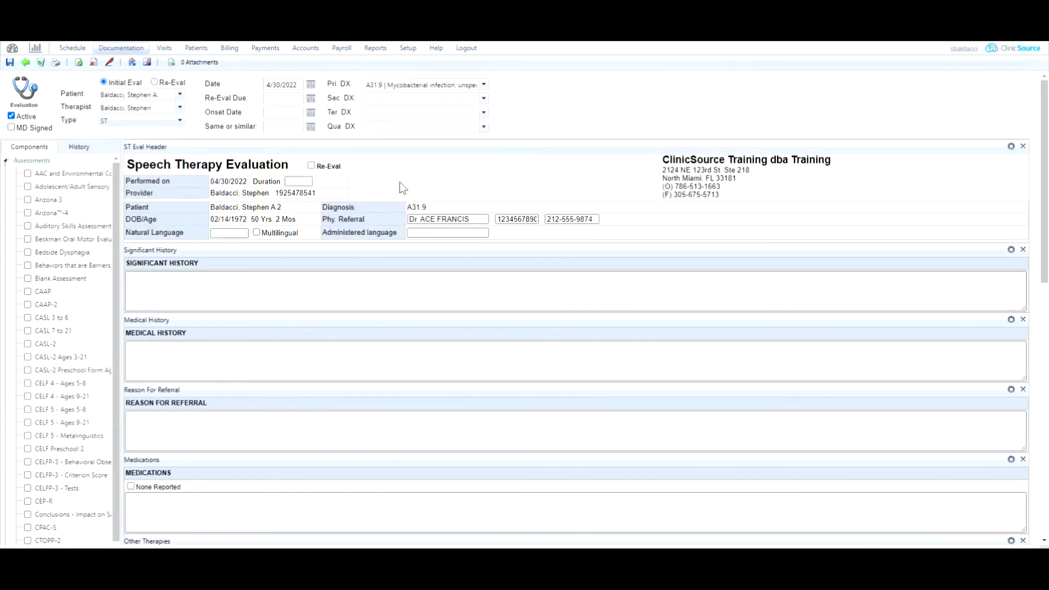
Delete the newly created patient evaluation
click(40, 63)
click(569, 73)
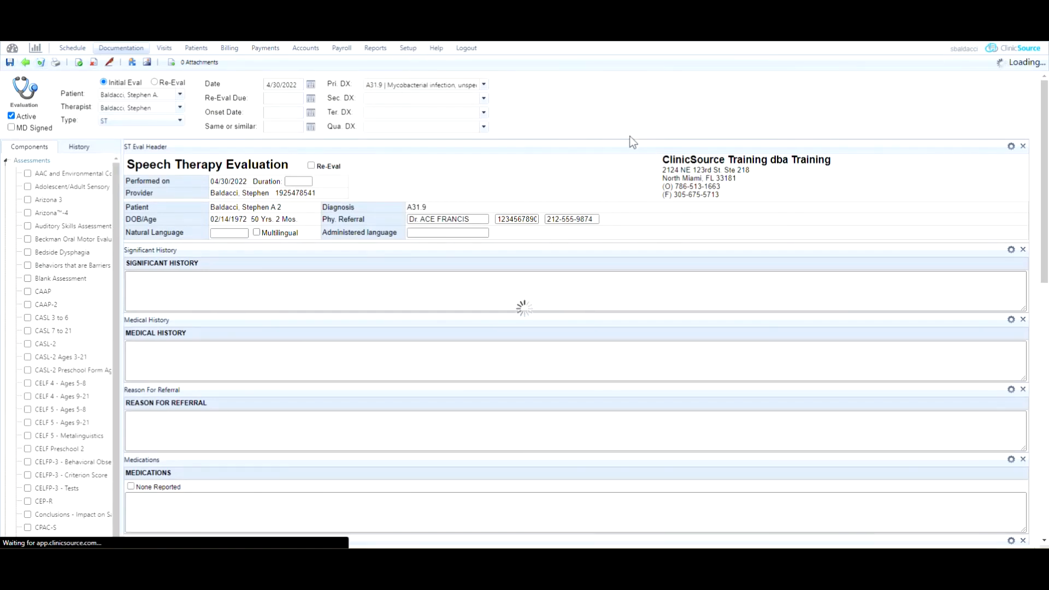
Return to the template setup, show all categories, and make a copy of the Speech Therapy Evaluation template form
mouse_move(402, 46)
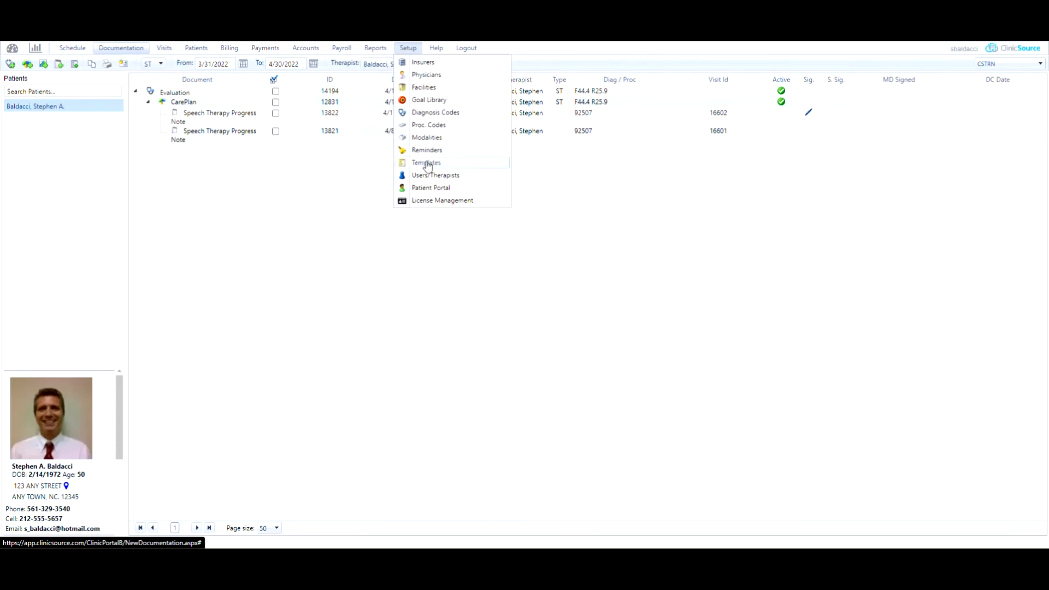
click(427, 163)
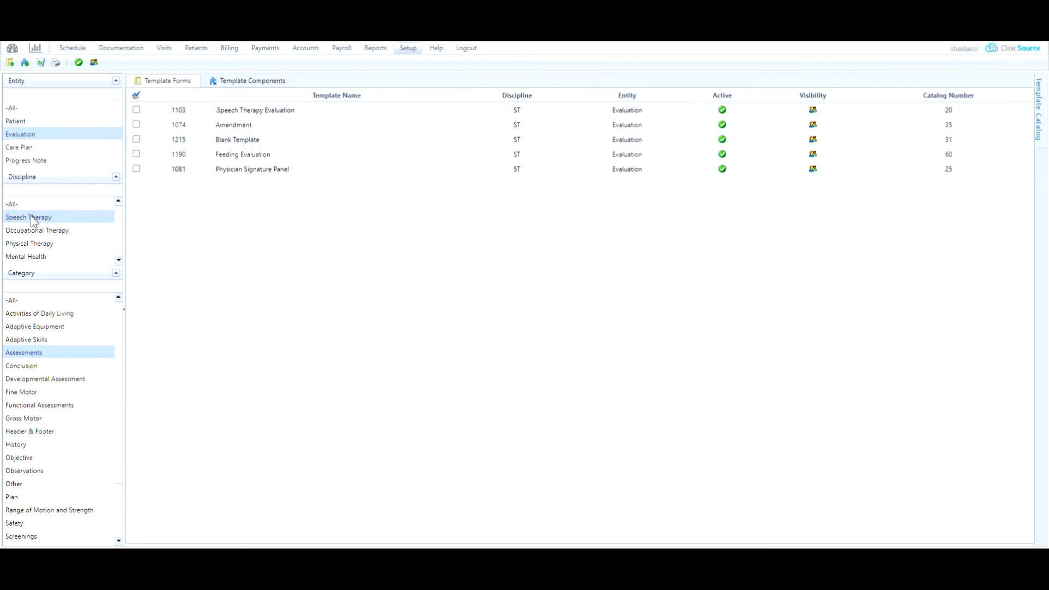
click(11, 302)
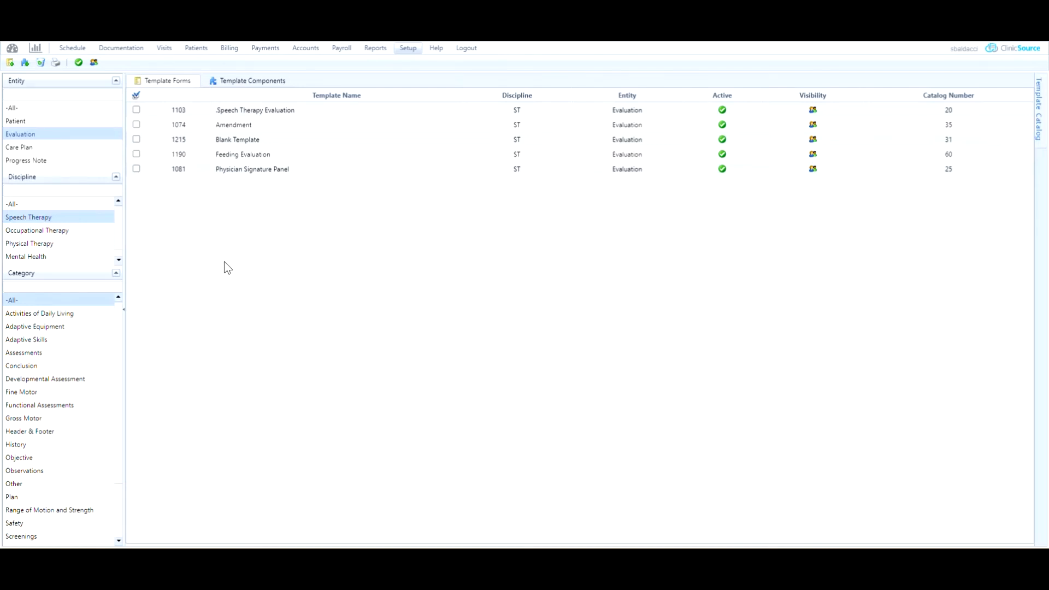
click(245, 109)
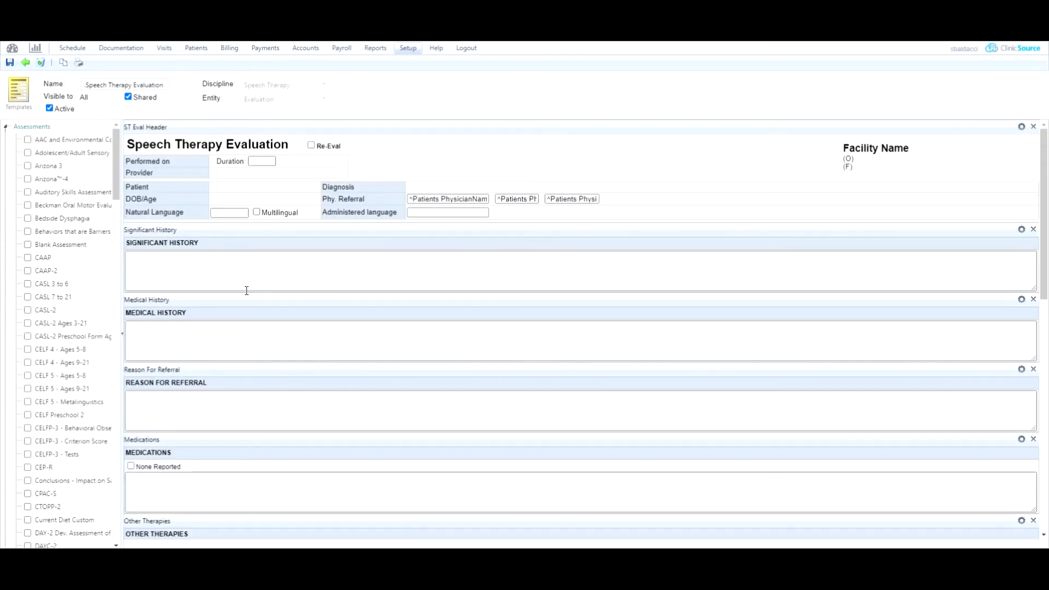
click(64, 64)
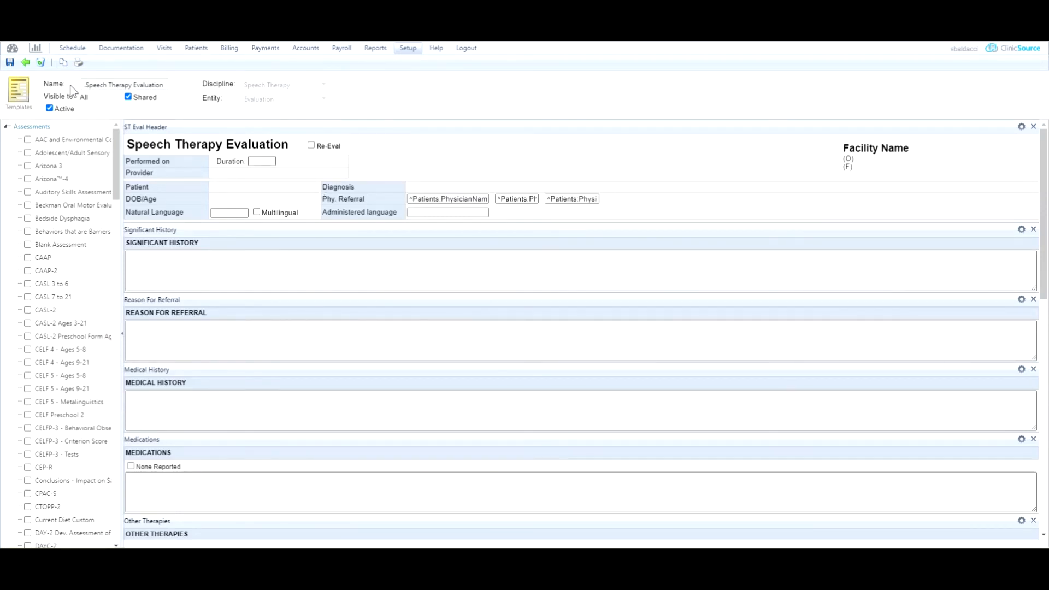
Rename the copied template form as Age 5-9
drag(99, 85, 179, 89)
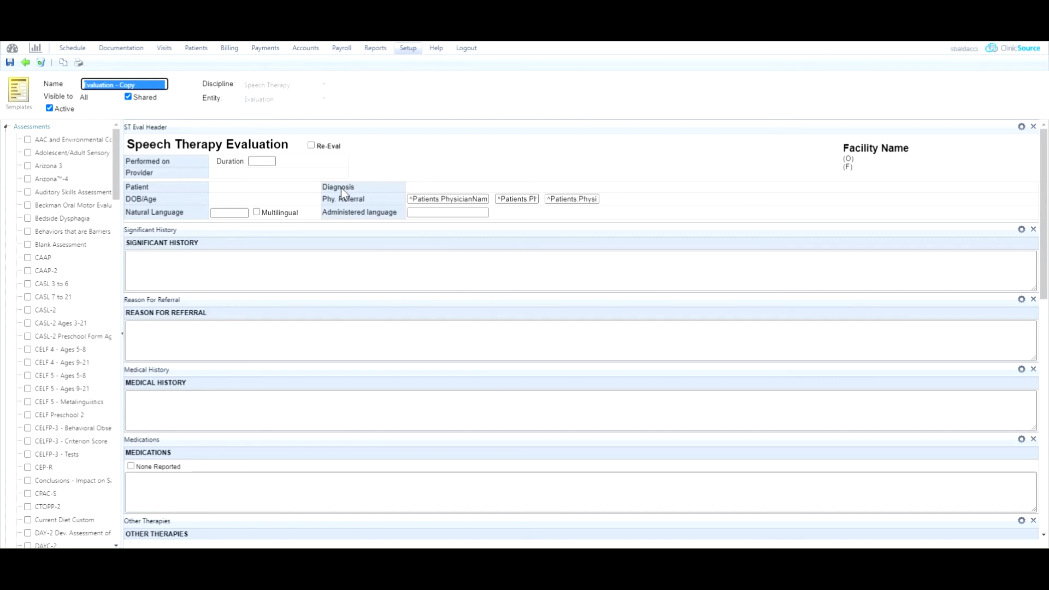
text(Speech Therapy Evaluation)
double_click(151, 85)
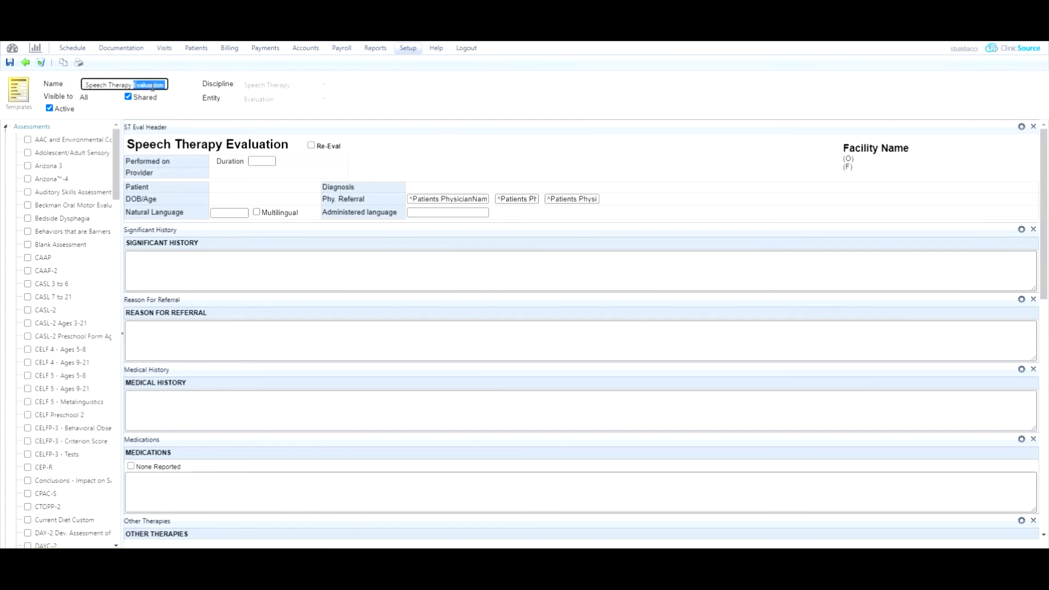
triple_click(152, 87)
text(Age 5-9)
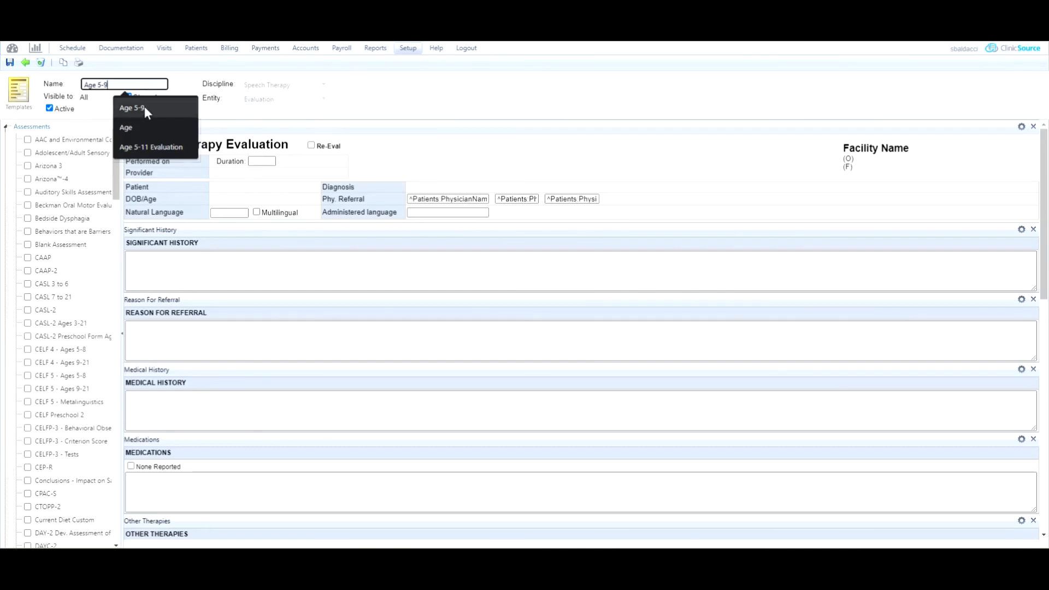
click(144, 106)
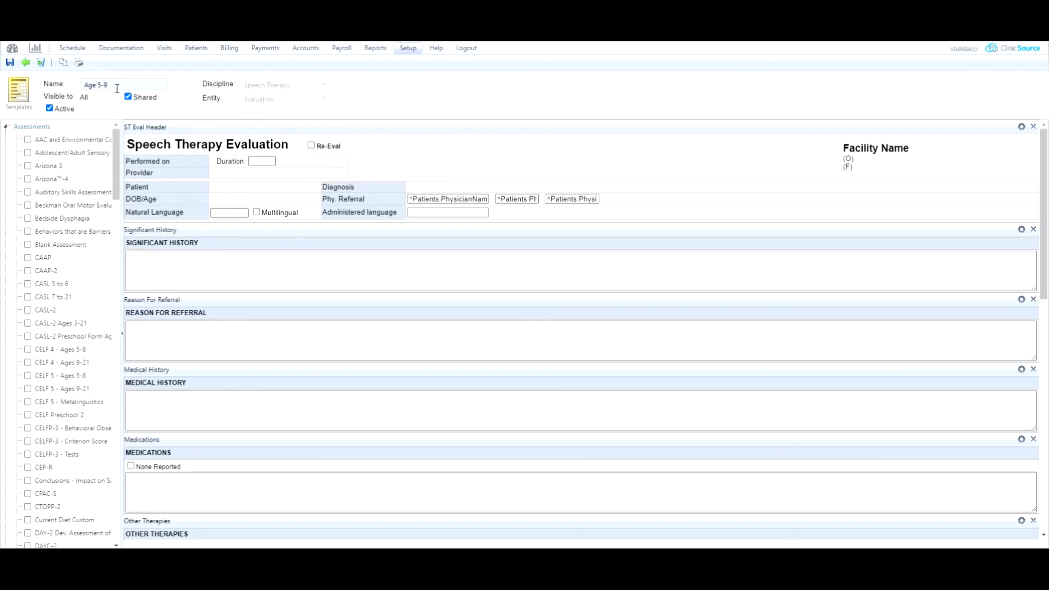
Add the assessments CASL 7 to 21, CELF 5 - Ages 5-8 and GFTA - 3 to the Age 5-9 template, and check their placement
click(28, 297)
click(27, 376)
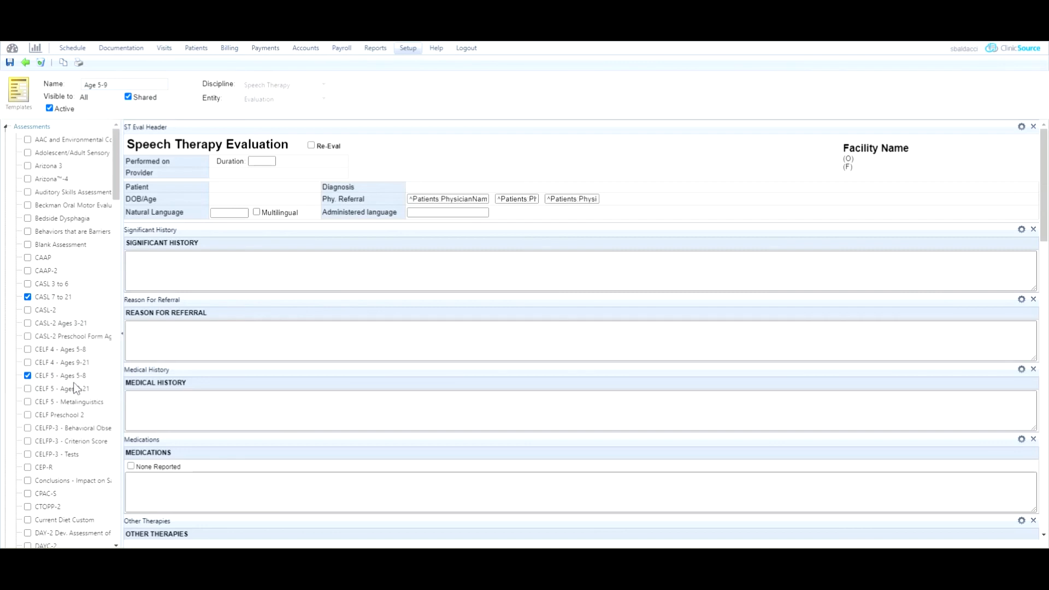
scroll(80, 397, down, 10)
scroll(80, 397, down, 4)
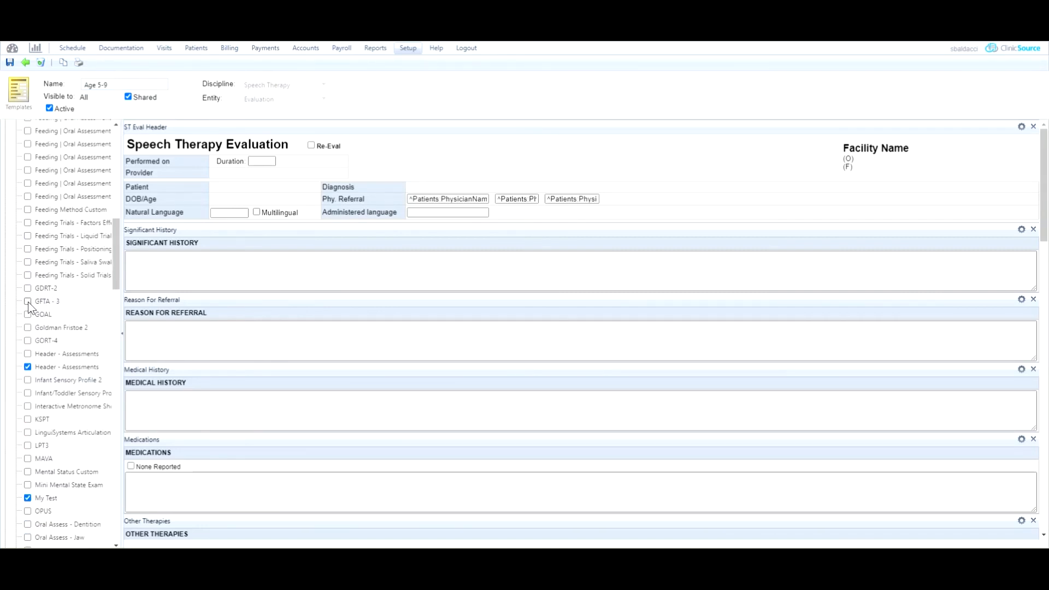
click(27, 302)
middle_click(506, 300)
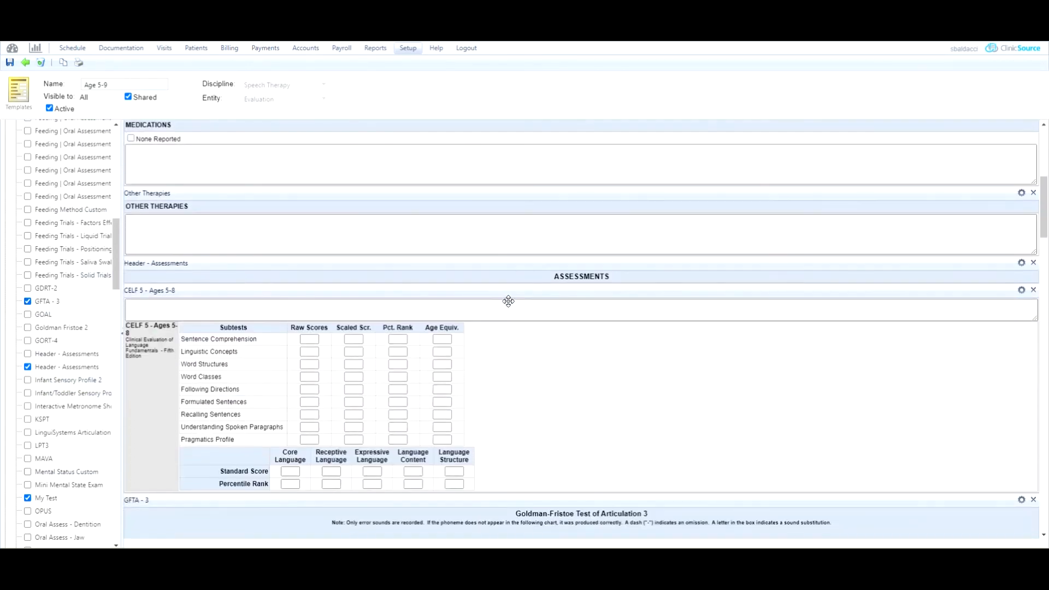
Examine the assessment sections in the Age 5-9 template, from CELF 5 - Ages 5-8 through GFTA - 3, CASL 7 to 21 and My Test
scroll(512, 289, down, 6)
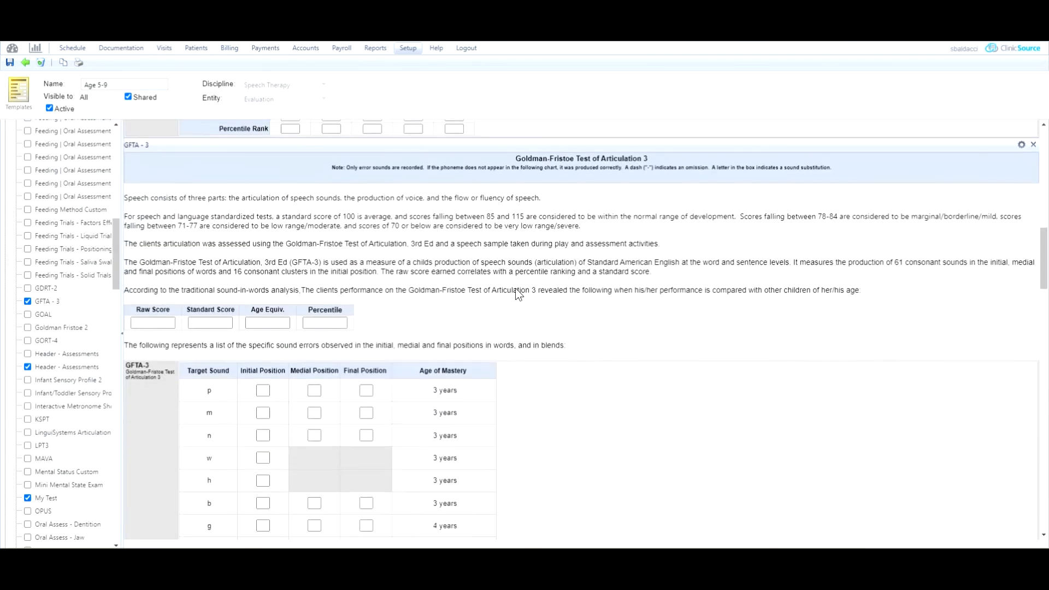
scroll(518, 295, down, 20)
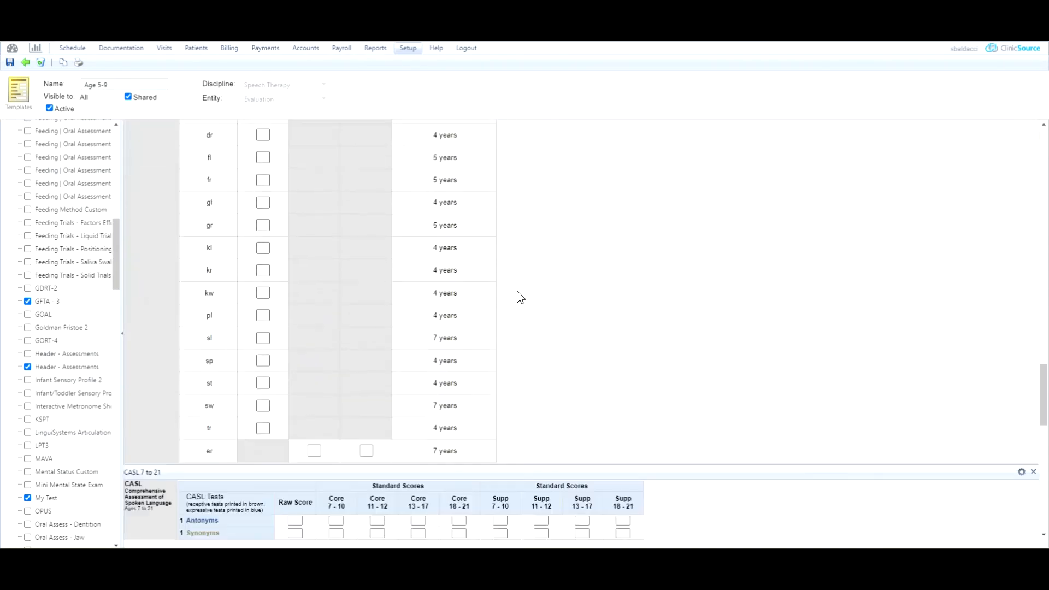
scroll(517, 297, down, 4)
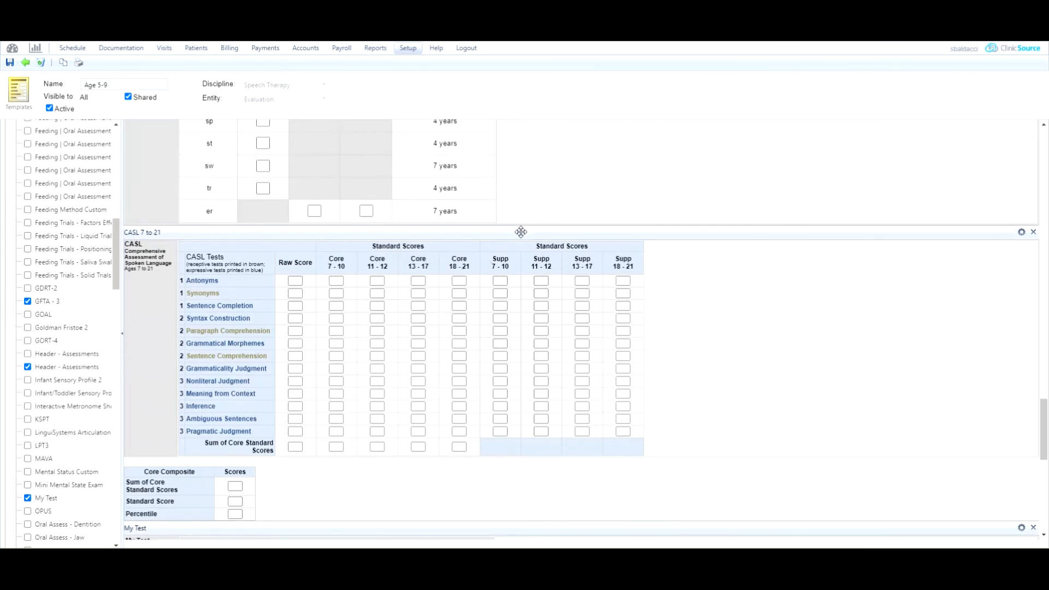
scroll(521, 231, down, 3)
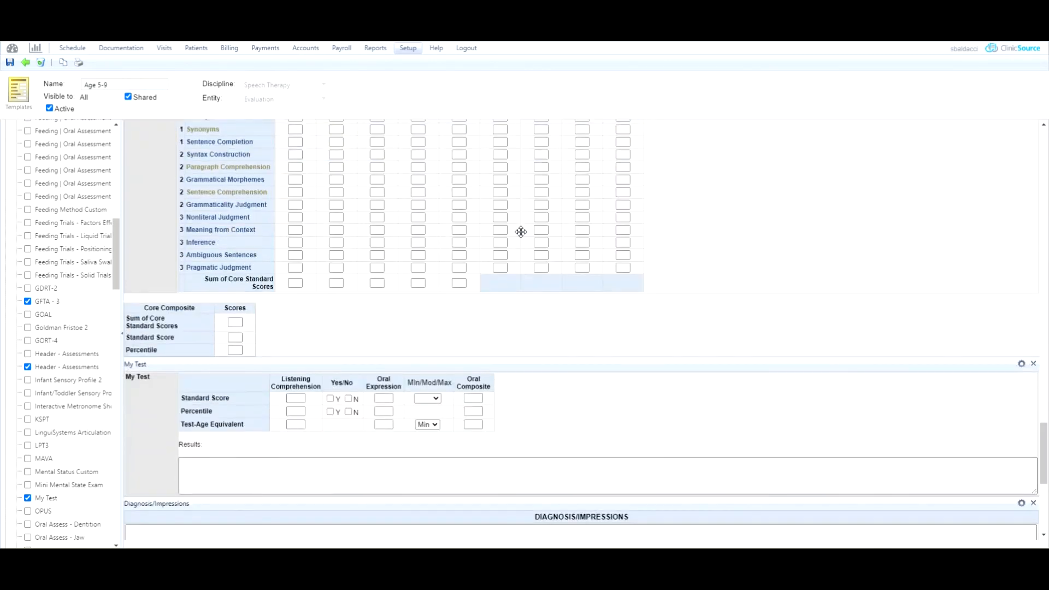
scroll(521, 232, up, 15)
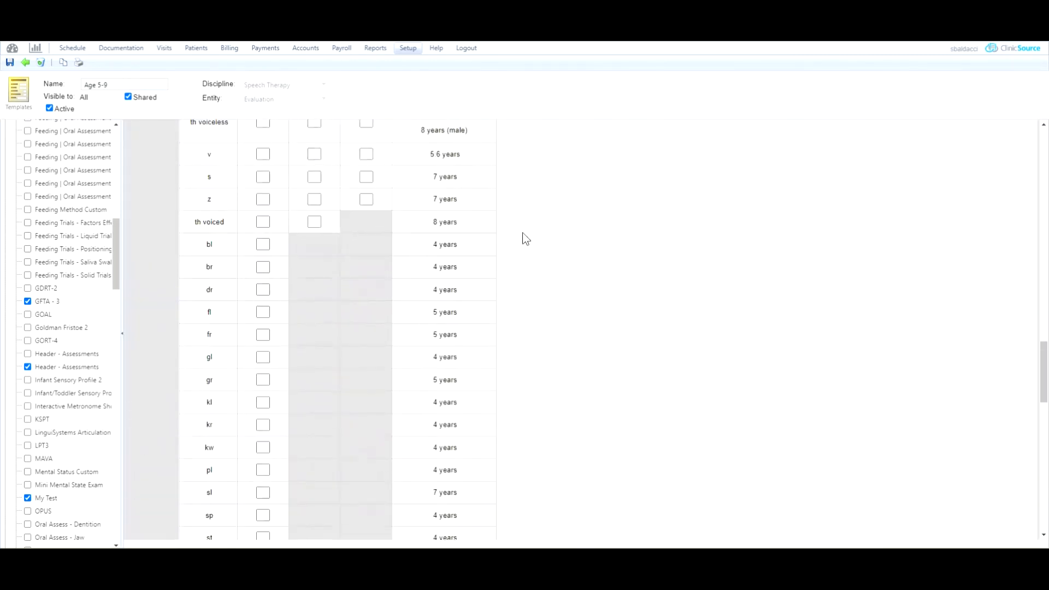
scroll(524, 234, up, 15)
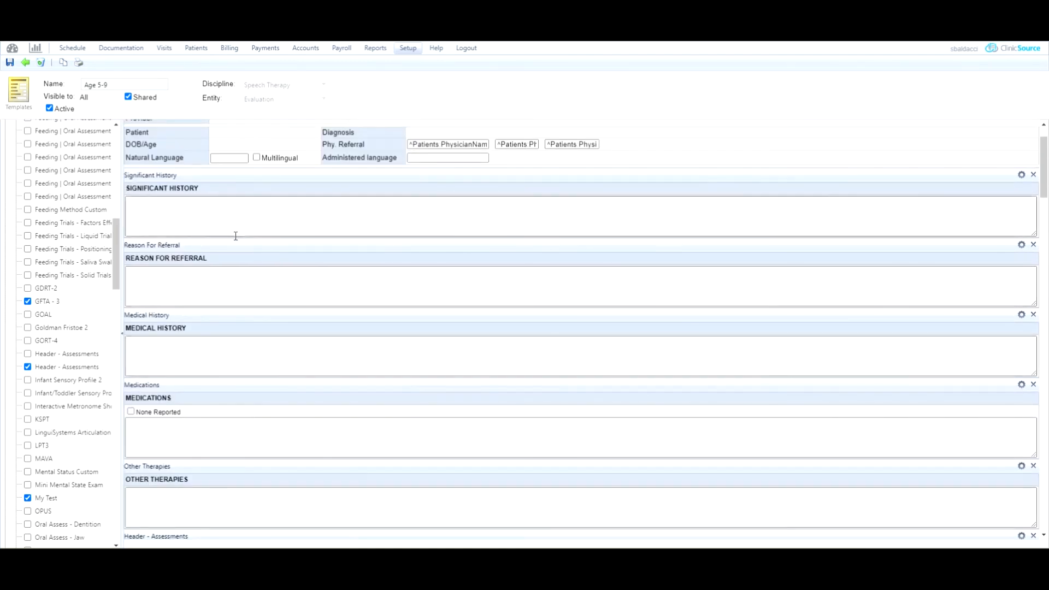
scroll(385, 273, up, 1)
scroll(385, 273, up, 1)
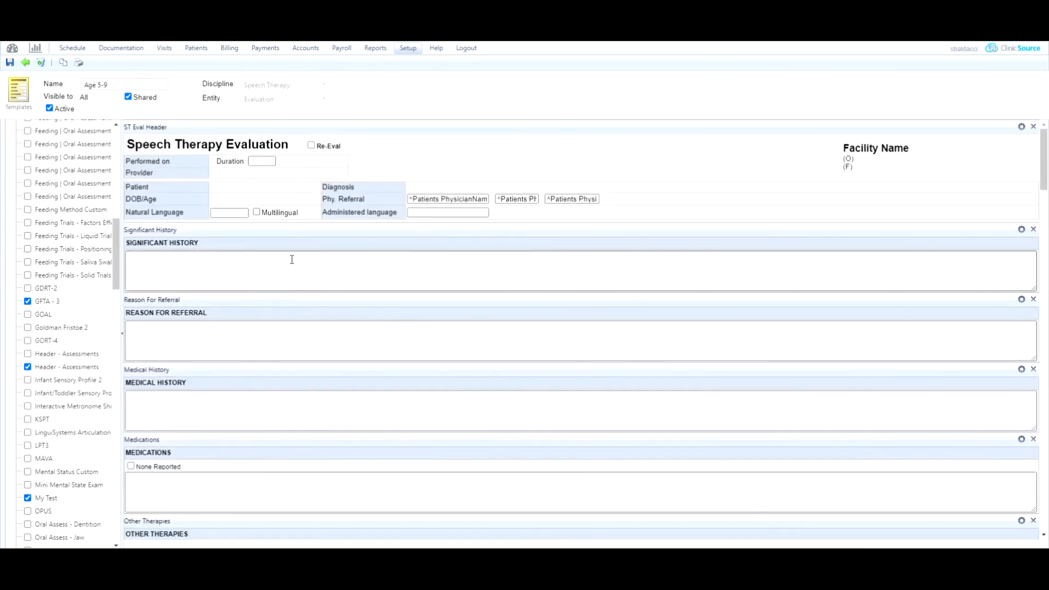
Move Reason For Referral above Significant History, put the ST Eval Header back first, and save the Age 5-9 template
drag(284, 301, 296, 233)
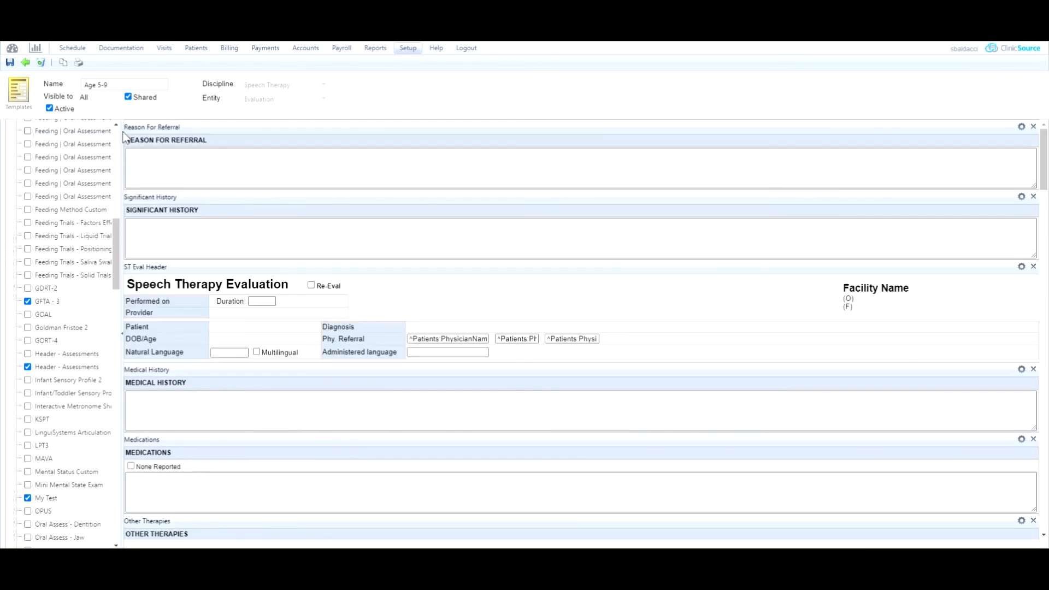
drag(216, 266, 244, 147)
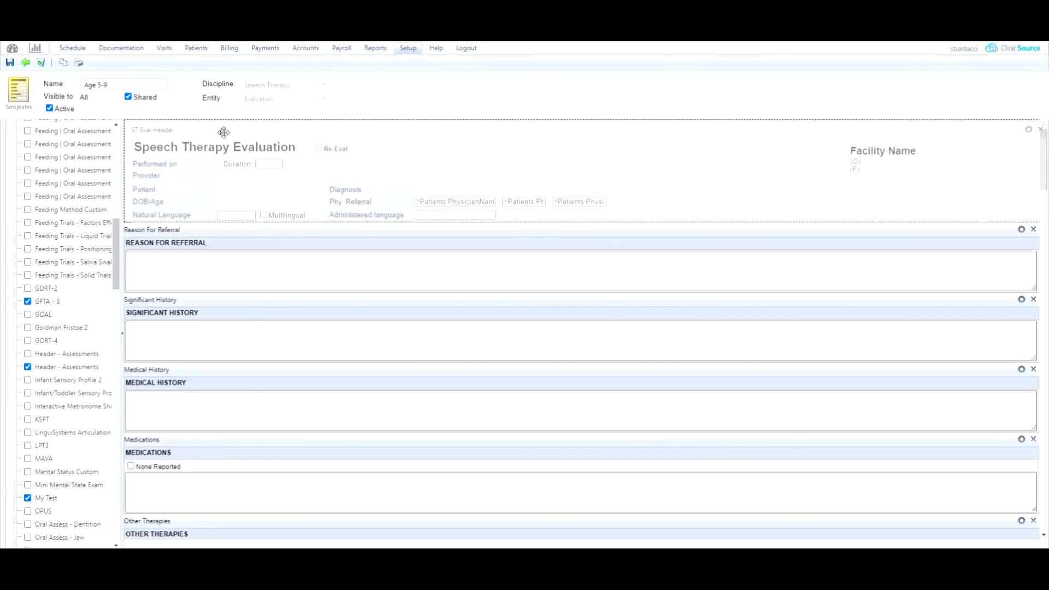
click(9, 65)
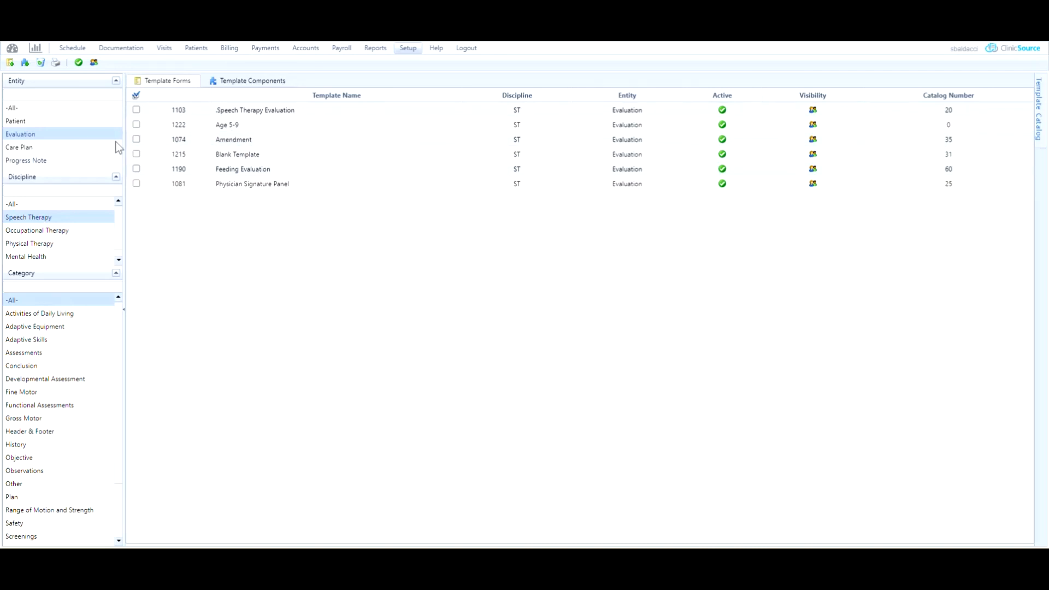
Create a new speech therapy evaluation in the patient's documentation and insert the Age 5-9 template
click(130, 51)
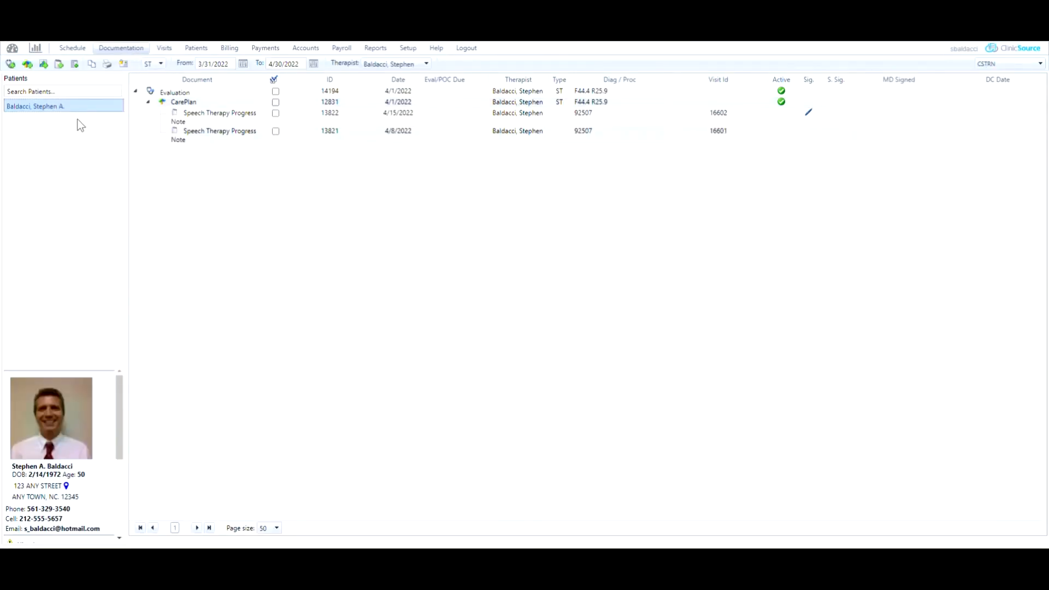
click(11, 65)
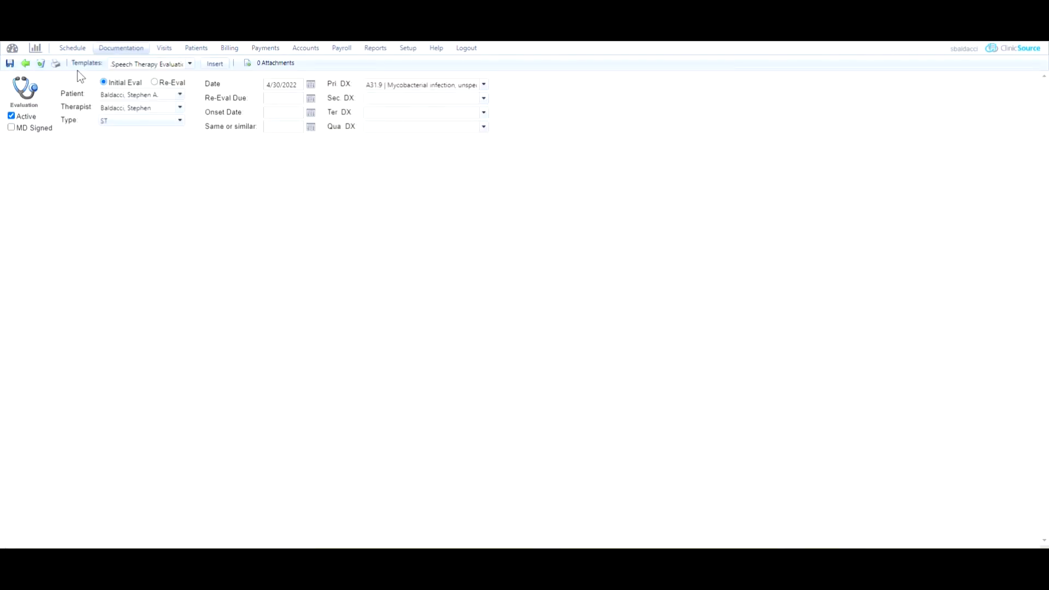
double_click(79, 65)
click(189, 64)
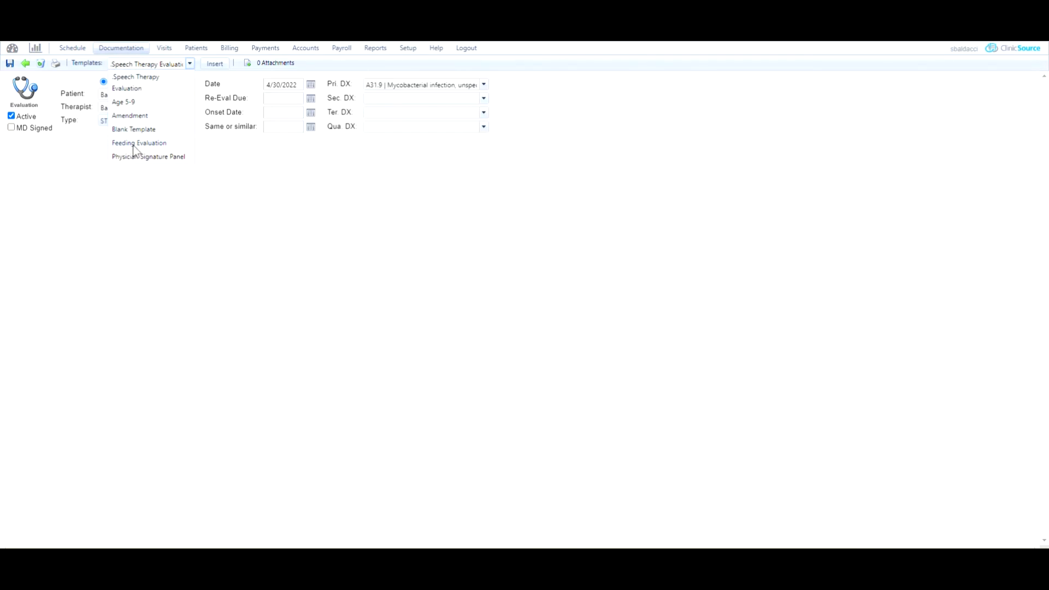
click(133, 103)
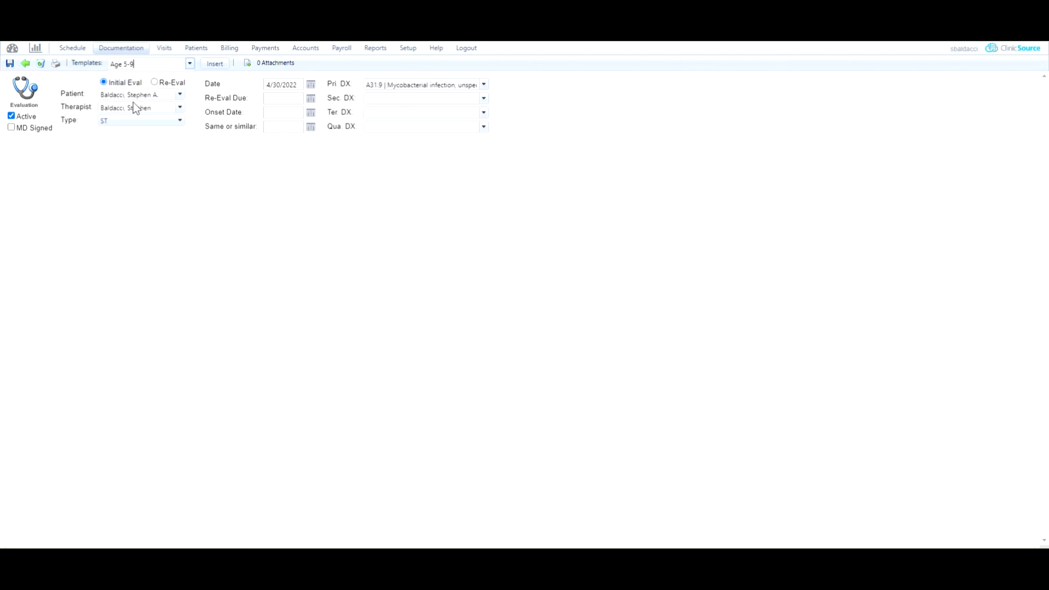
click(214, 65)
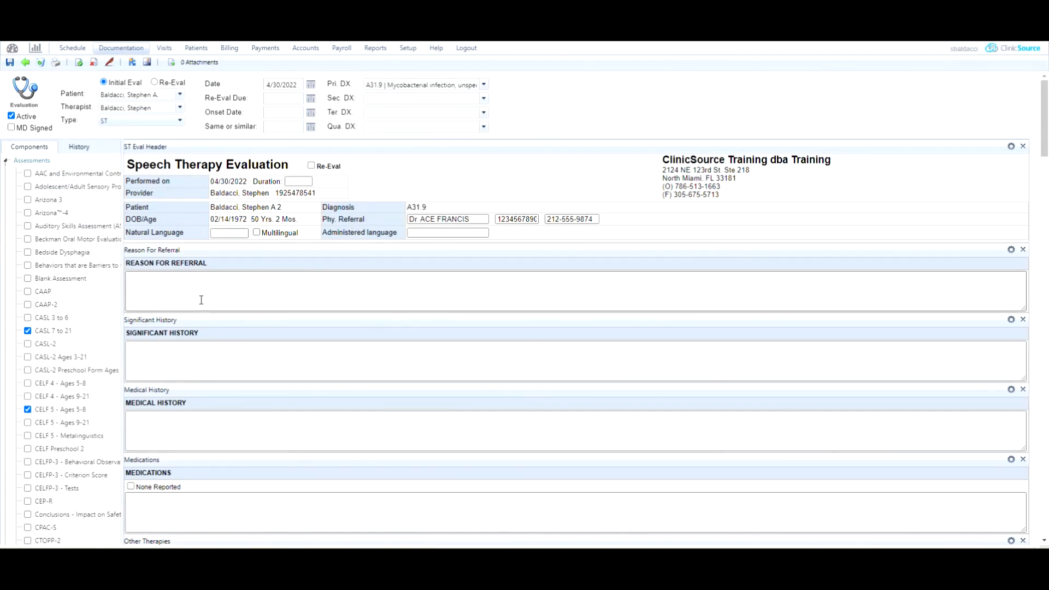
Review the new evaluation's sections, from the history fields through the assessments to Diagnosis/Impressions and Recommendations
scroll(242, 286, down, 3)
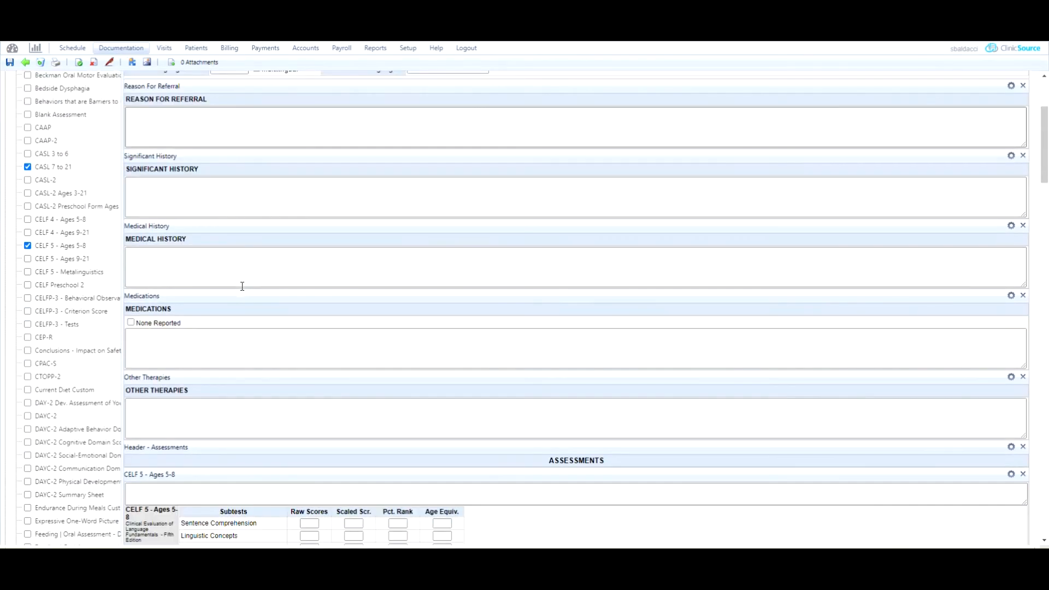
scroll(242, 287, down, 5)
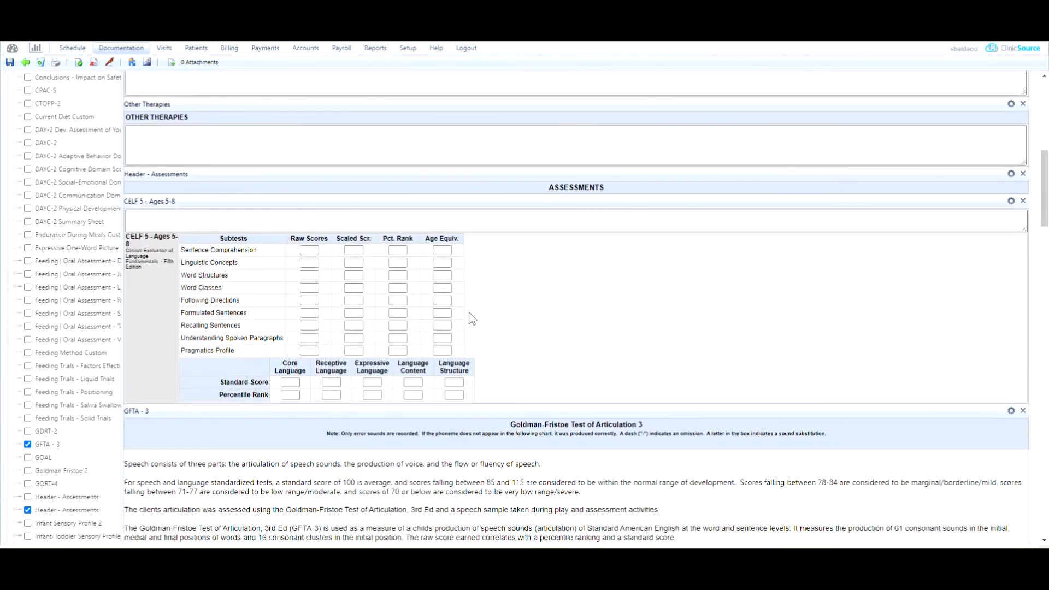
scroll(469, 313, down, 15)
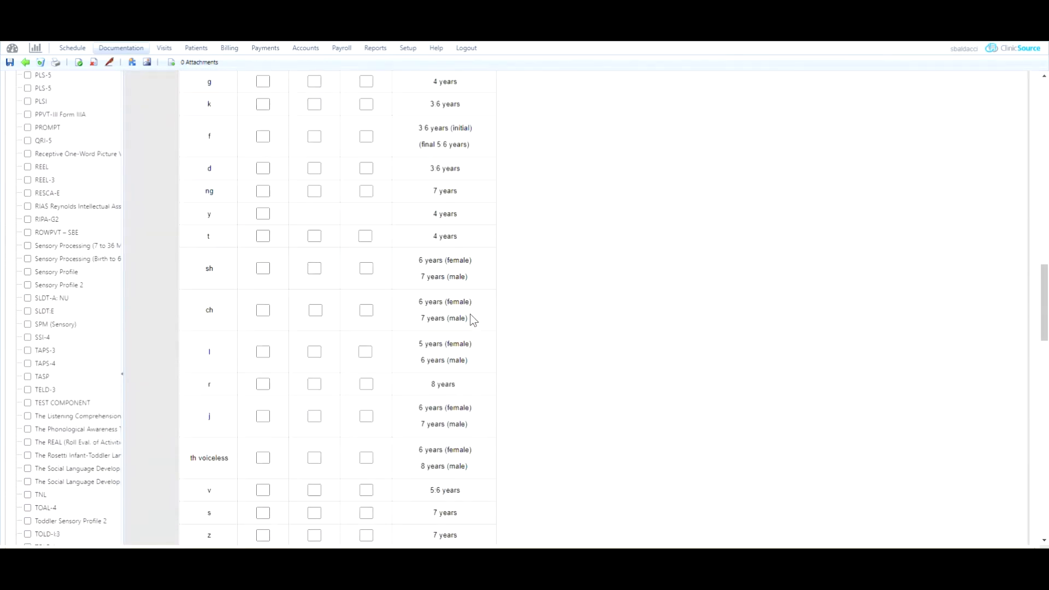
scroll(471, 316, down, 15)
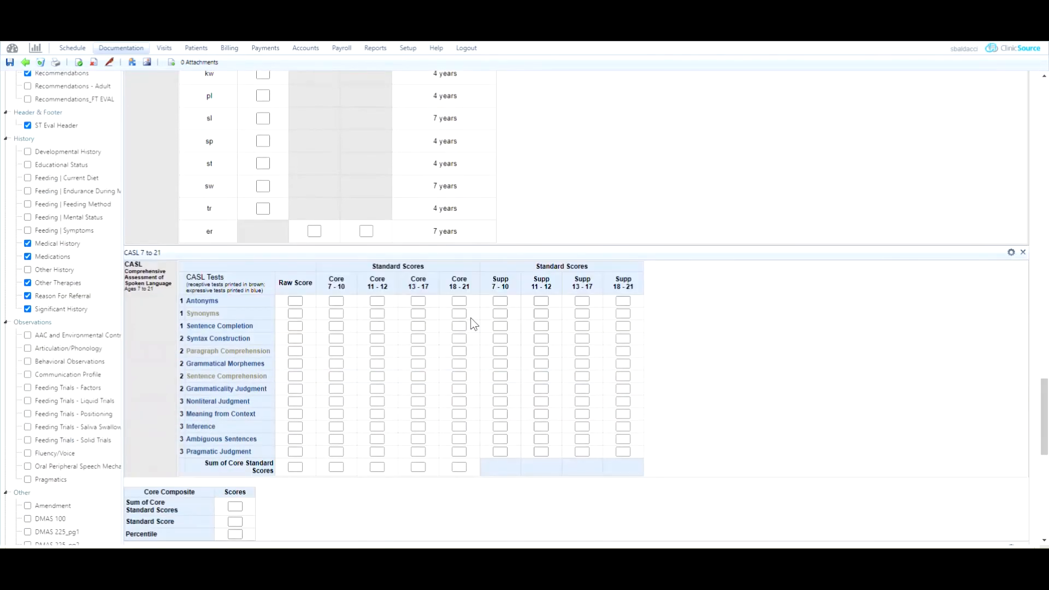
scroll(471, 320, down, 7)
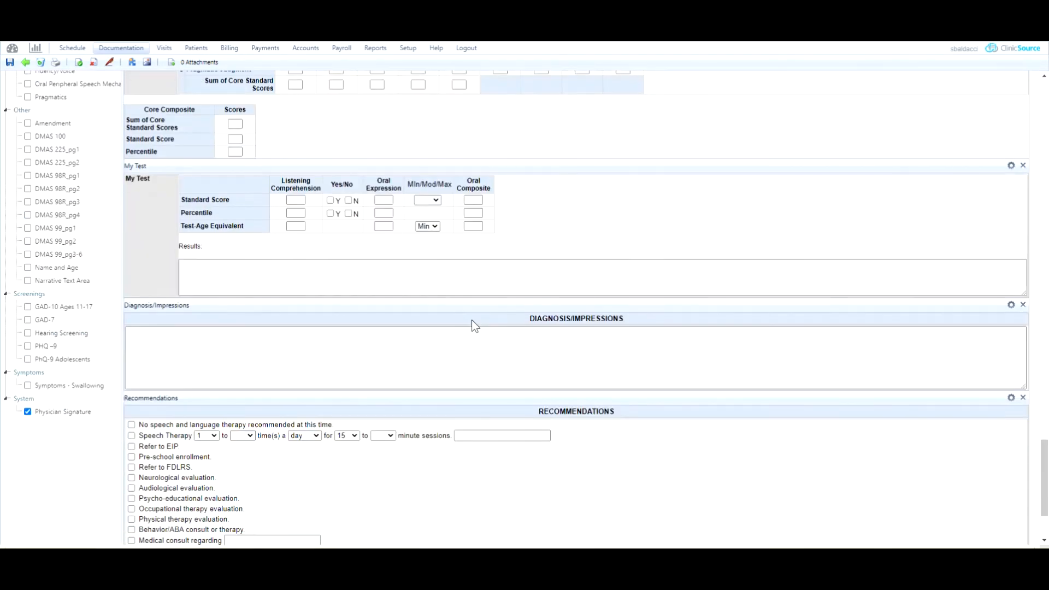
scroll(472, 320, up, 20)
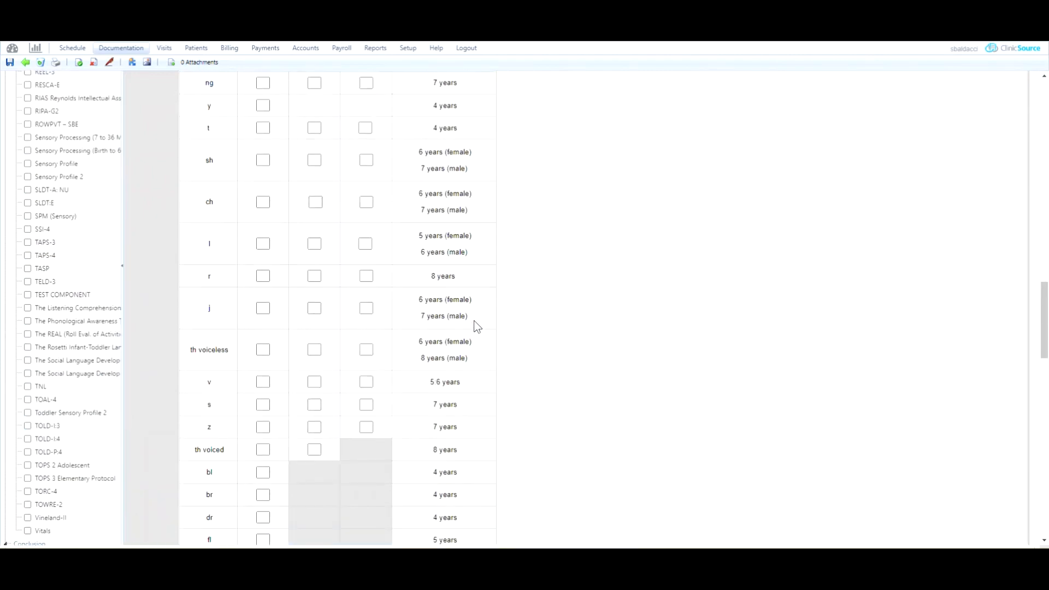
scroll(475, 321, up, 20)
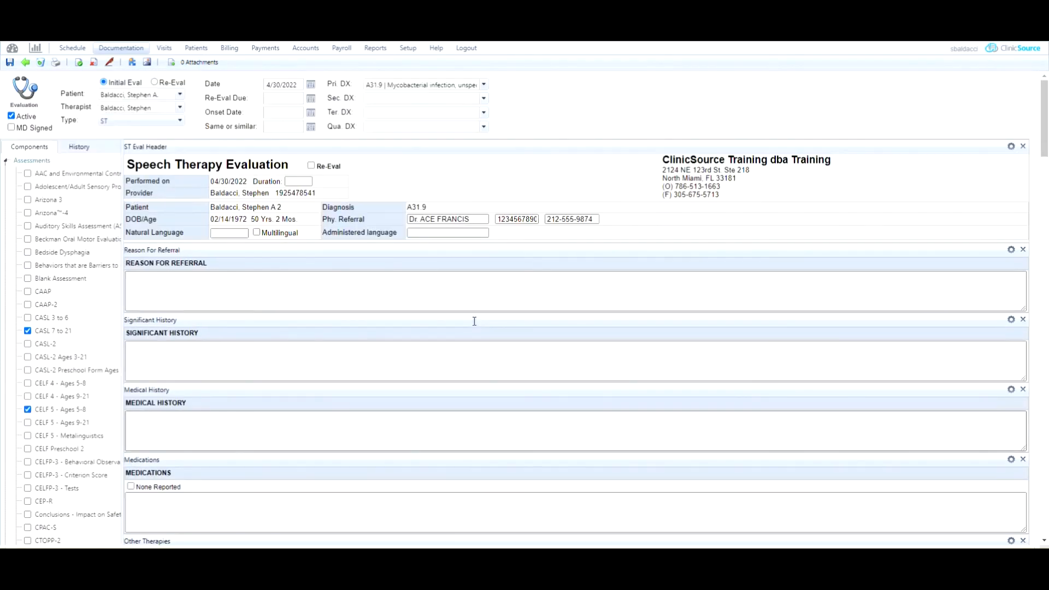
Delete the newly created Age 5-9 evaluation and return to the template setup
click(40, 61)
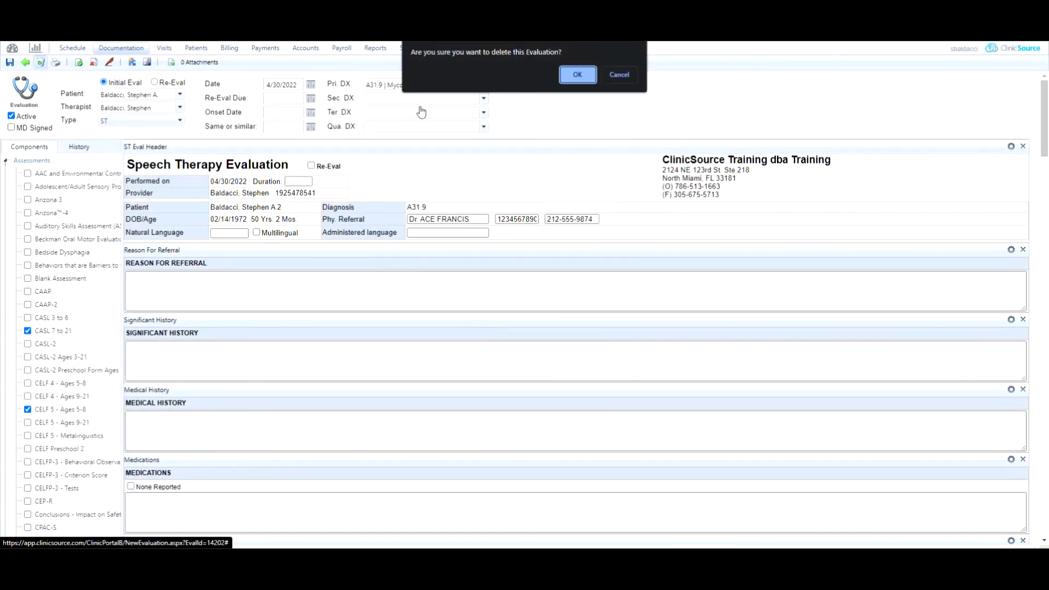
click(577, 74)
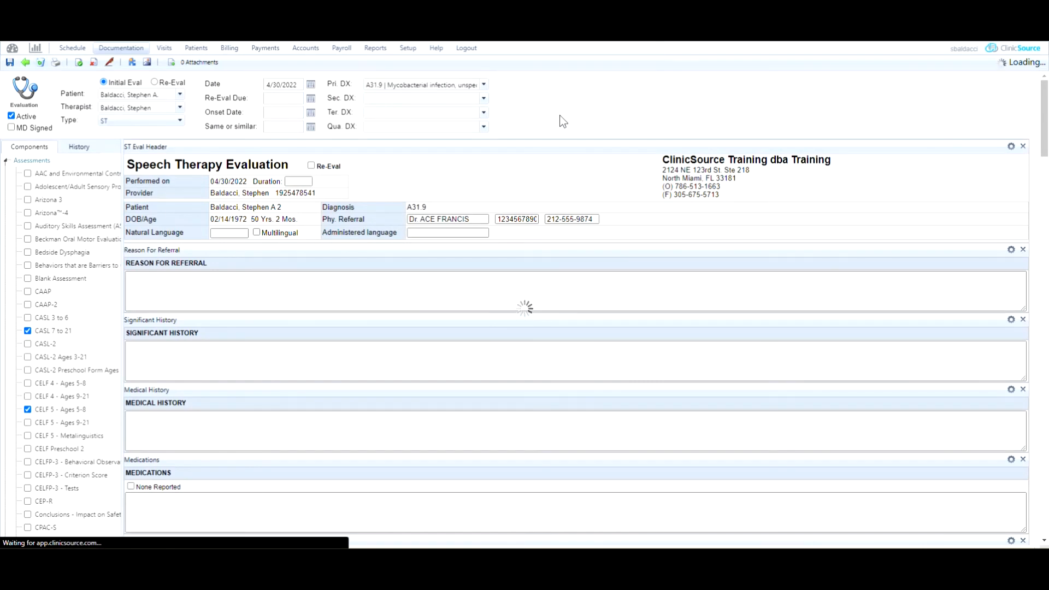
click(409, 48)
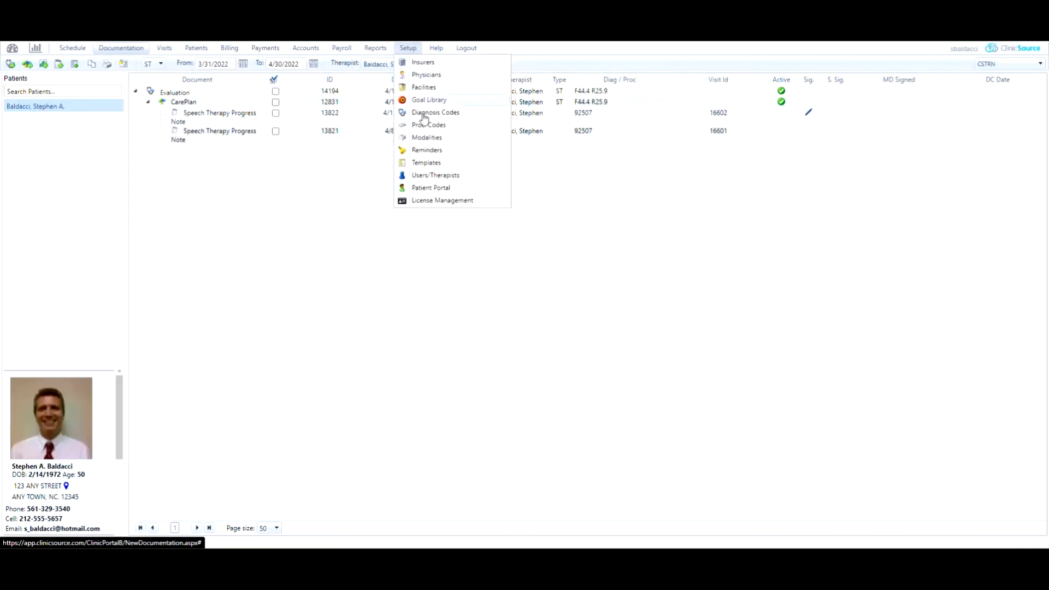
click(426, 164)
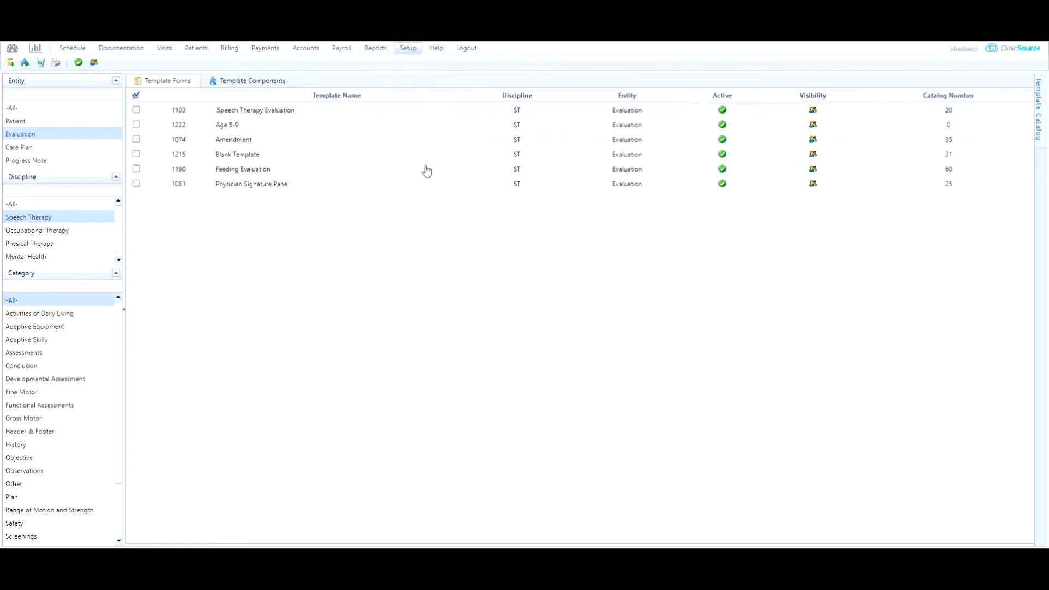